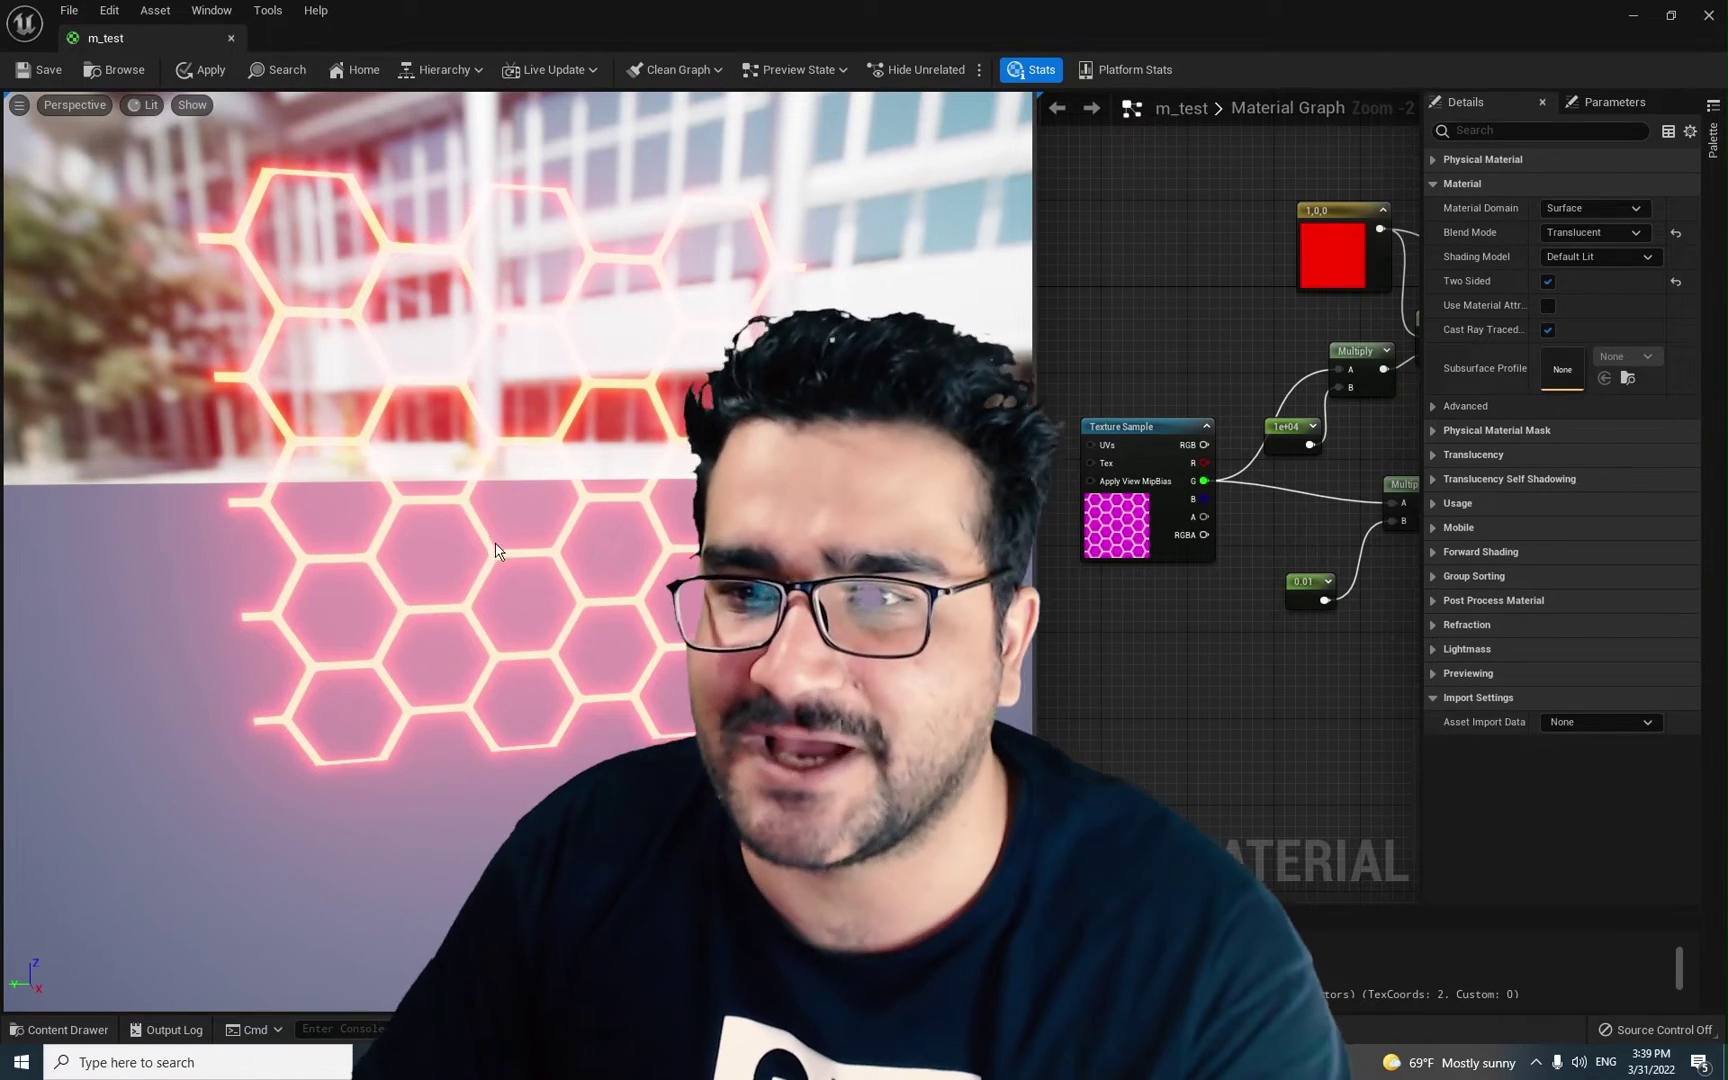
scroll(497, 550, up, 6)
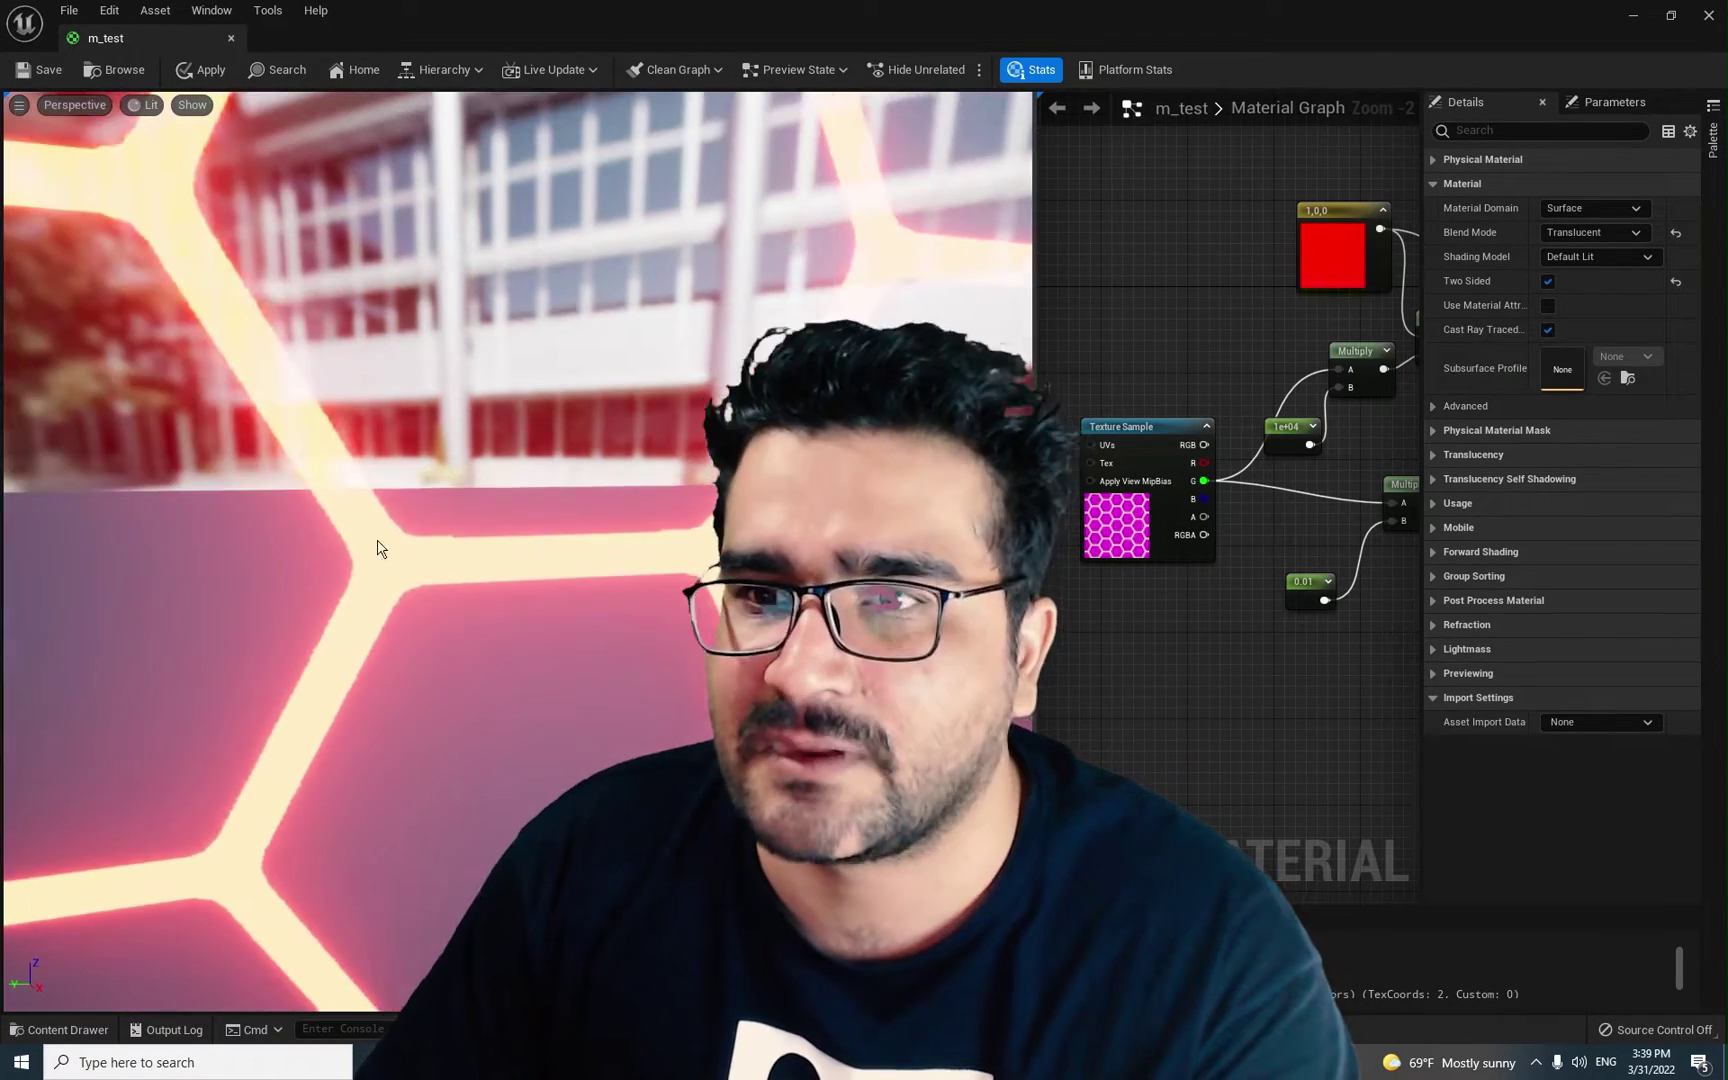
mouse_move(378, 543)
mouse_down()
mouse_move(400, 560)
mouse_move(372, 546)
mouse_up()
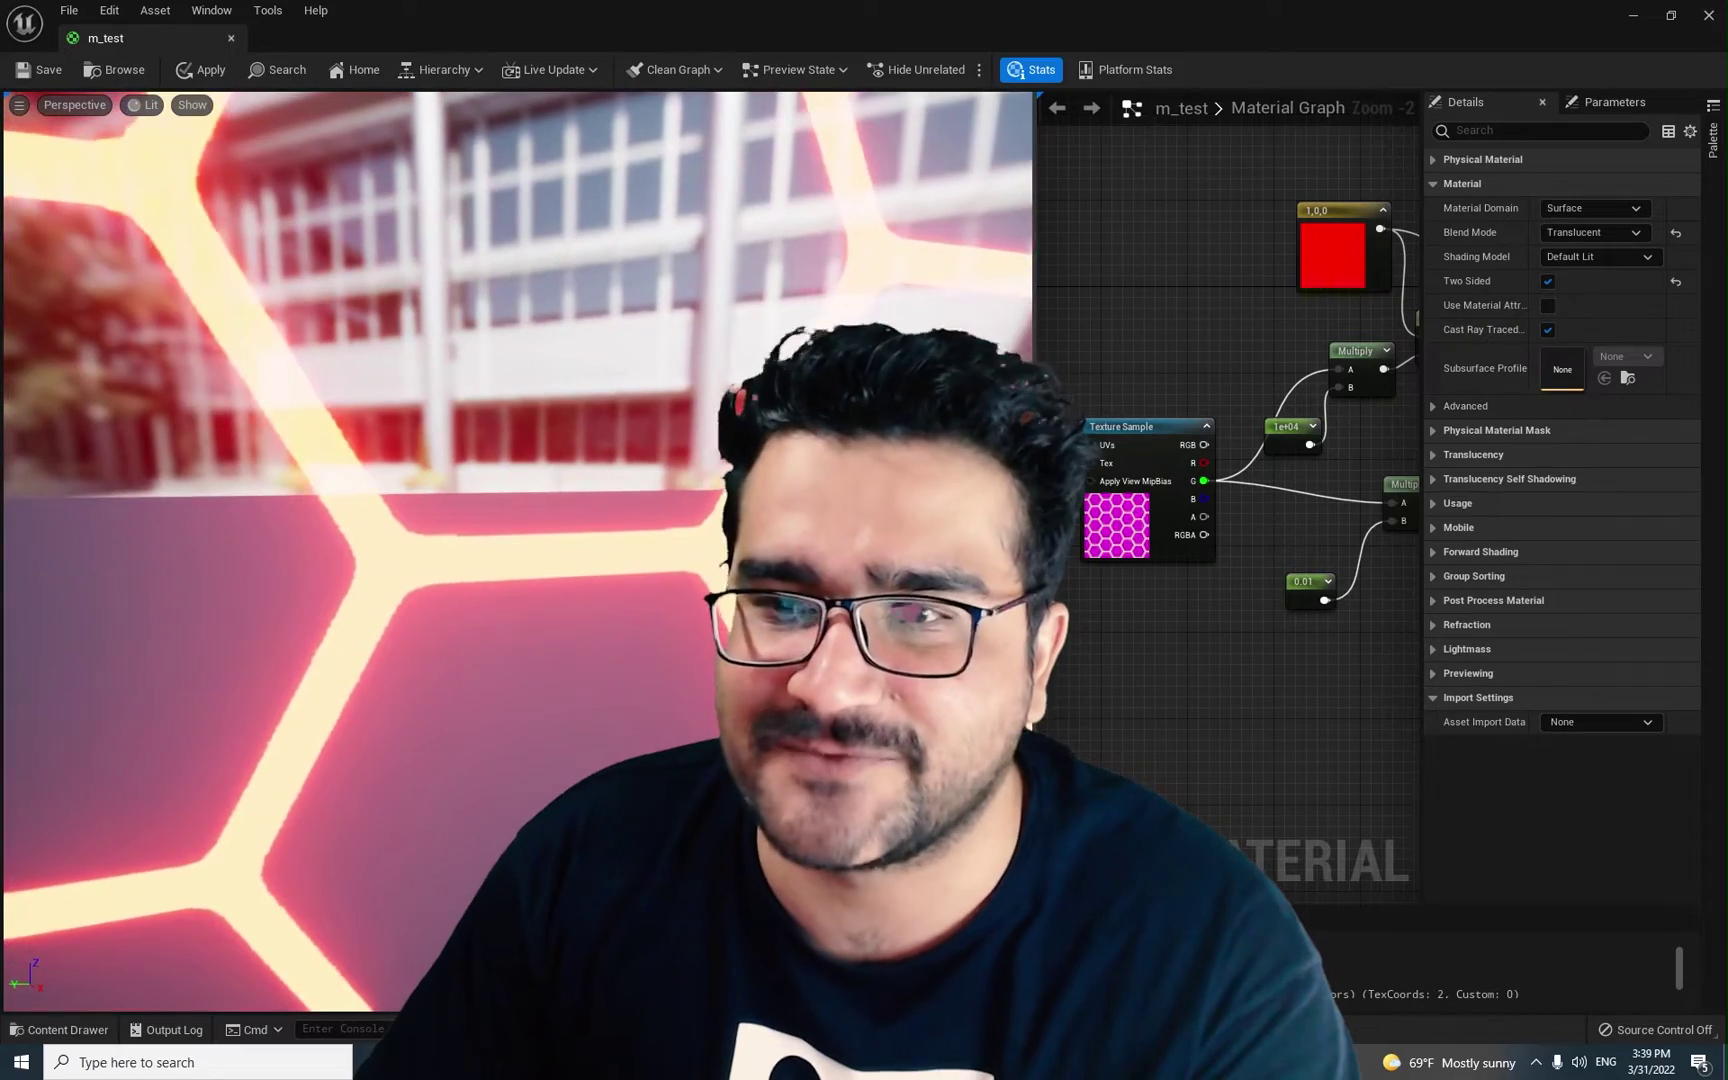
scroll(331, 526, down, 6)
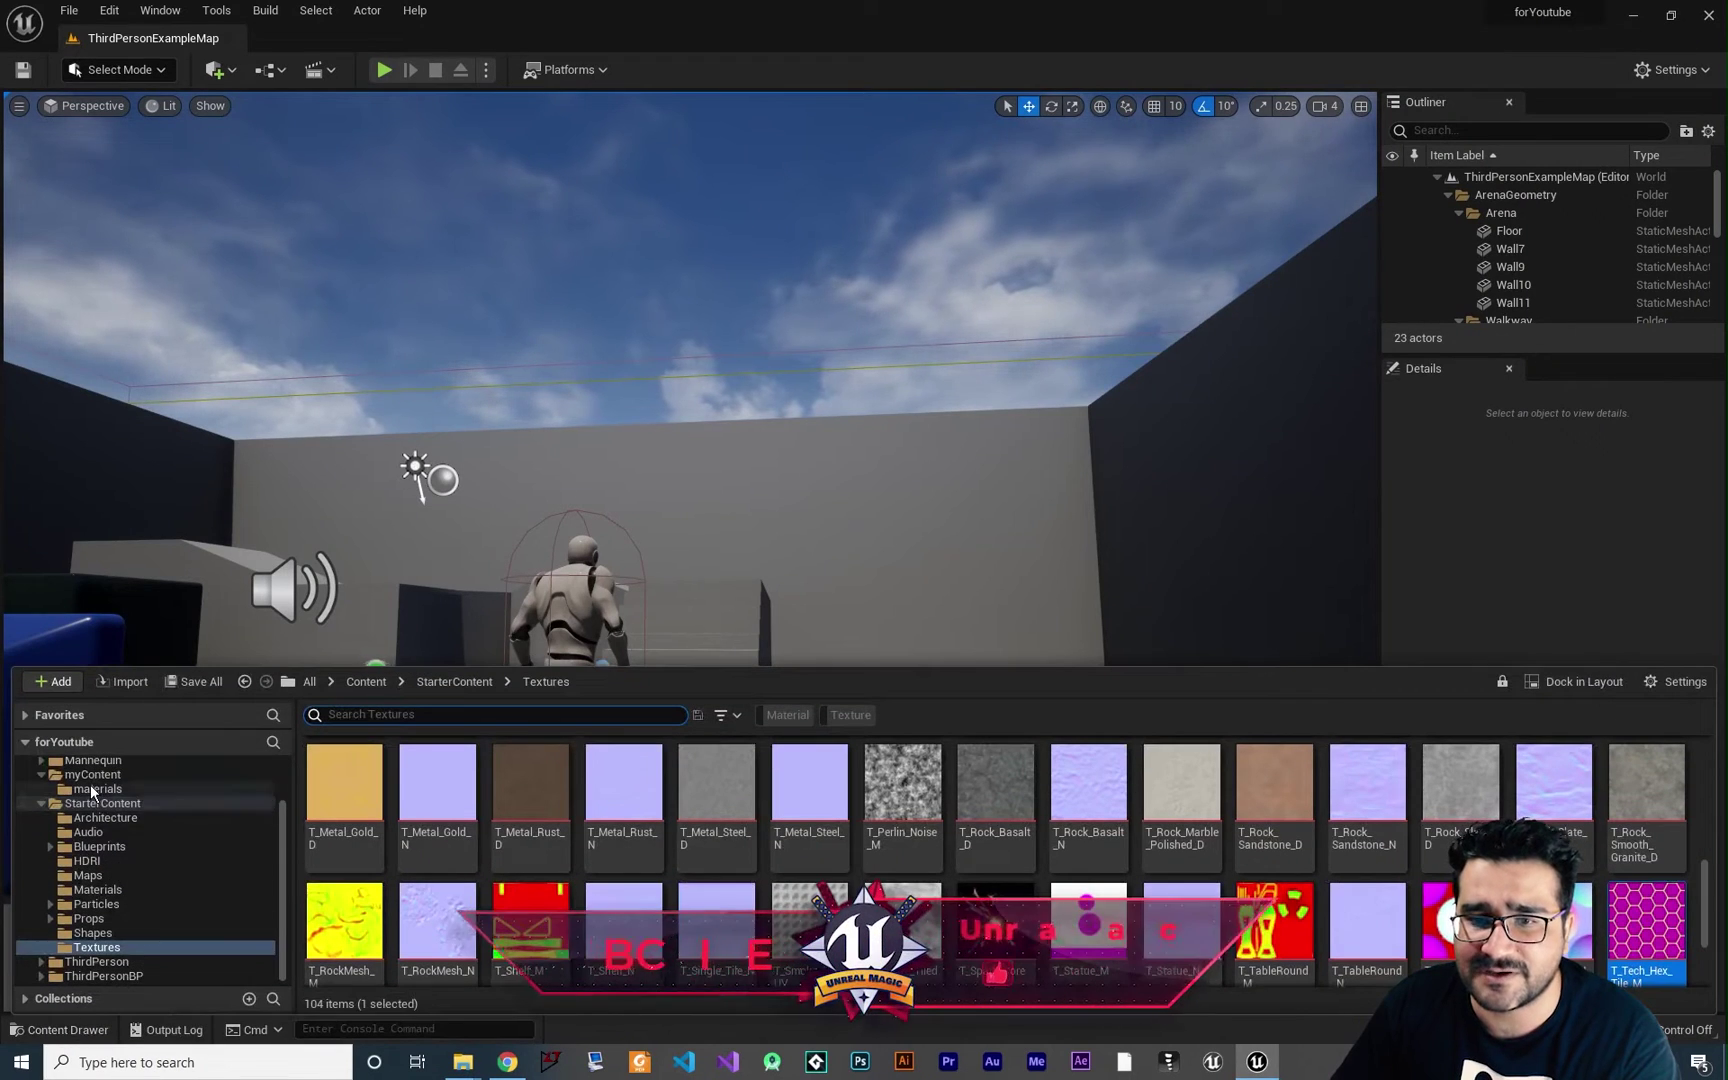
Step: Create a material named m_opacity in the myContent/materials folder and open it for editing
click(91, 790)
right_click(730, 900)
click(793, 509)
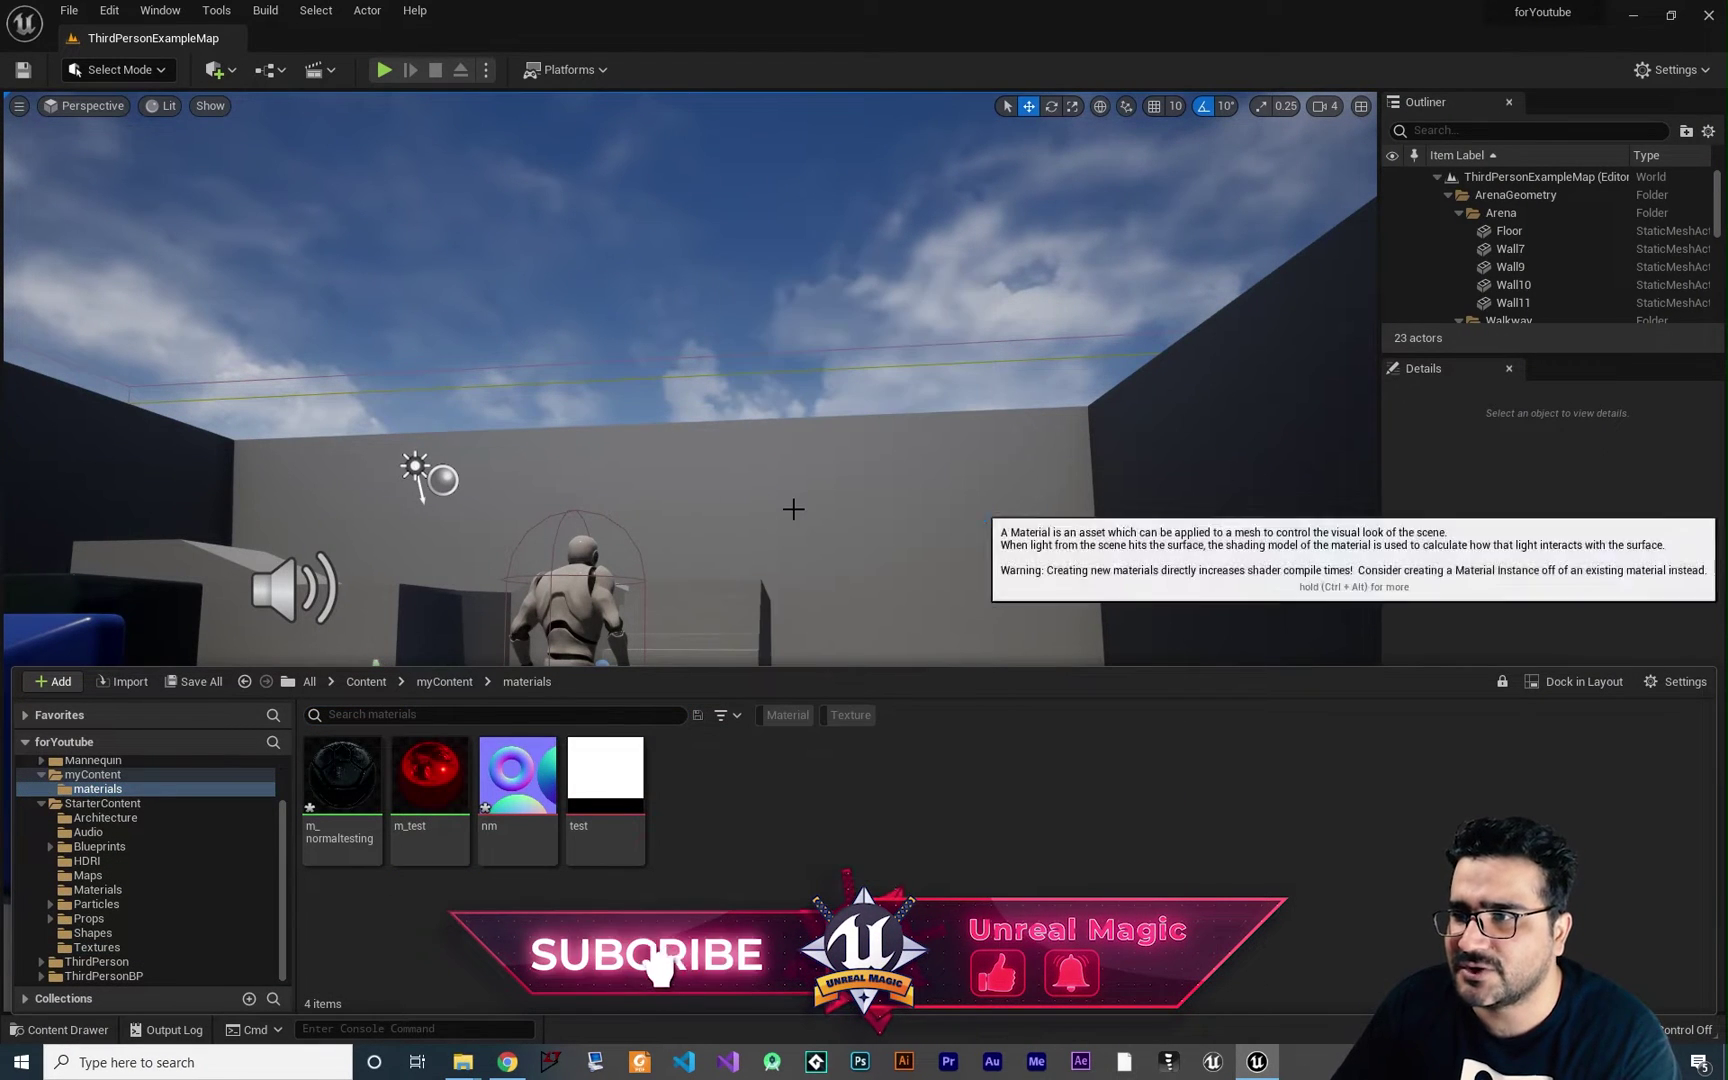
text(m_opacit)
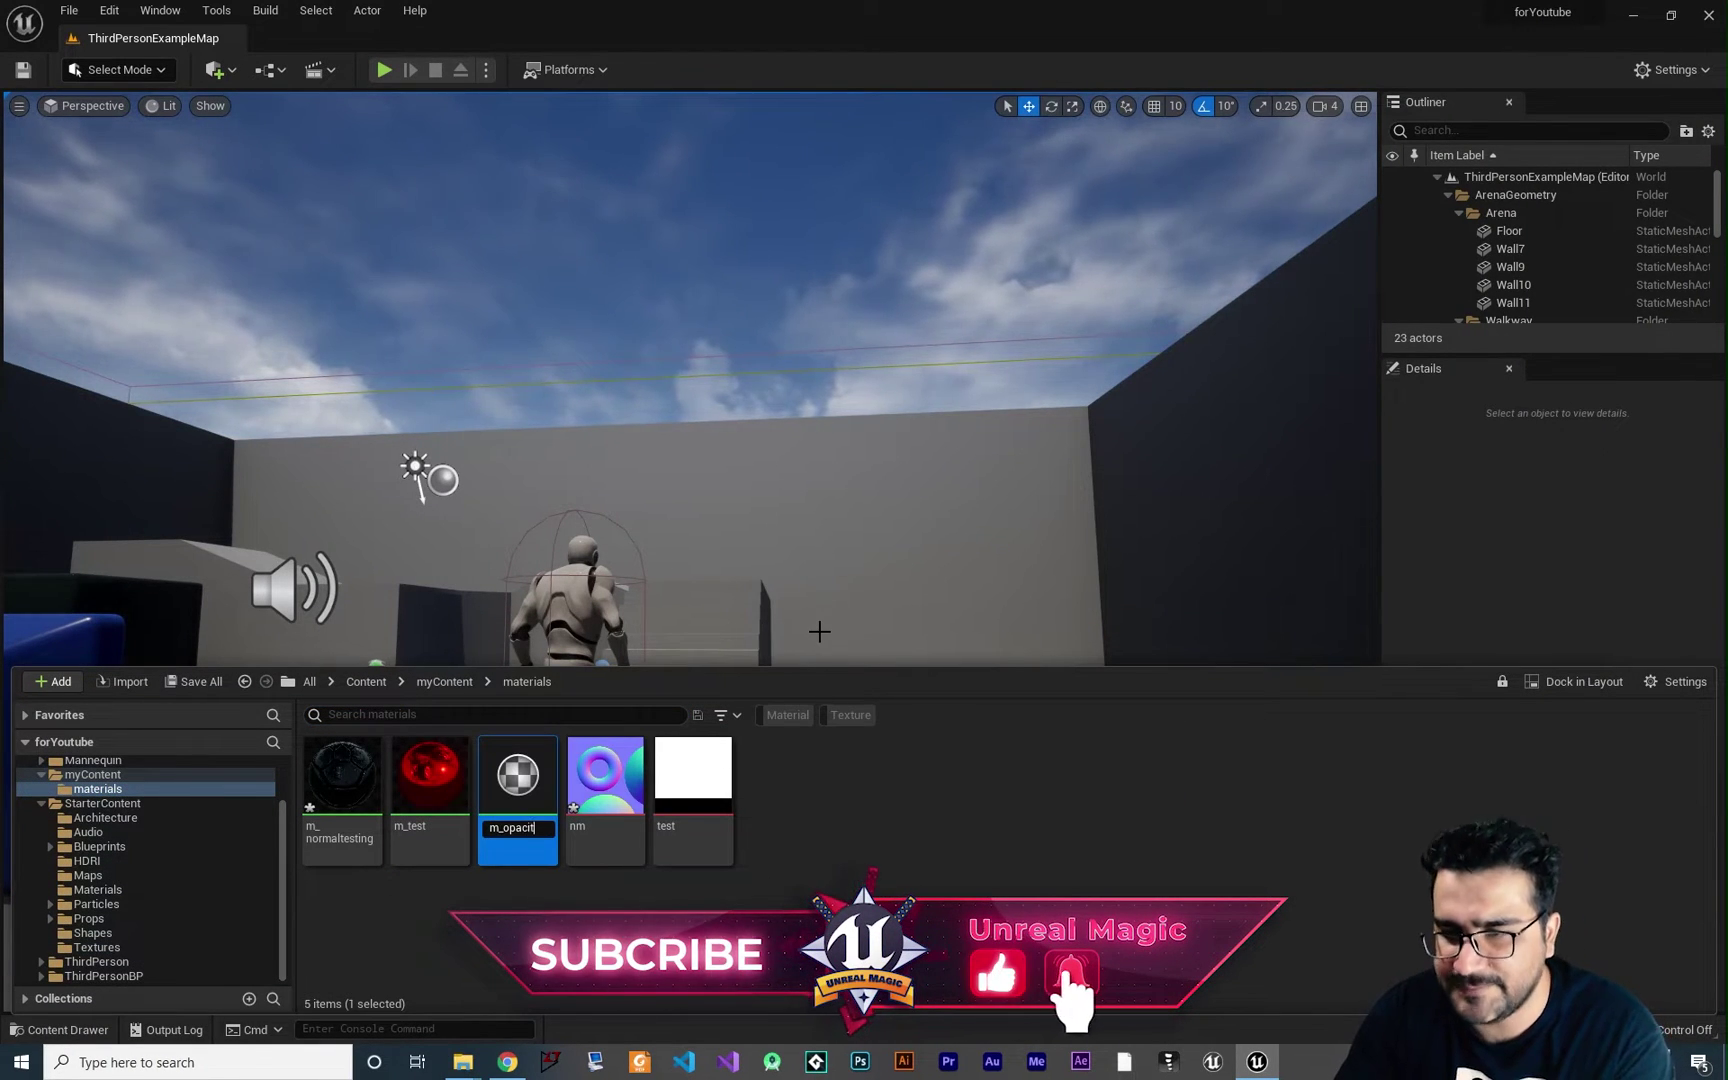
text(y)
key(Return)
double_click(517, 775)
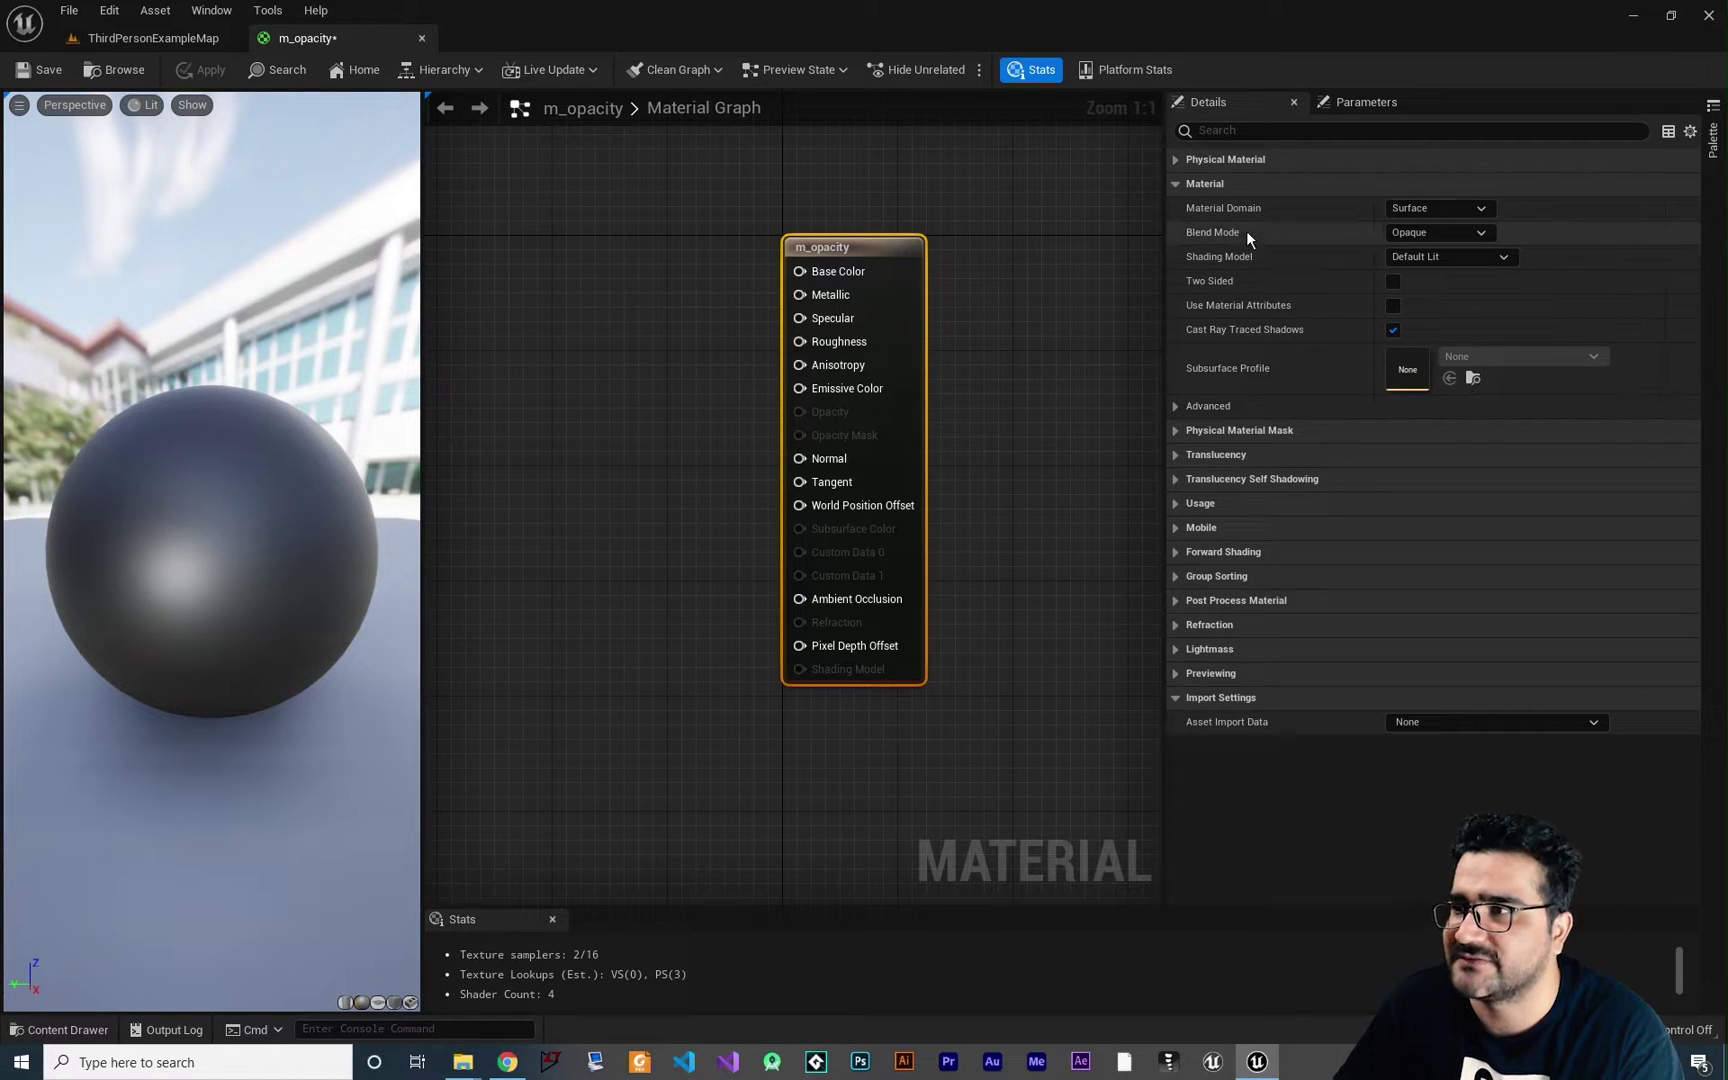
Step: Set the material's blend mode to Translucent and switch the preview mesh to a plane
click(1434, 232)
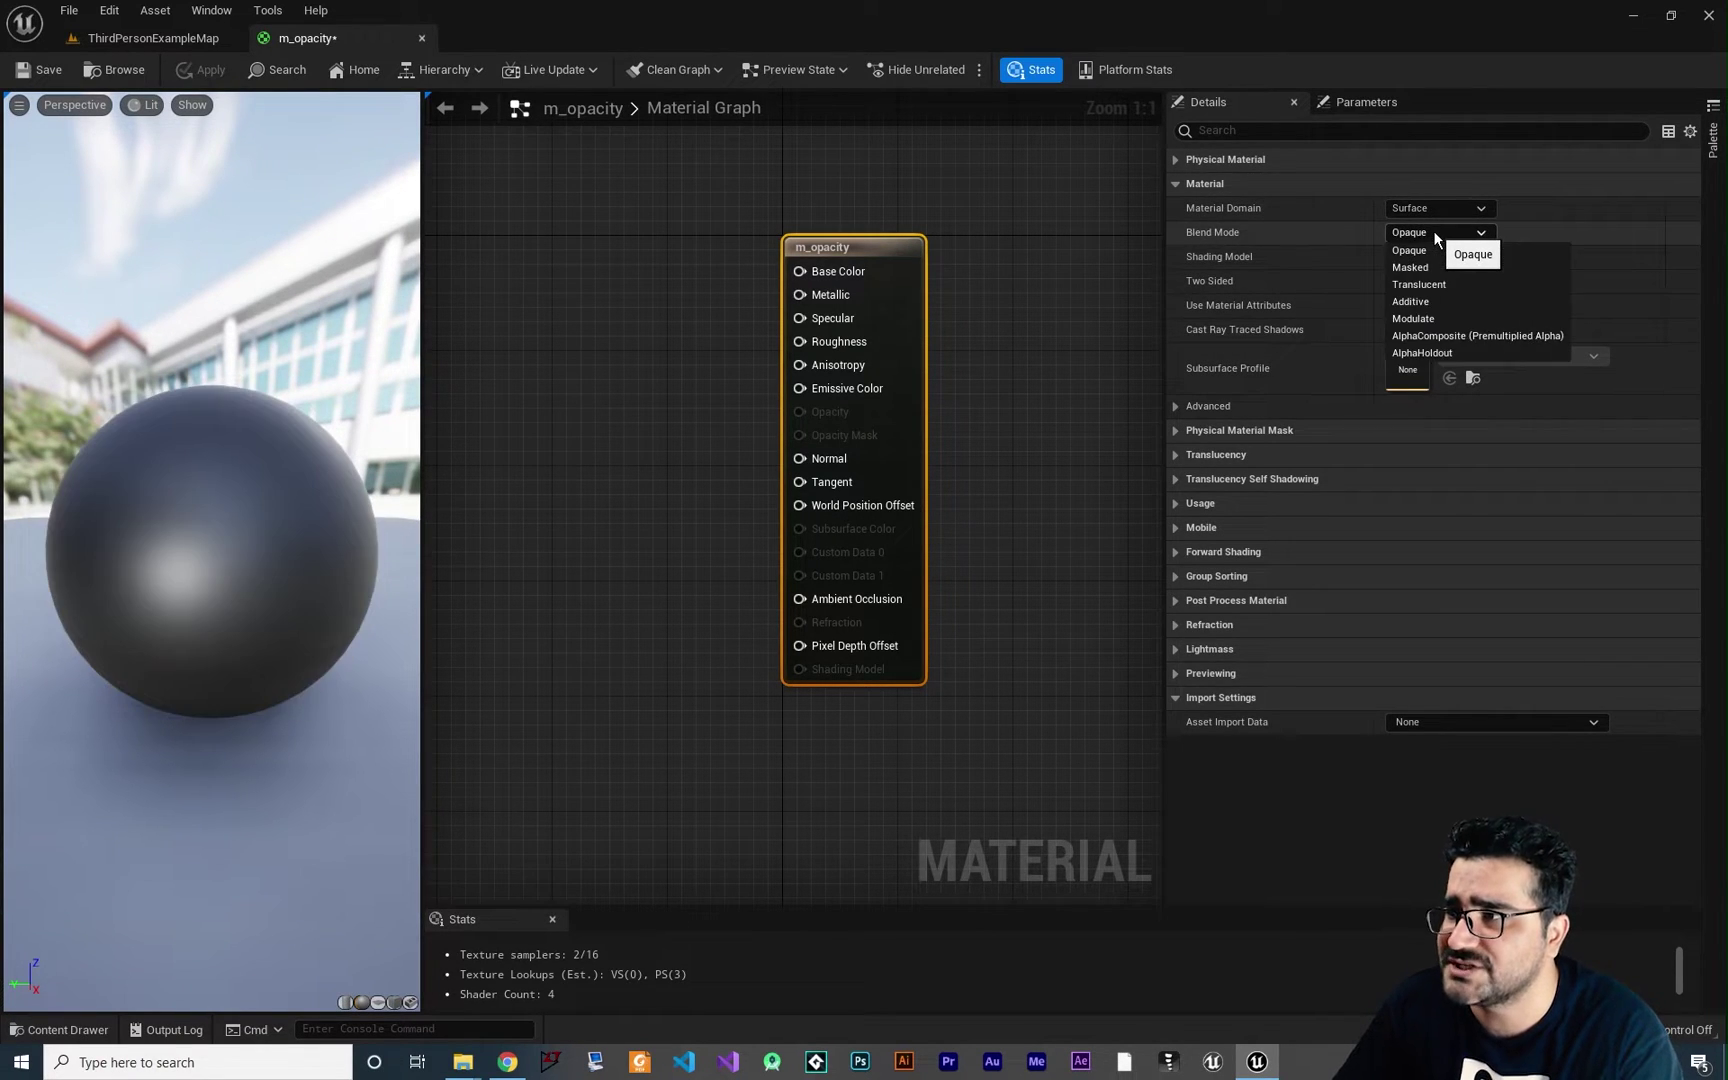
click(1435, 284)
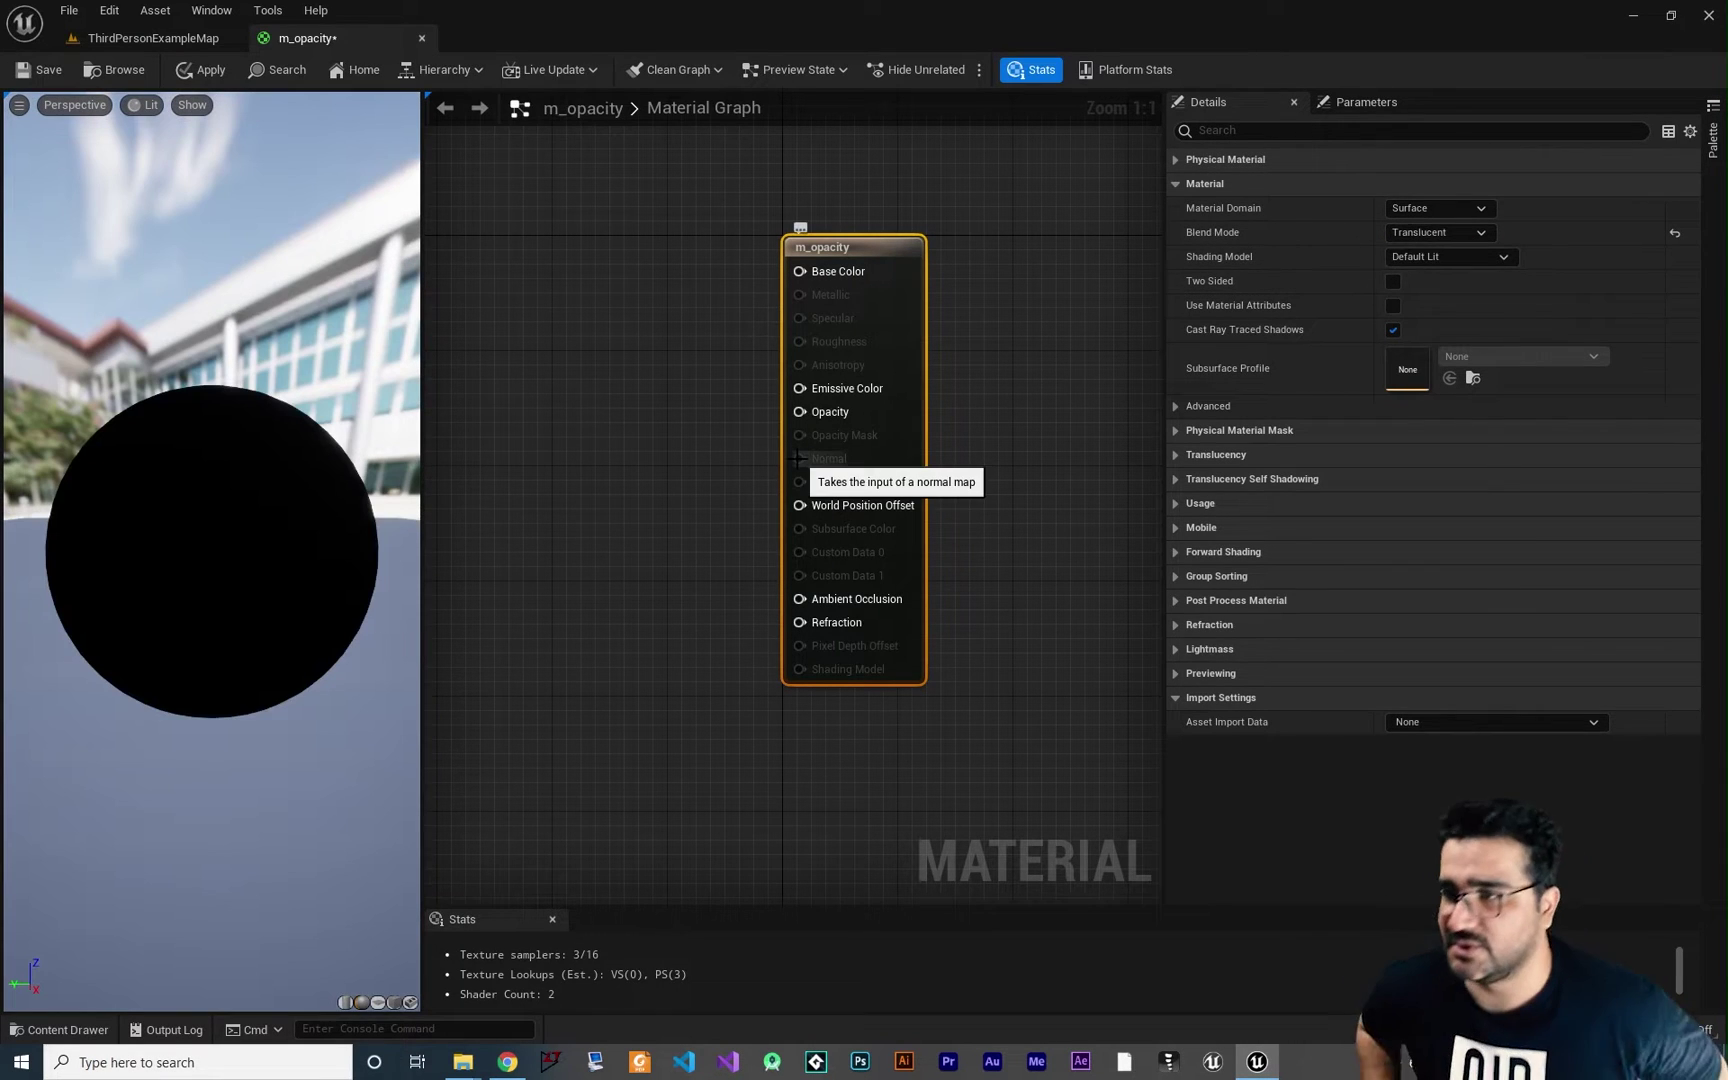
drag(274, 533, 200, 528)
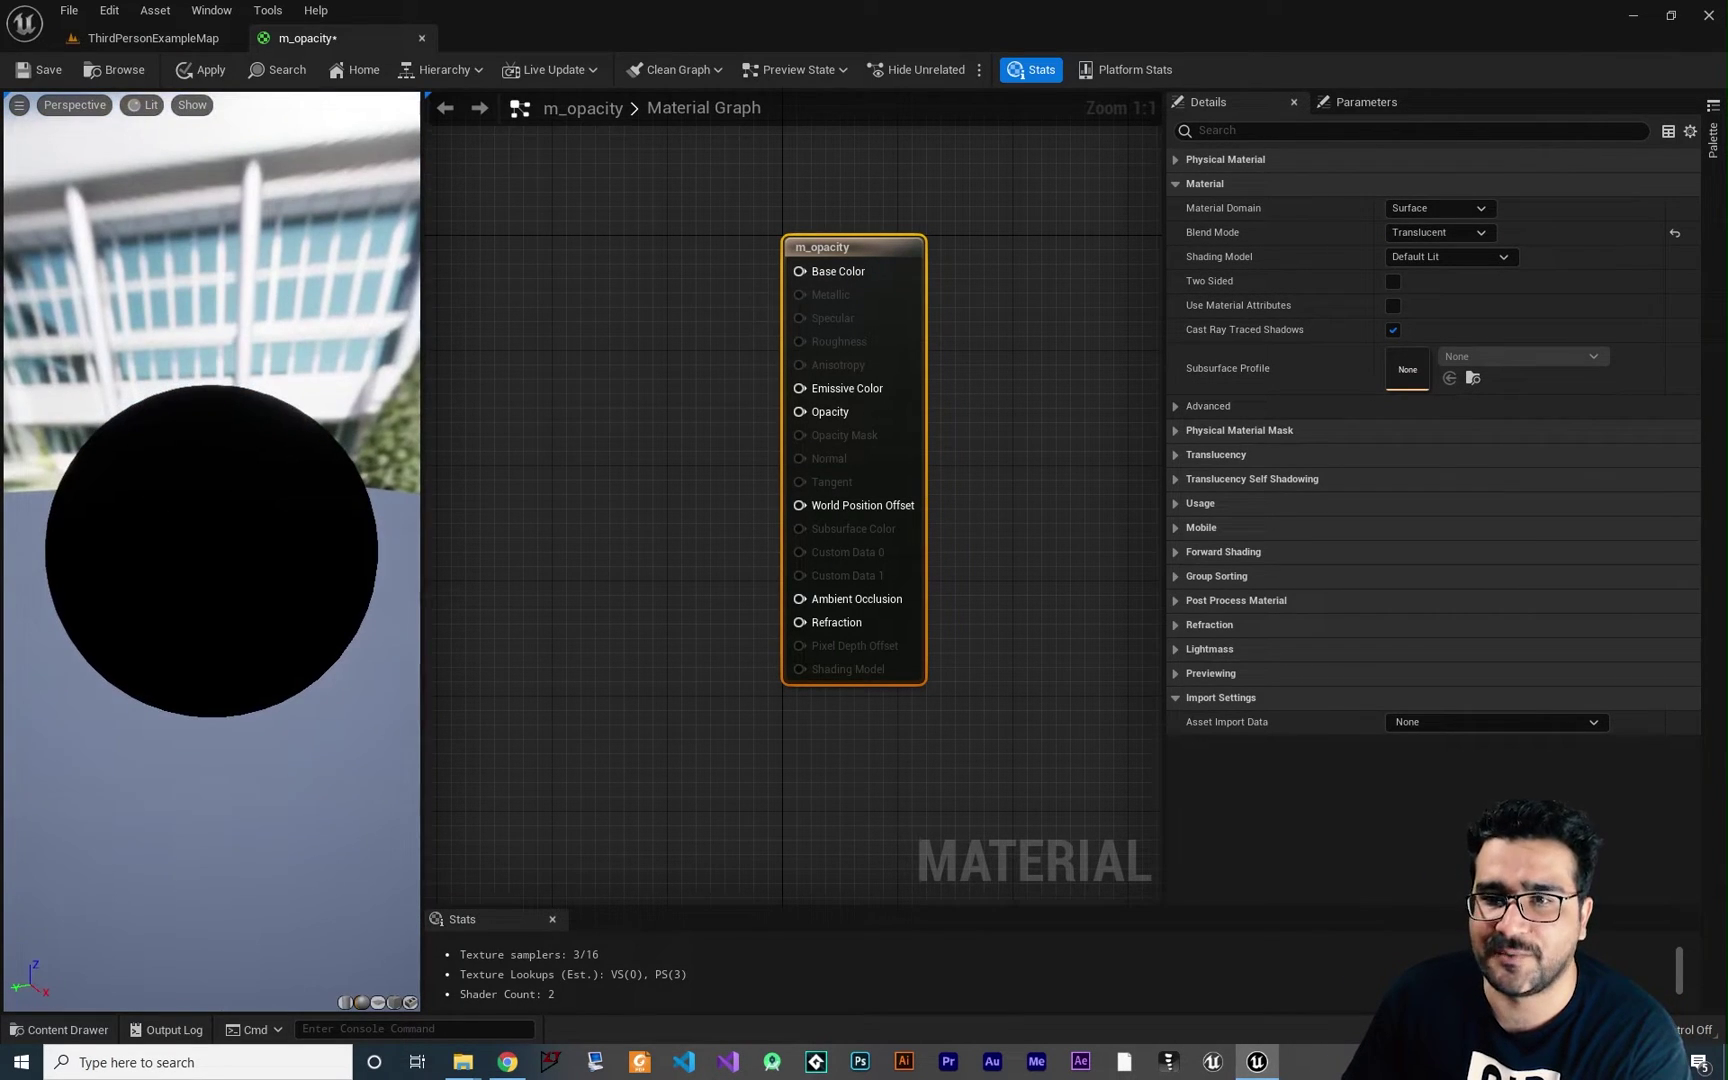
click(377, 1002)
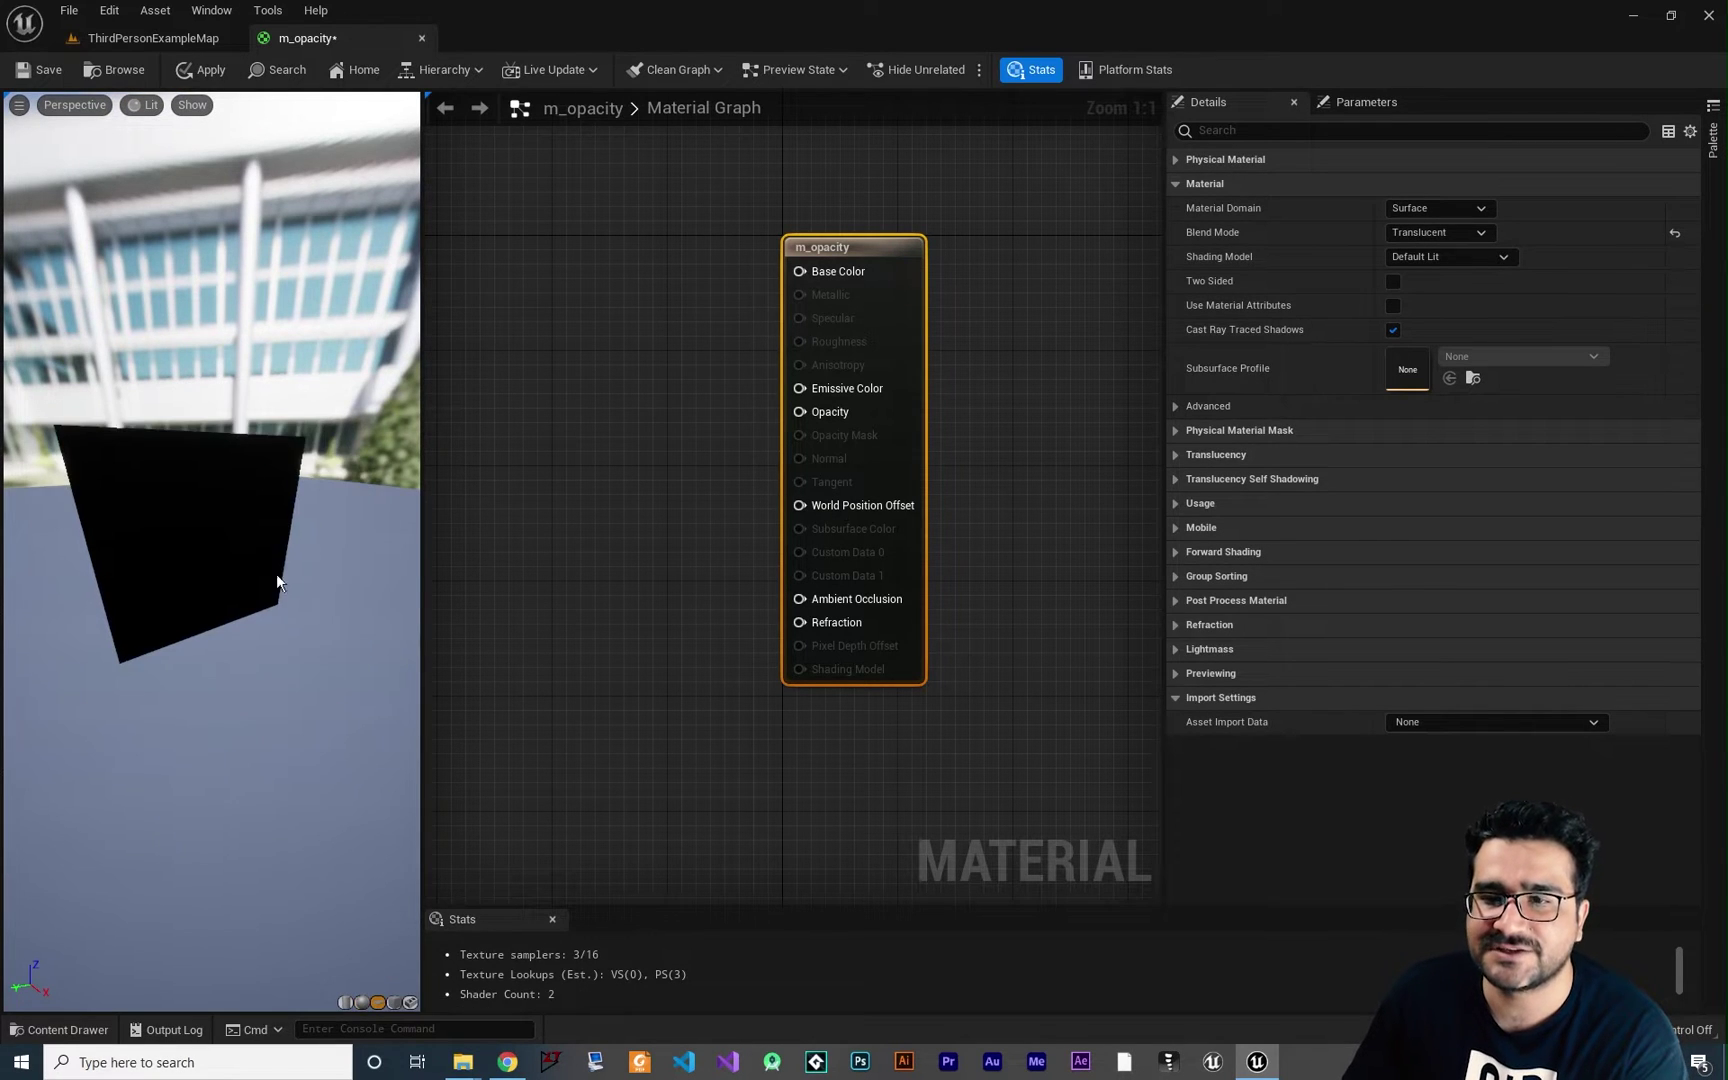
drag(275, 572, 164, 561)
scroll(189, 558, up, 4)
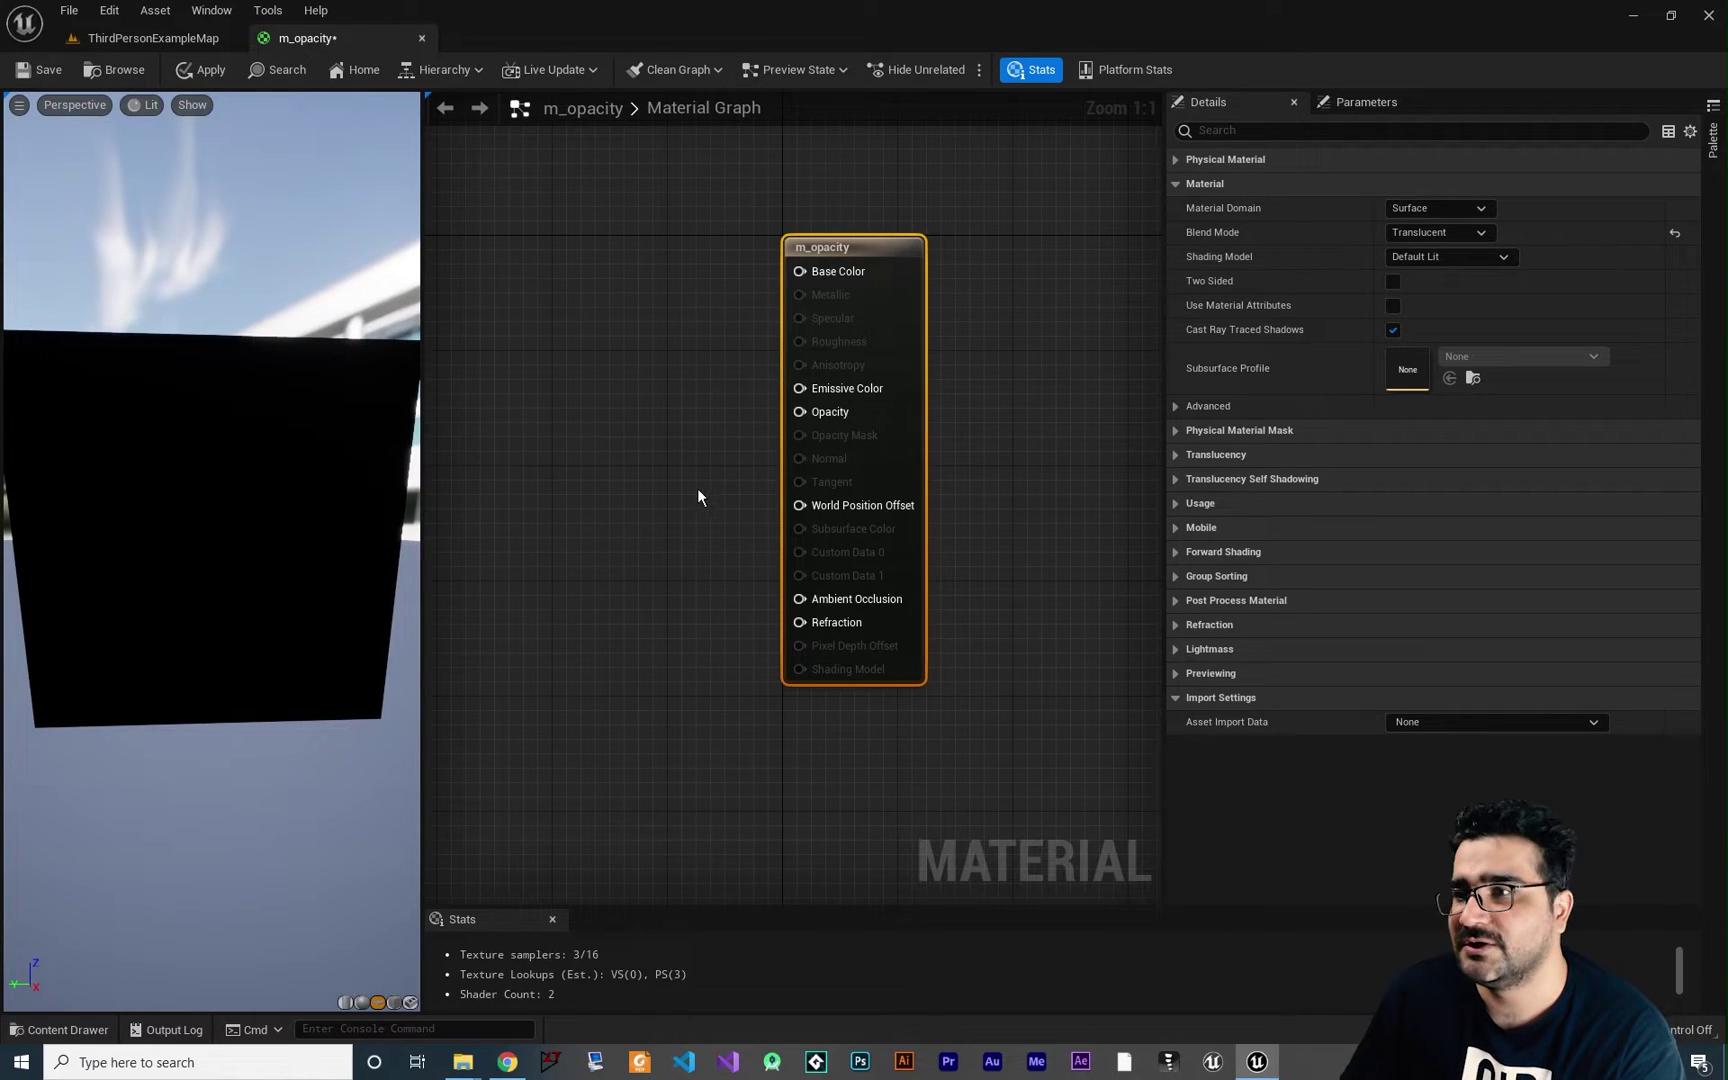
Step: Add a Constant node to the material graph and connect its output to the Opacity input
right_drag(697, 497, 758, 492)
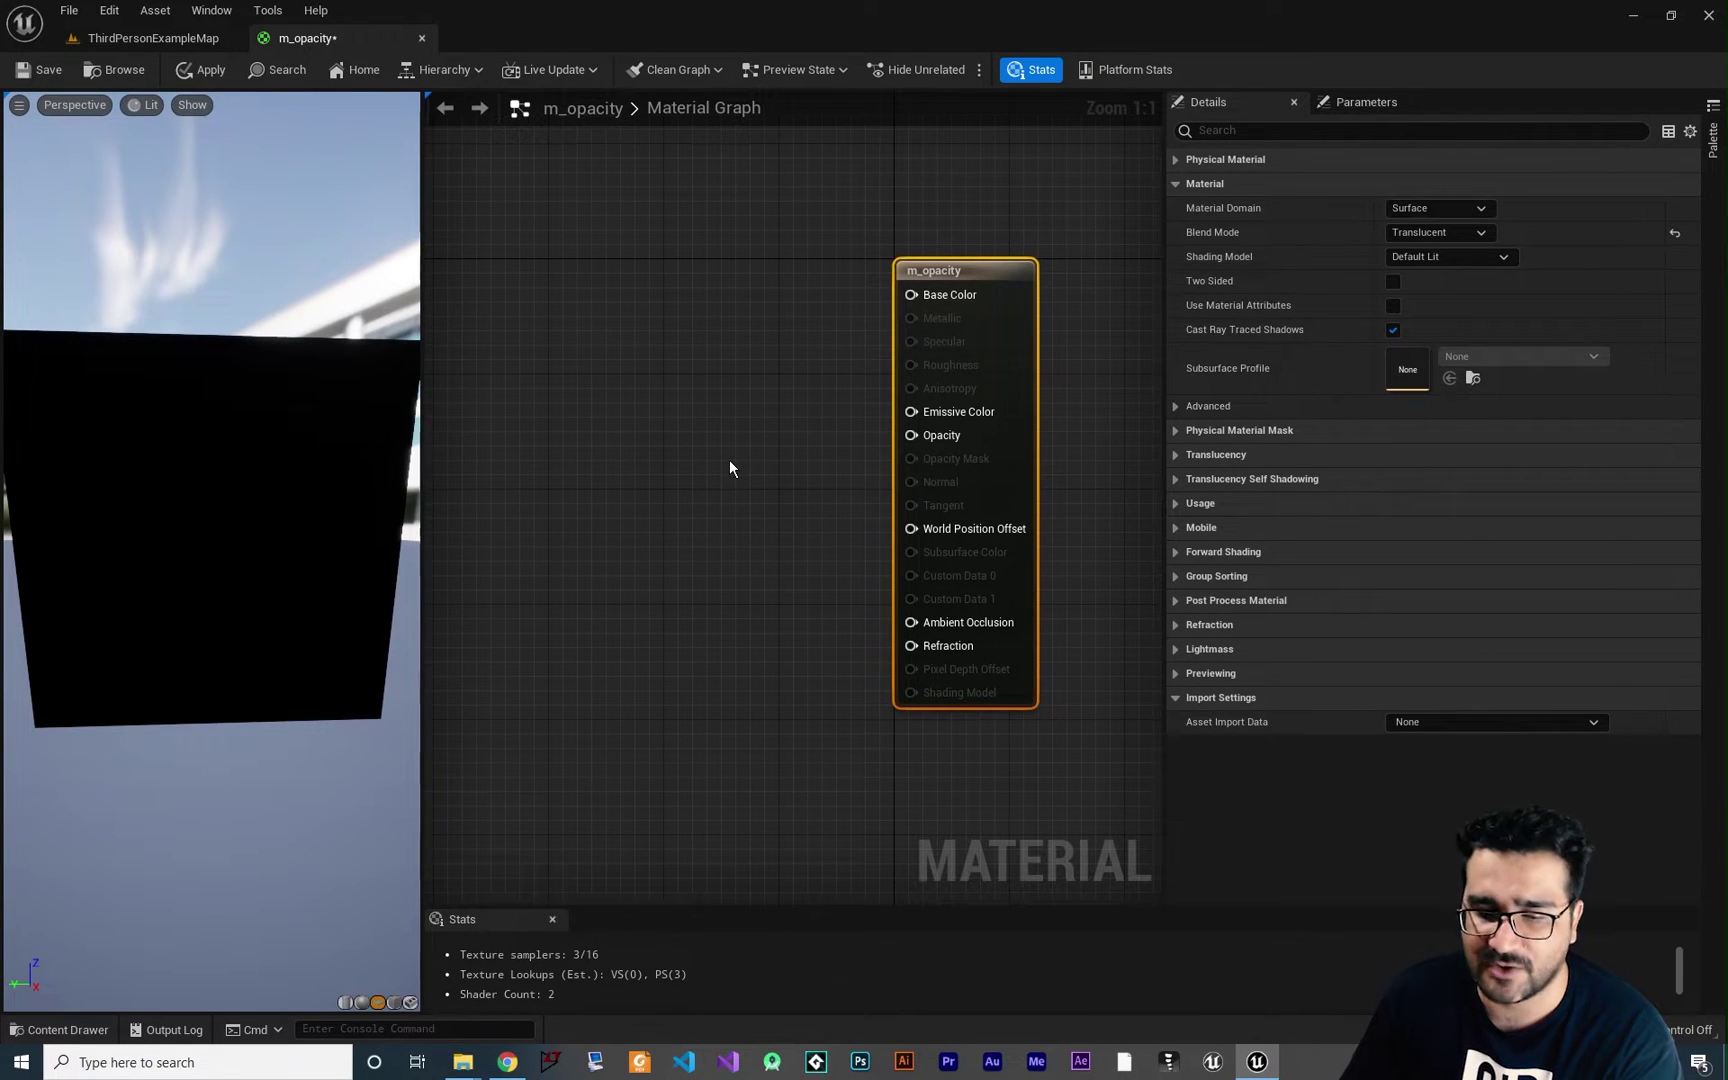
click(676, 432)
drag(689, 443, 649, 389)
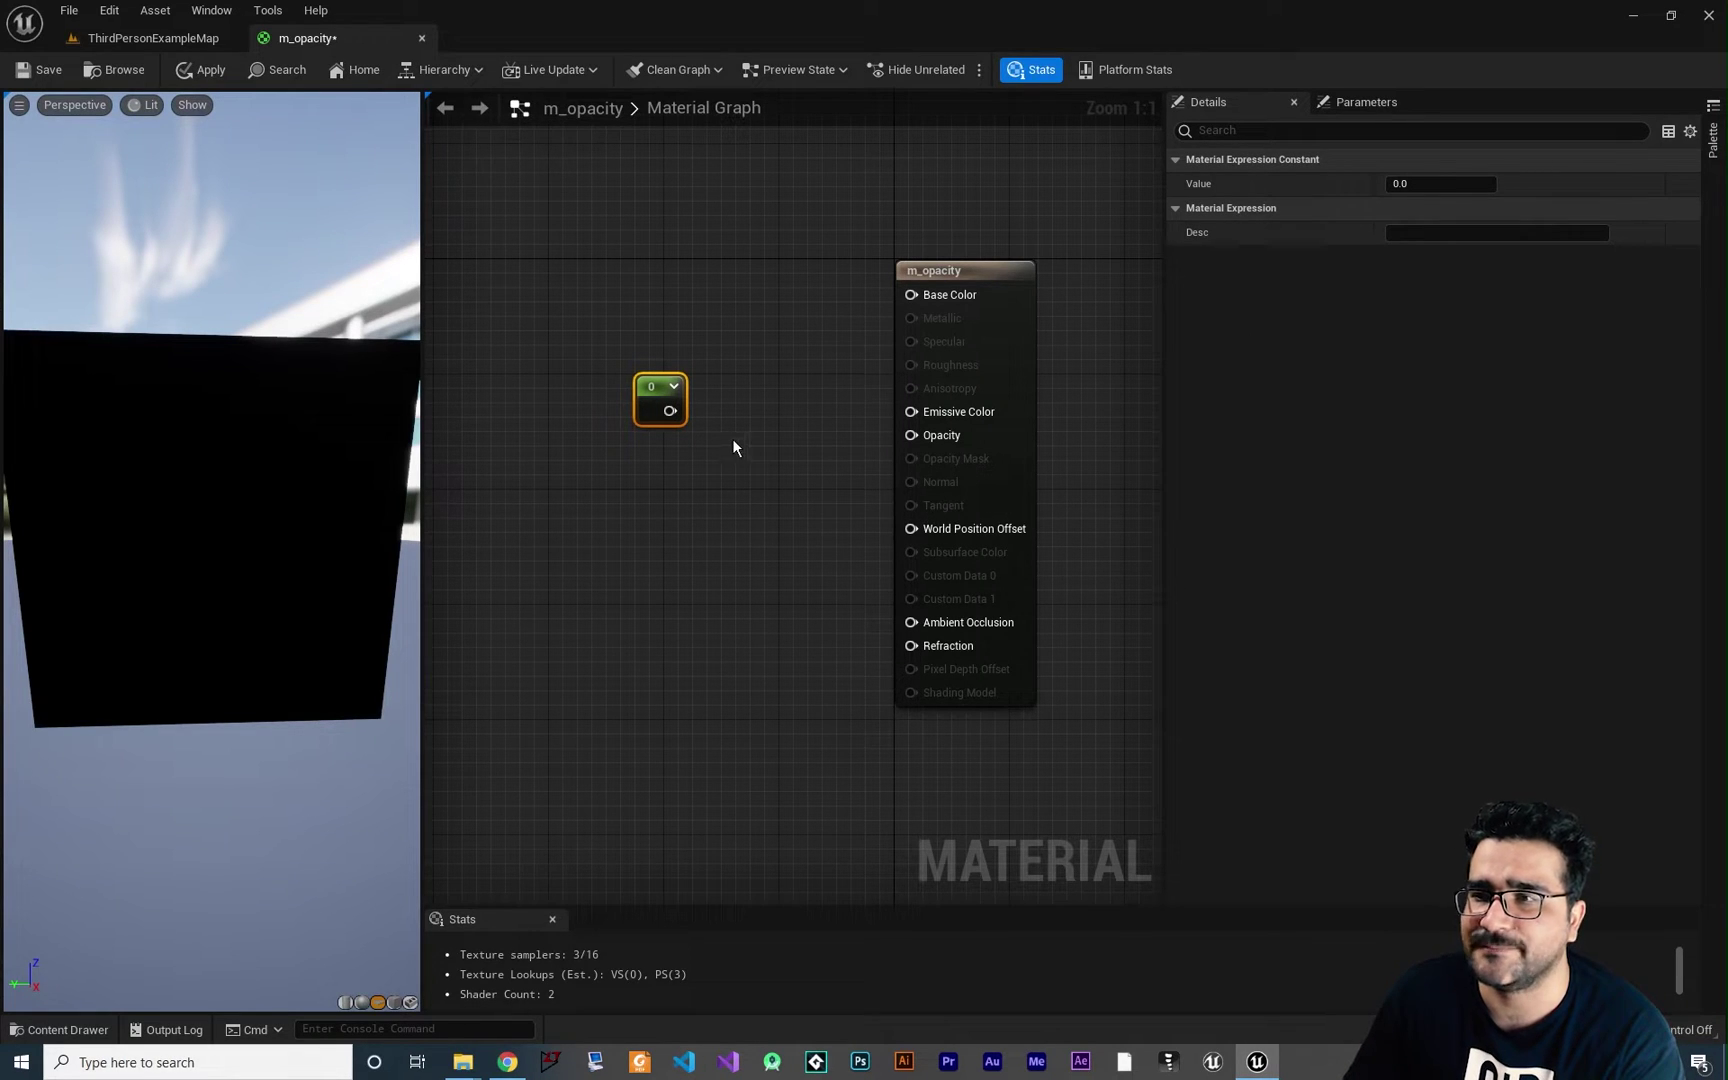
drag(670, 411, 910, 437)
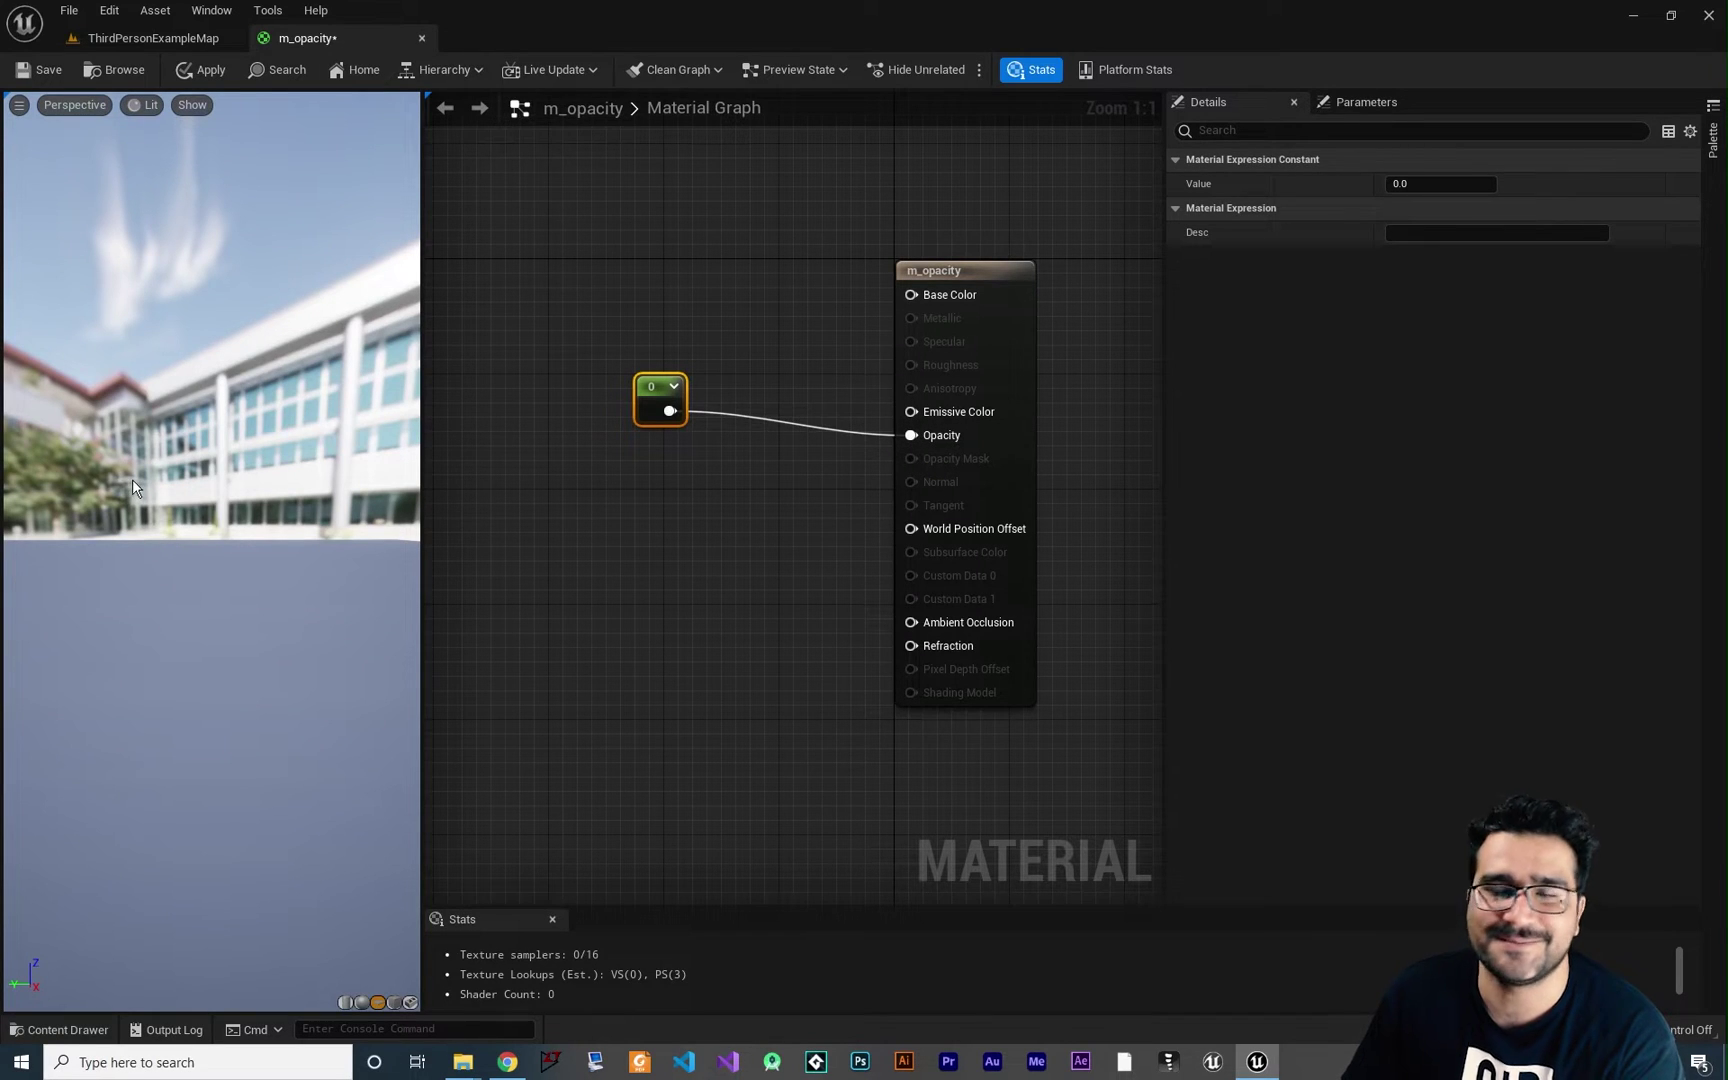
Step: Set the opacity constant's value to 1 and check the plane in the preview
click(1410, 184)
text(1)
key(Return)
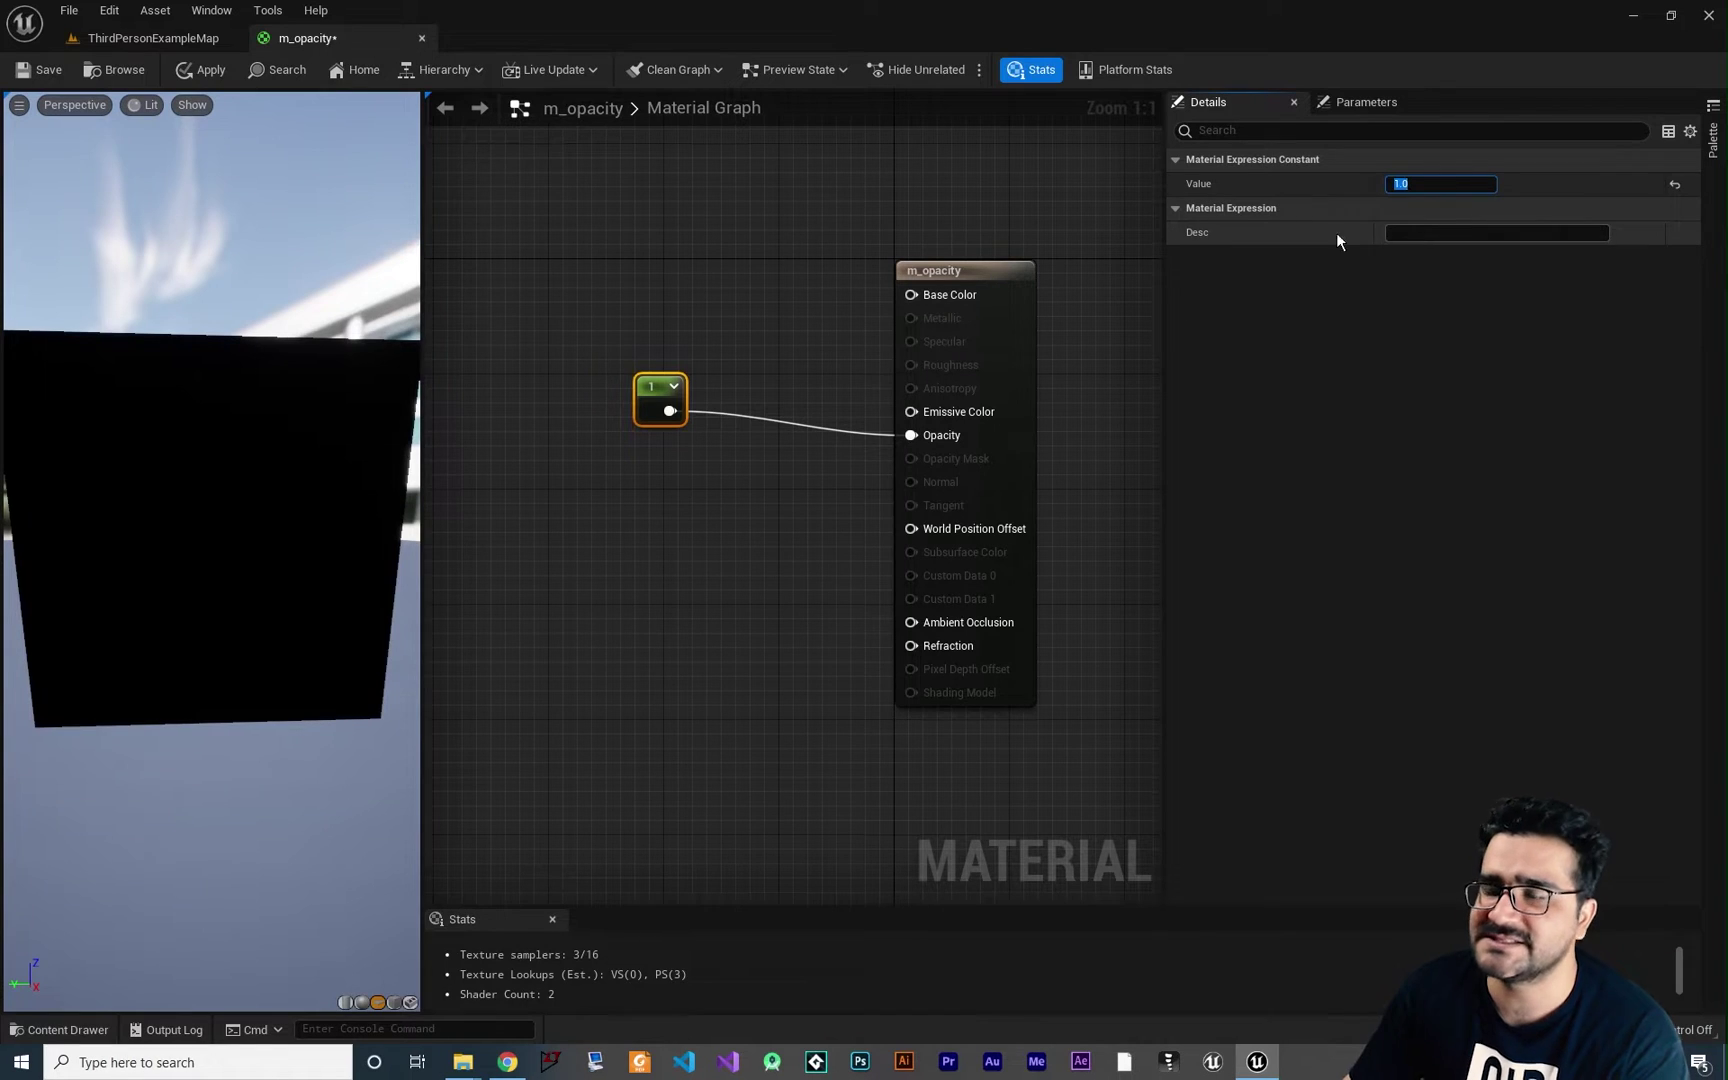
drag(262, 598, 224, 589)
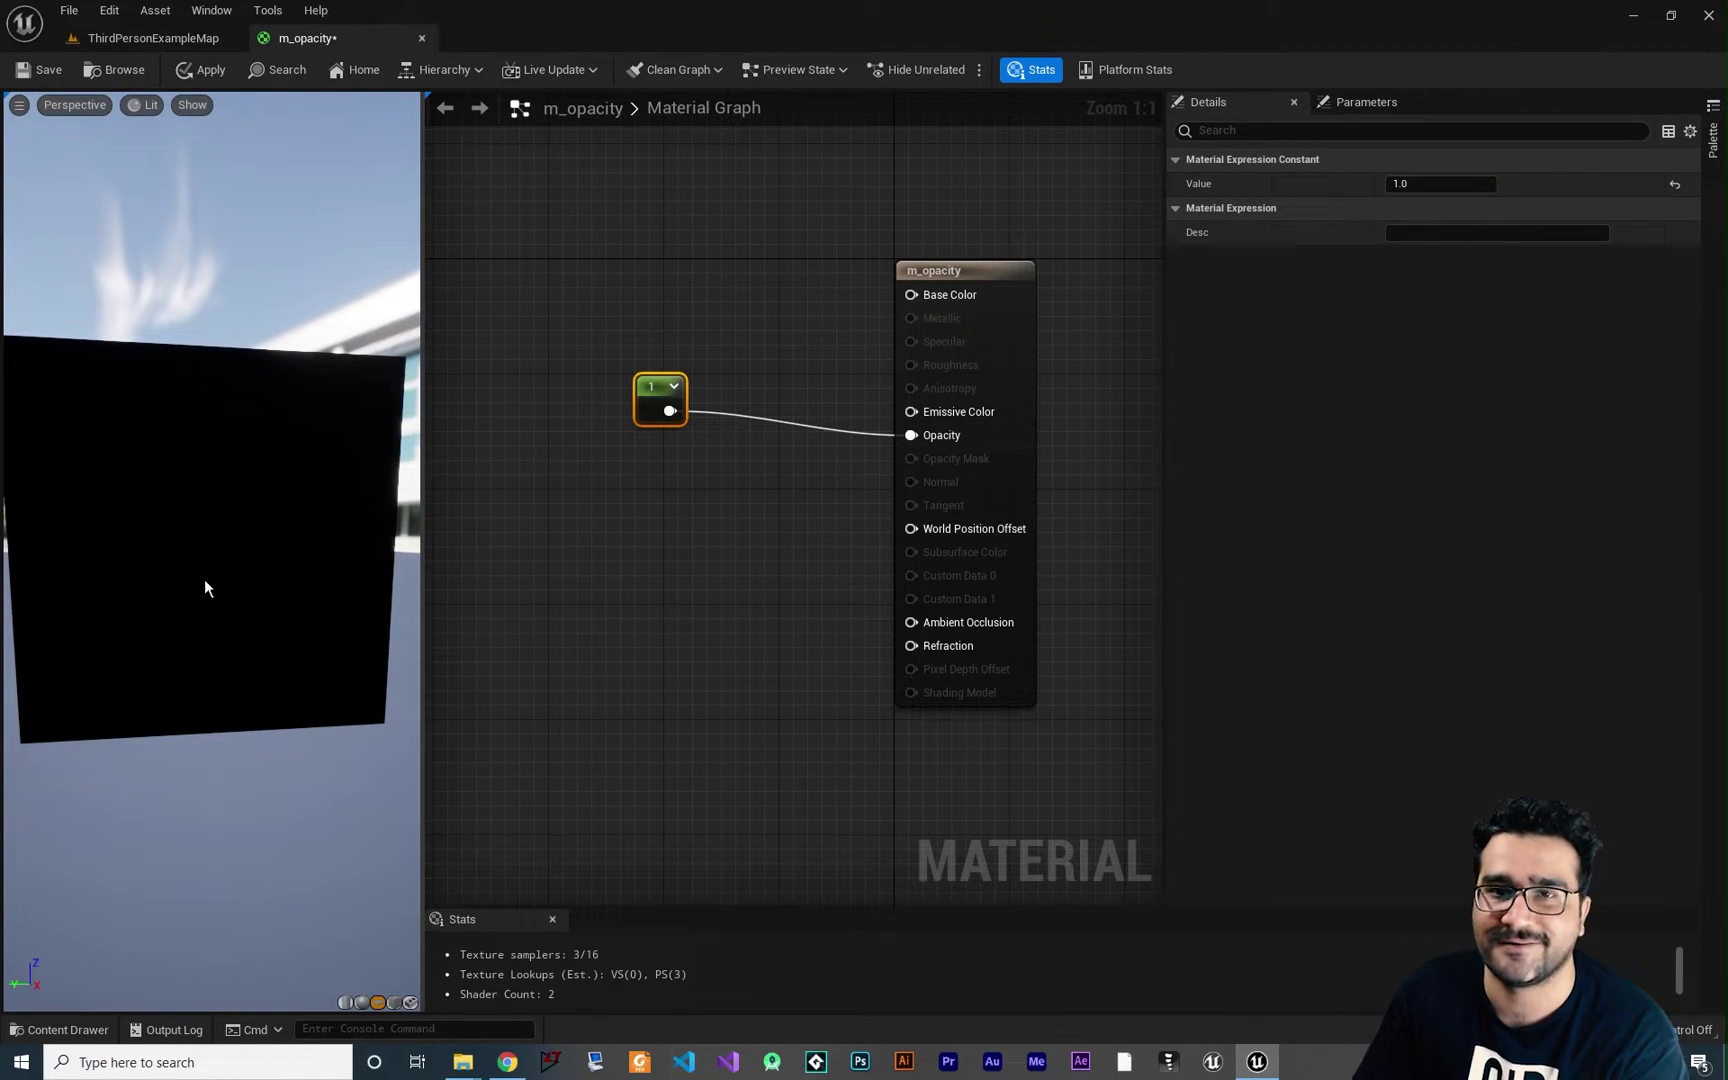
Step: Set the opacity constant's value to 0.5 and examine the plane's transparency in the preview
click(1430, 184)
text(0)
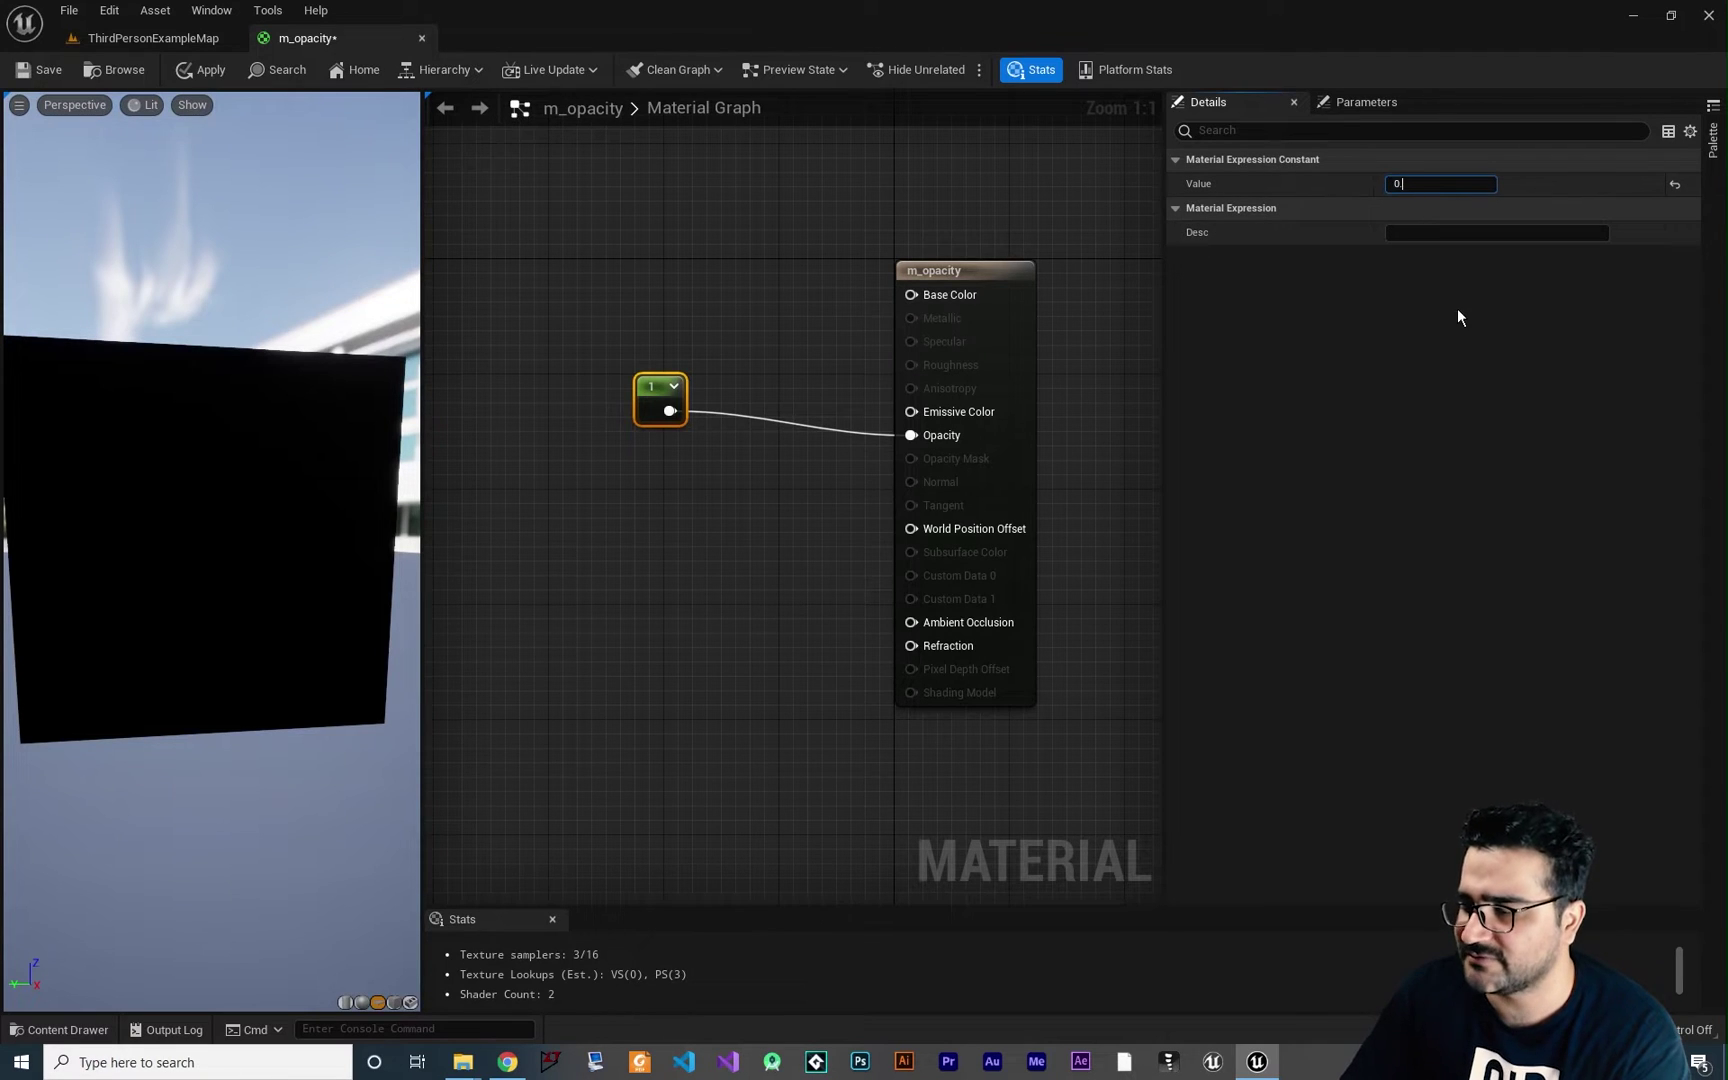
text(.5)
key(Return)
drag(187, 480, 240, 472)
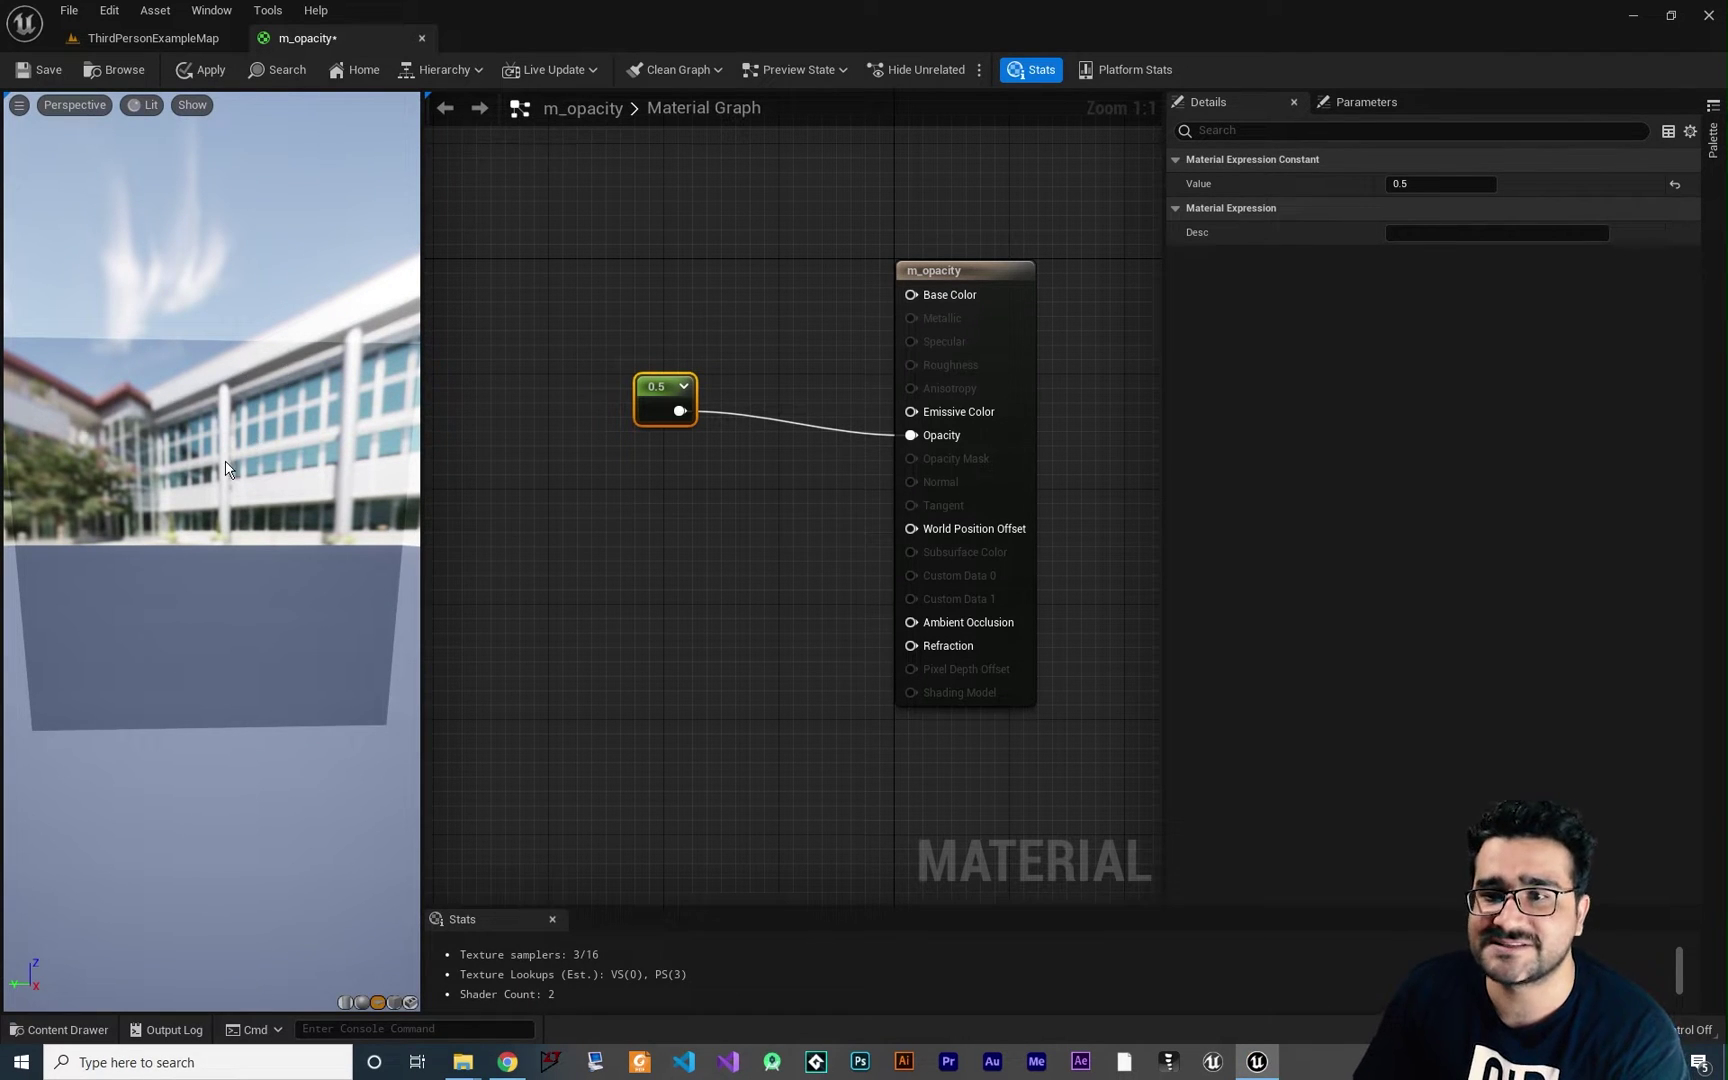
drag(226, 468, 346, 468)
drag(678, 422, 664, 451)
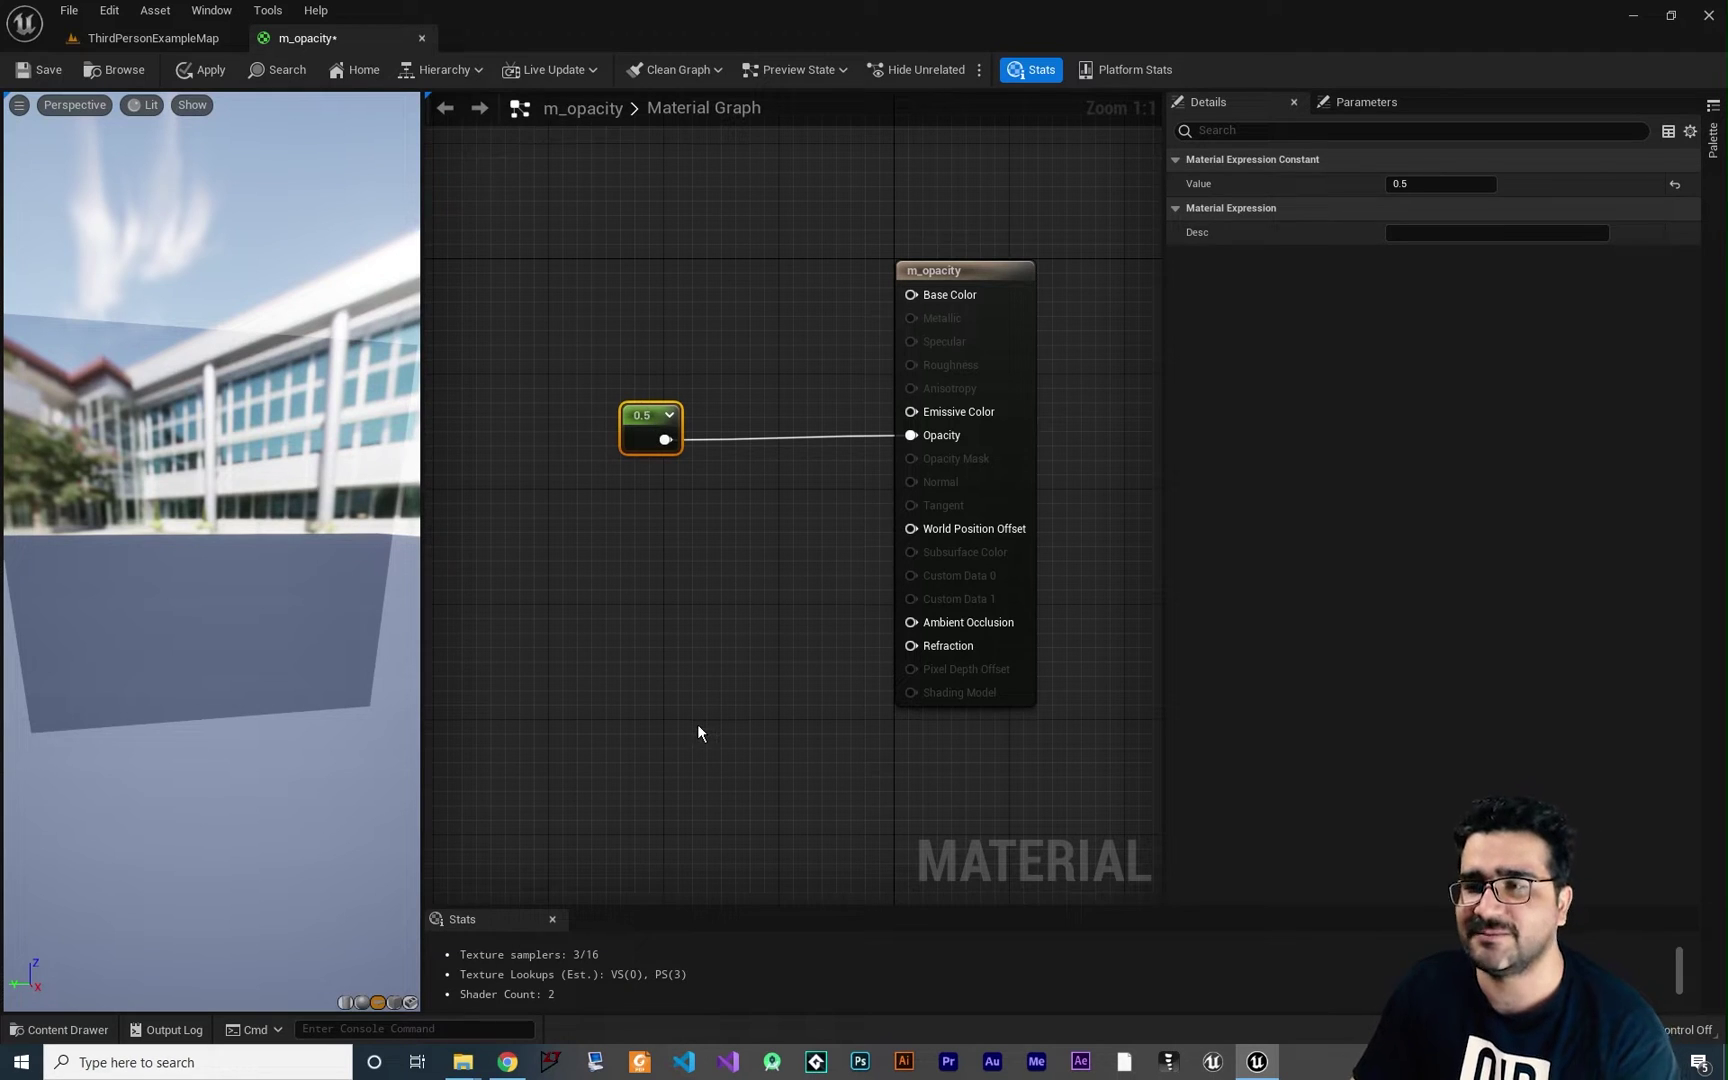
Step: Switch to Paint, draw a rectangle about 785 × 801 px near the middle of the canvas and fill it with black
key(super)
text(paint)
key(Return)
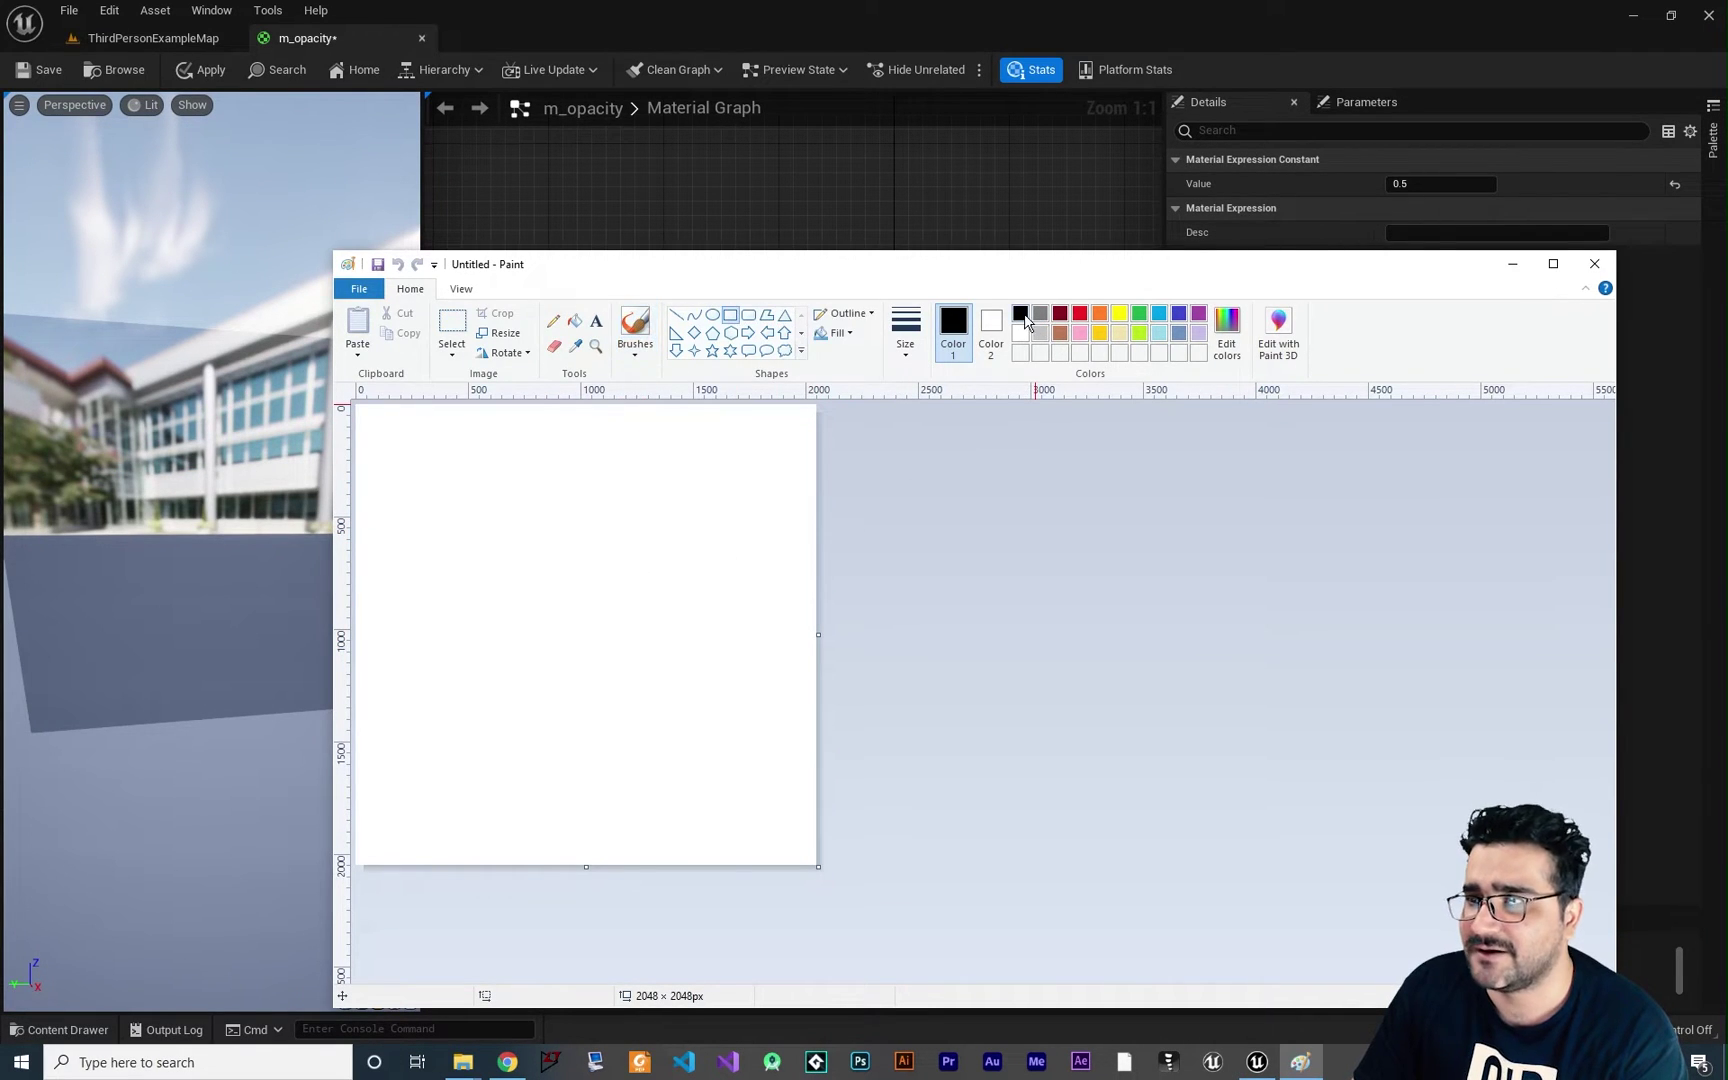
mouse_move(650, 542)
mouse_down()
mouse_move(521, 644)
mouse_move(473, 722)
mouse_up()
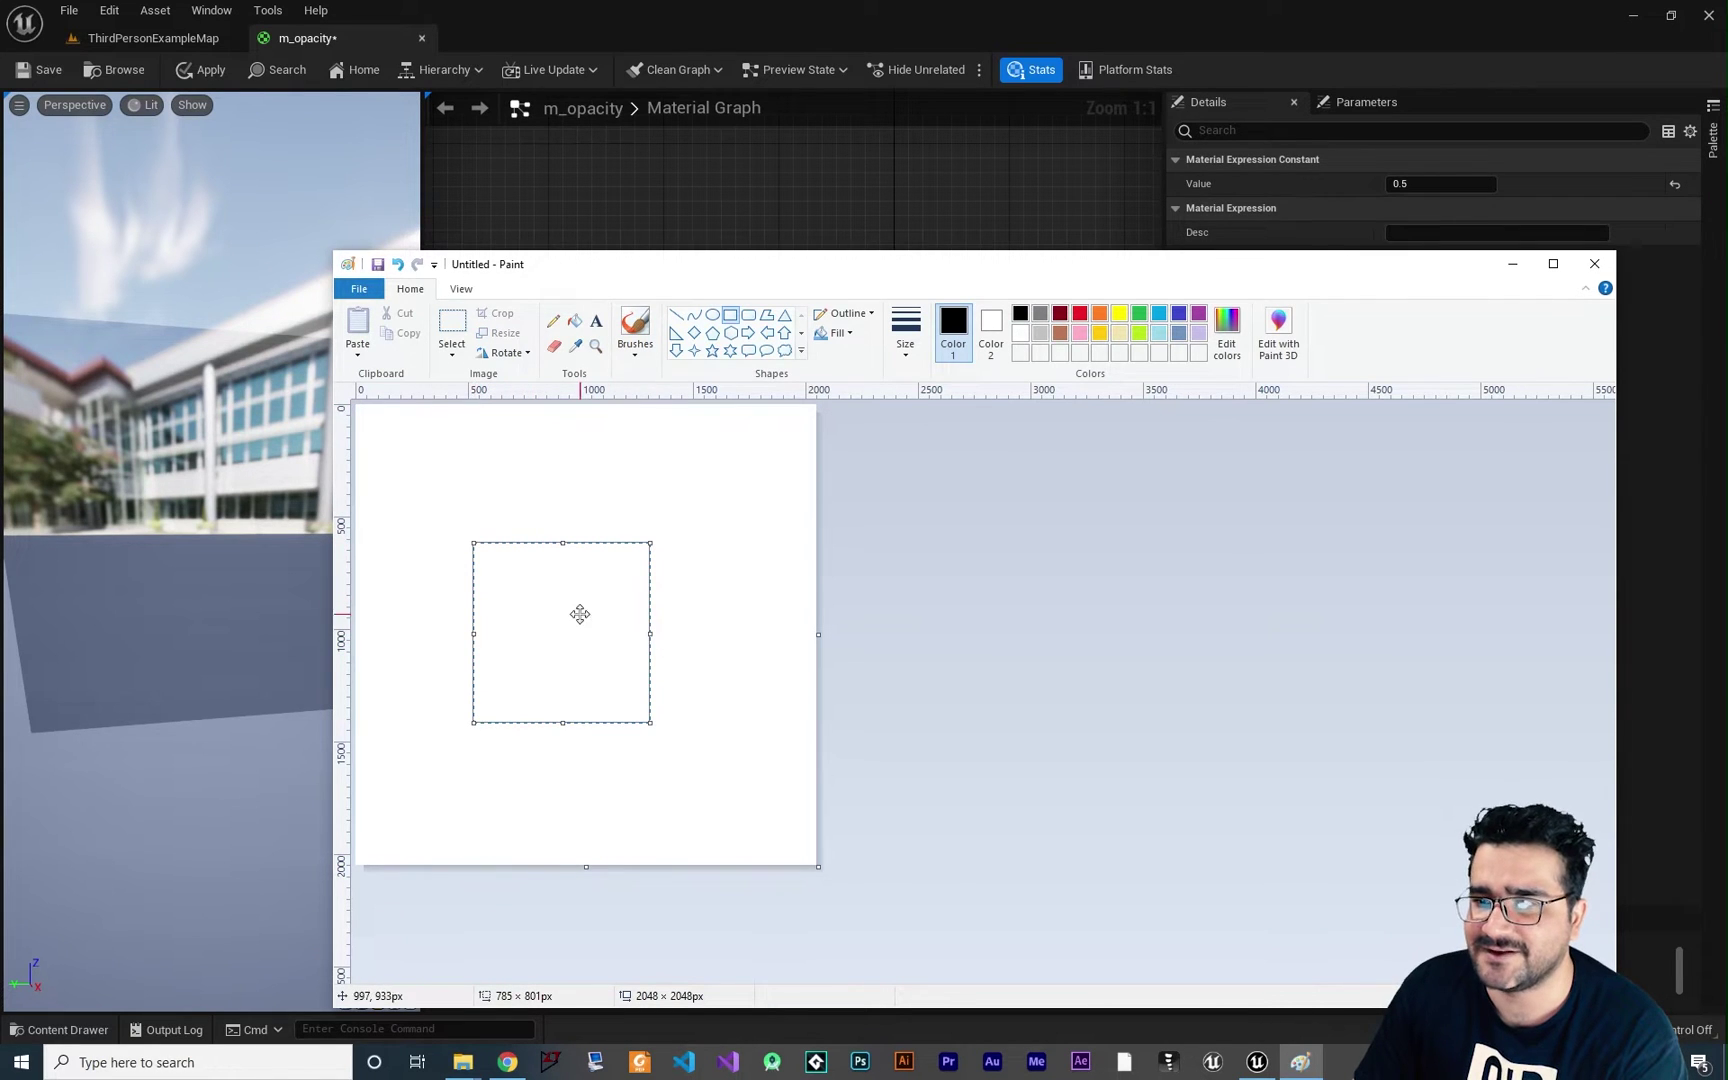
click(575, 321)
click(628, 649)
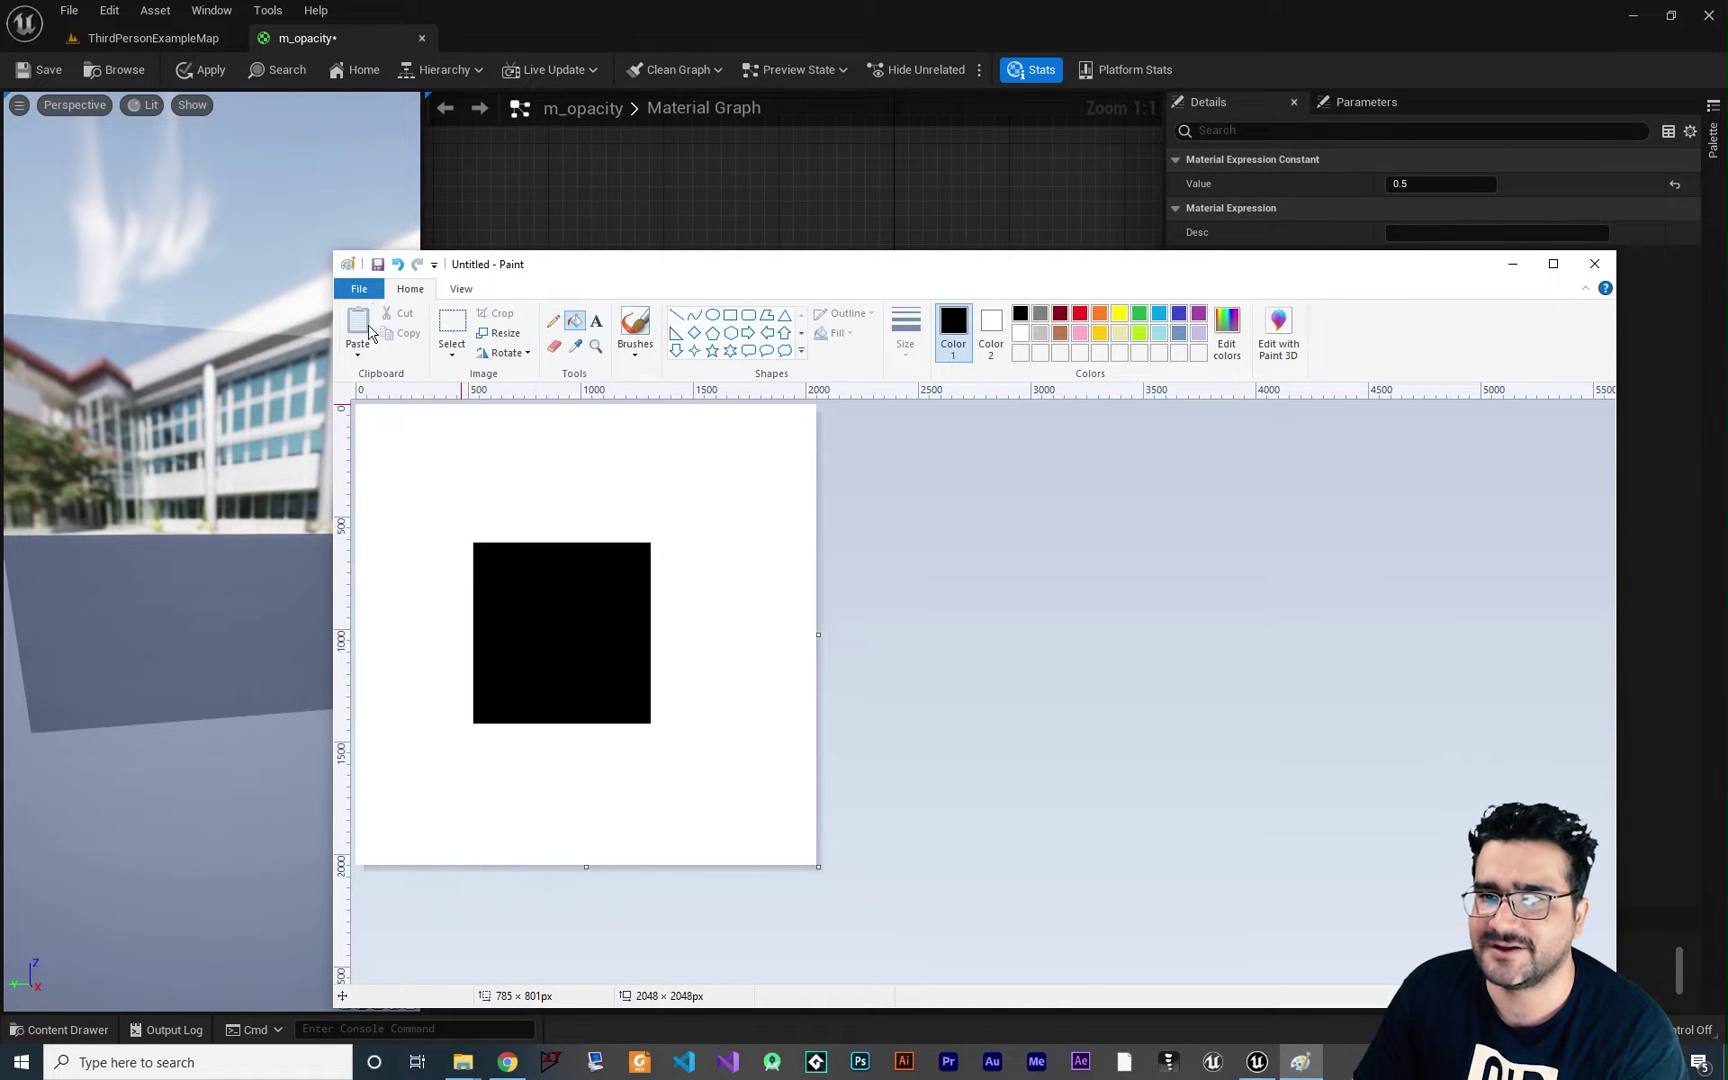
Step: Save the picture to the Desktop as the PNG file Untitled.png
click(358, 289)
click(395, 436)
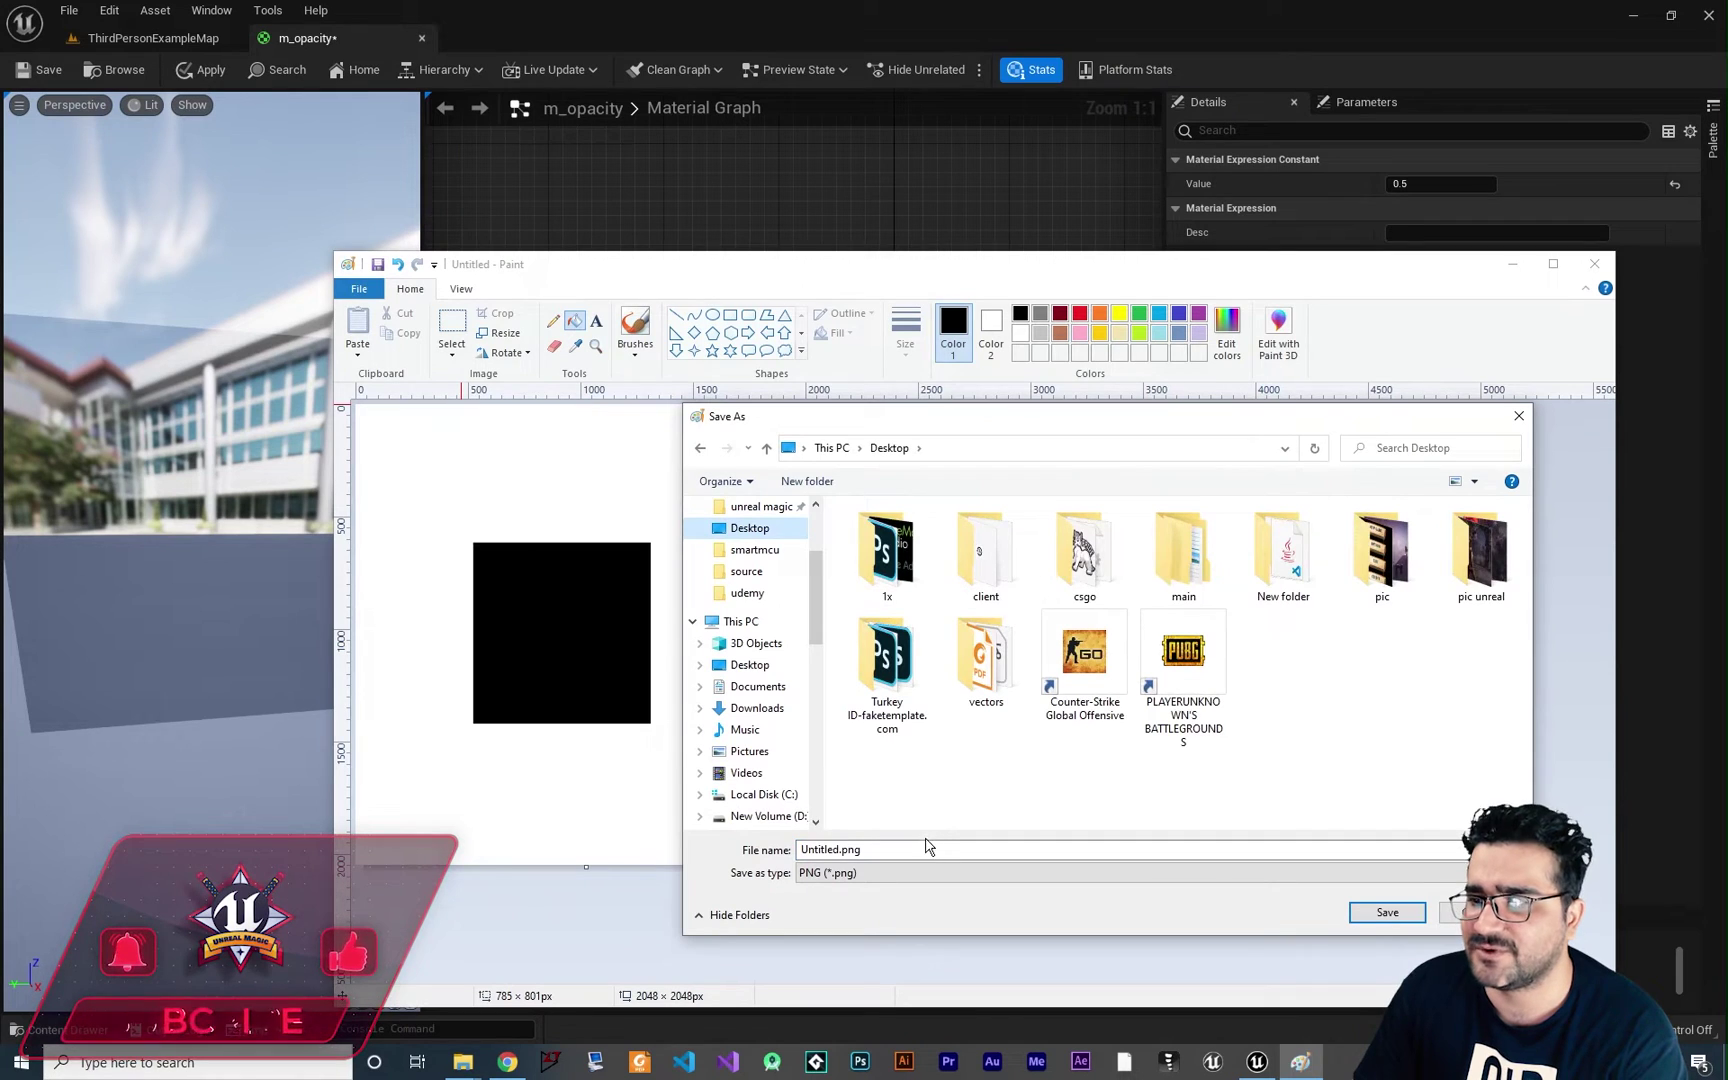
click(1387, 912)
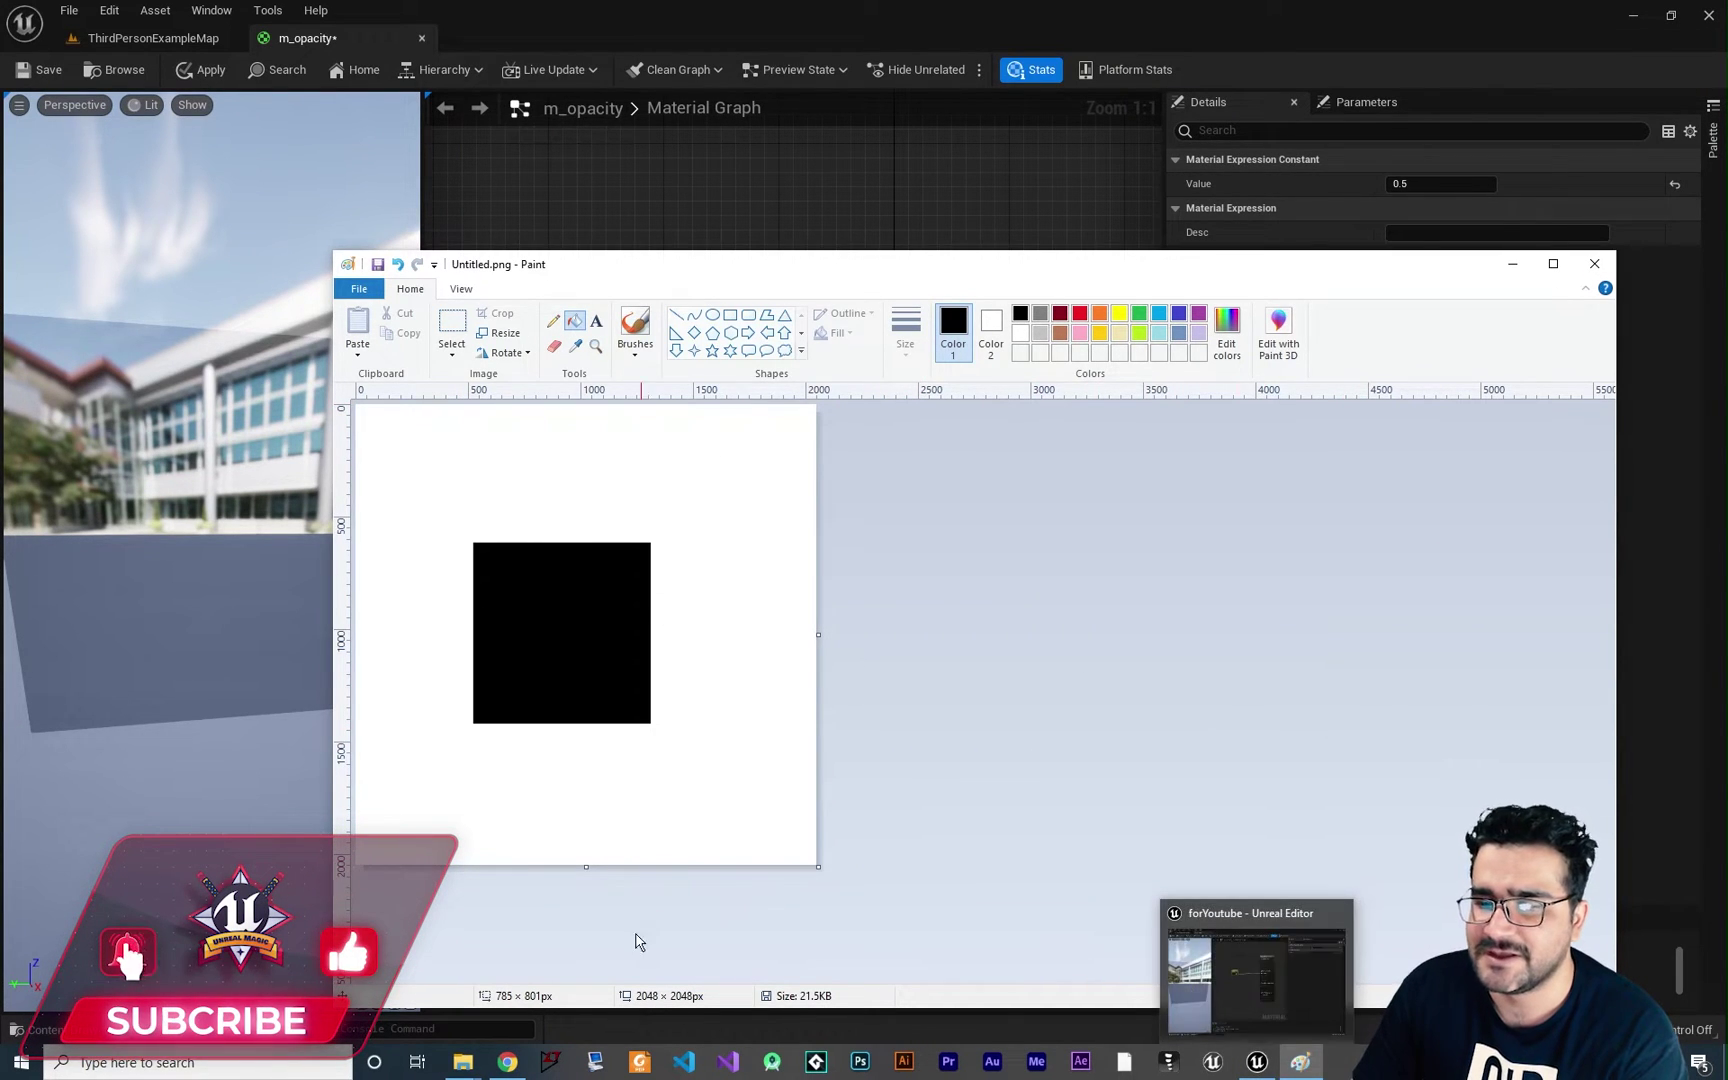
Step: Switch back to Unreal Editor and import Untitled.png from the Desktop into the materials folder
click(1257, 1062)
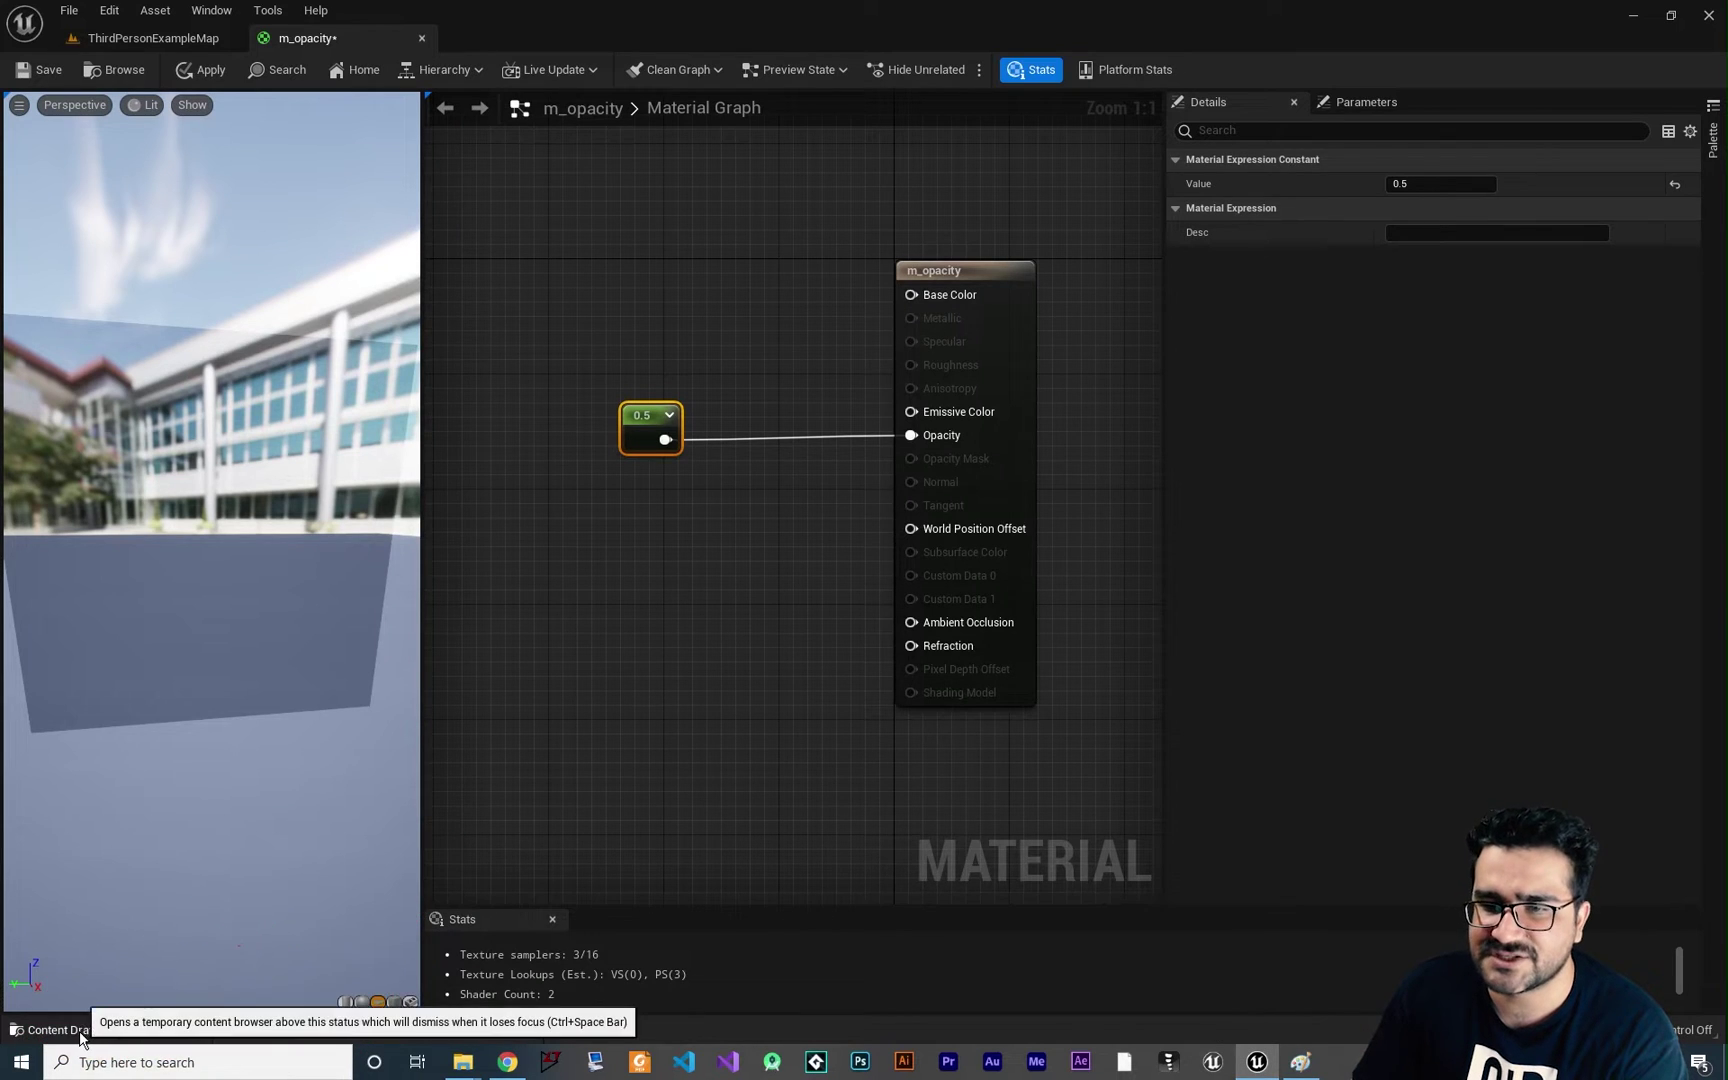
click(58, 1029)
right_click(771, 926)
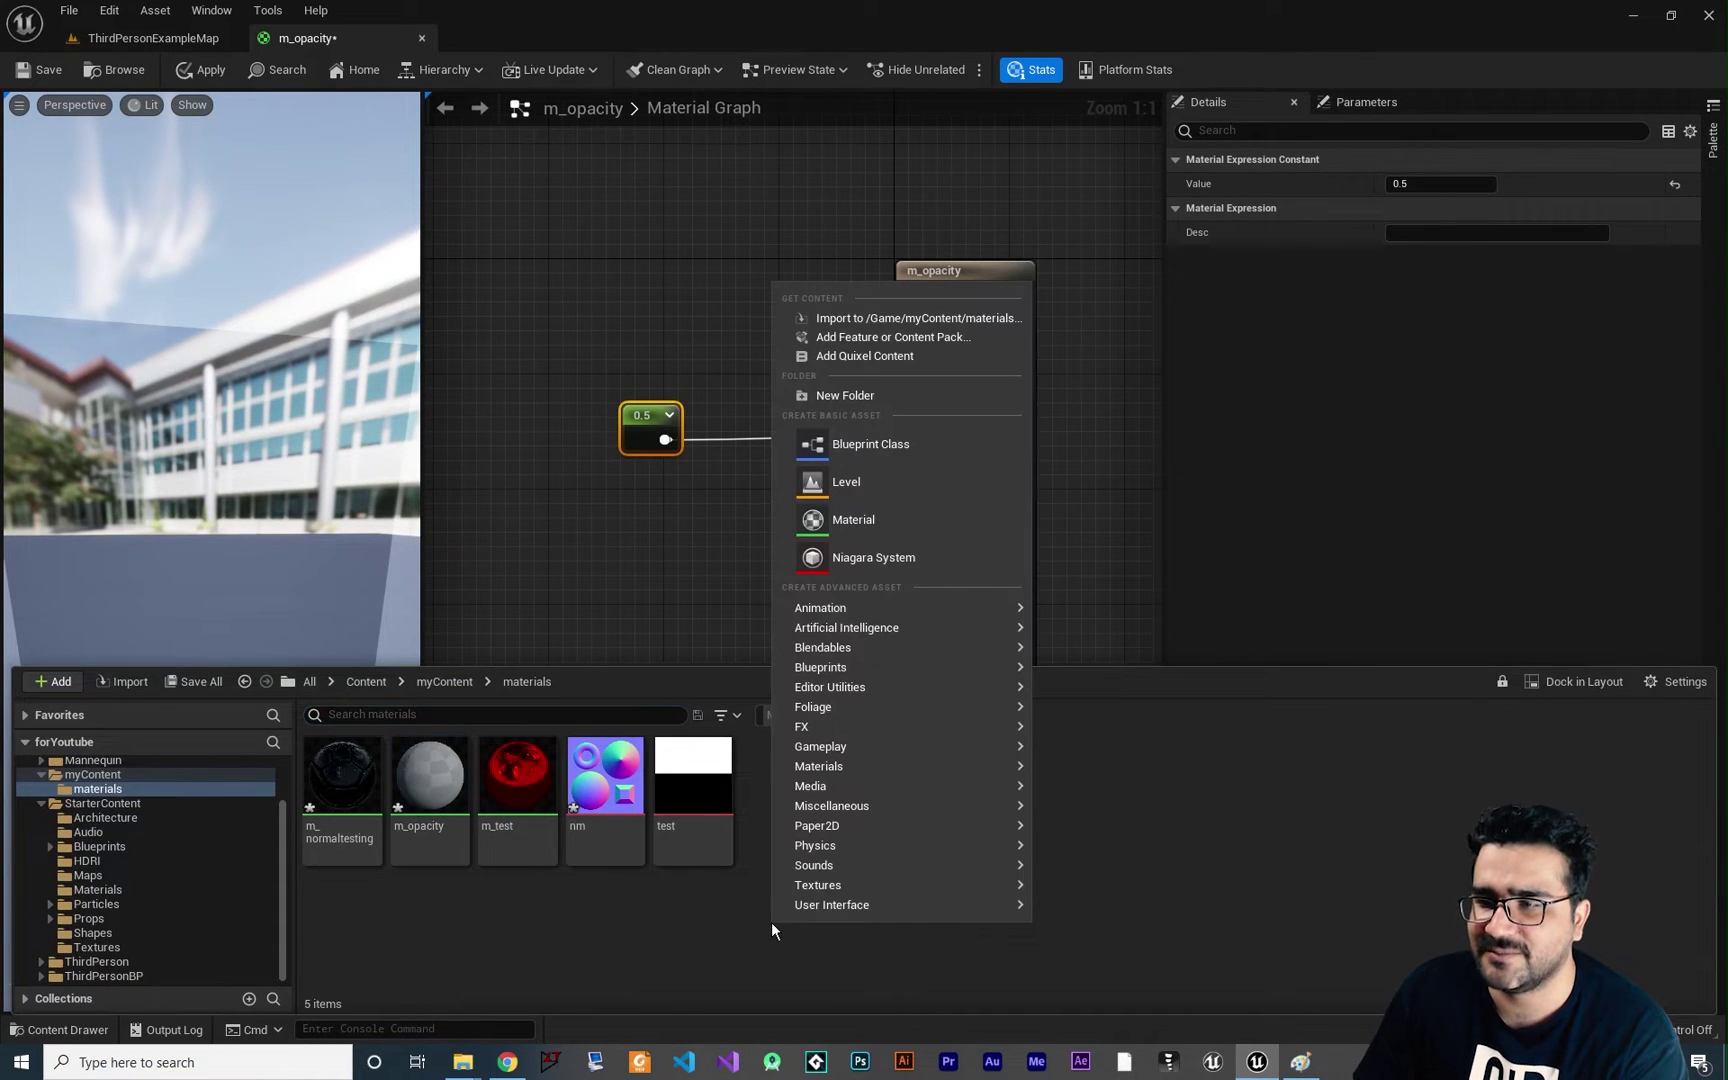
click(882, 318)
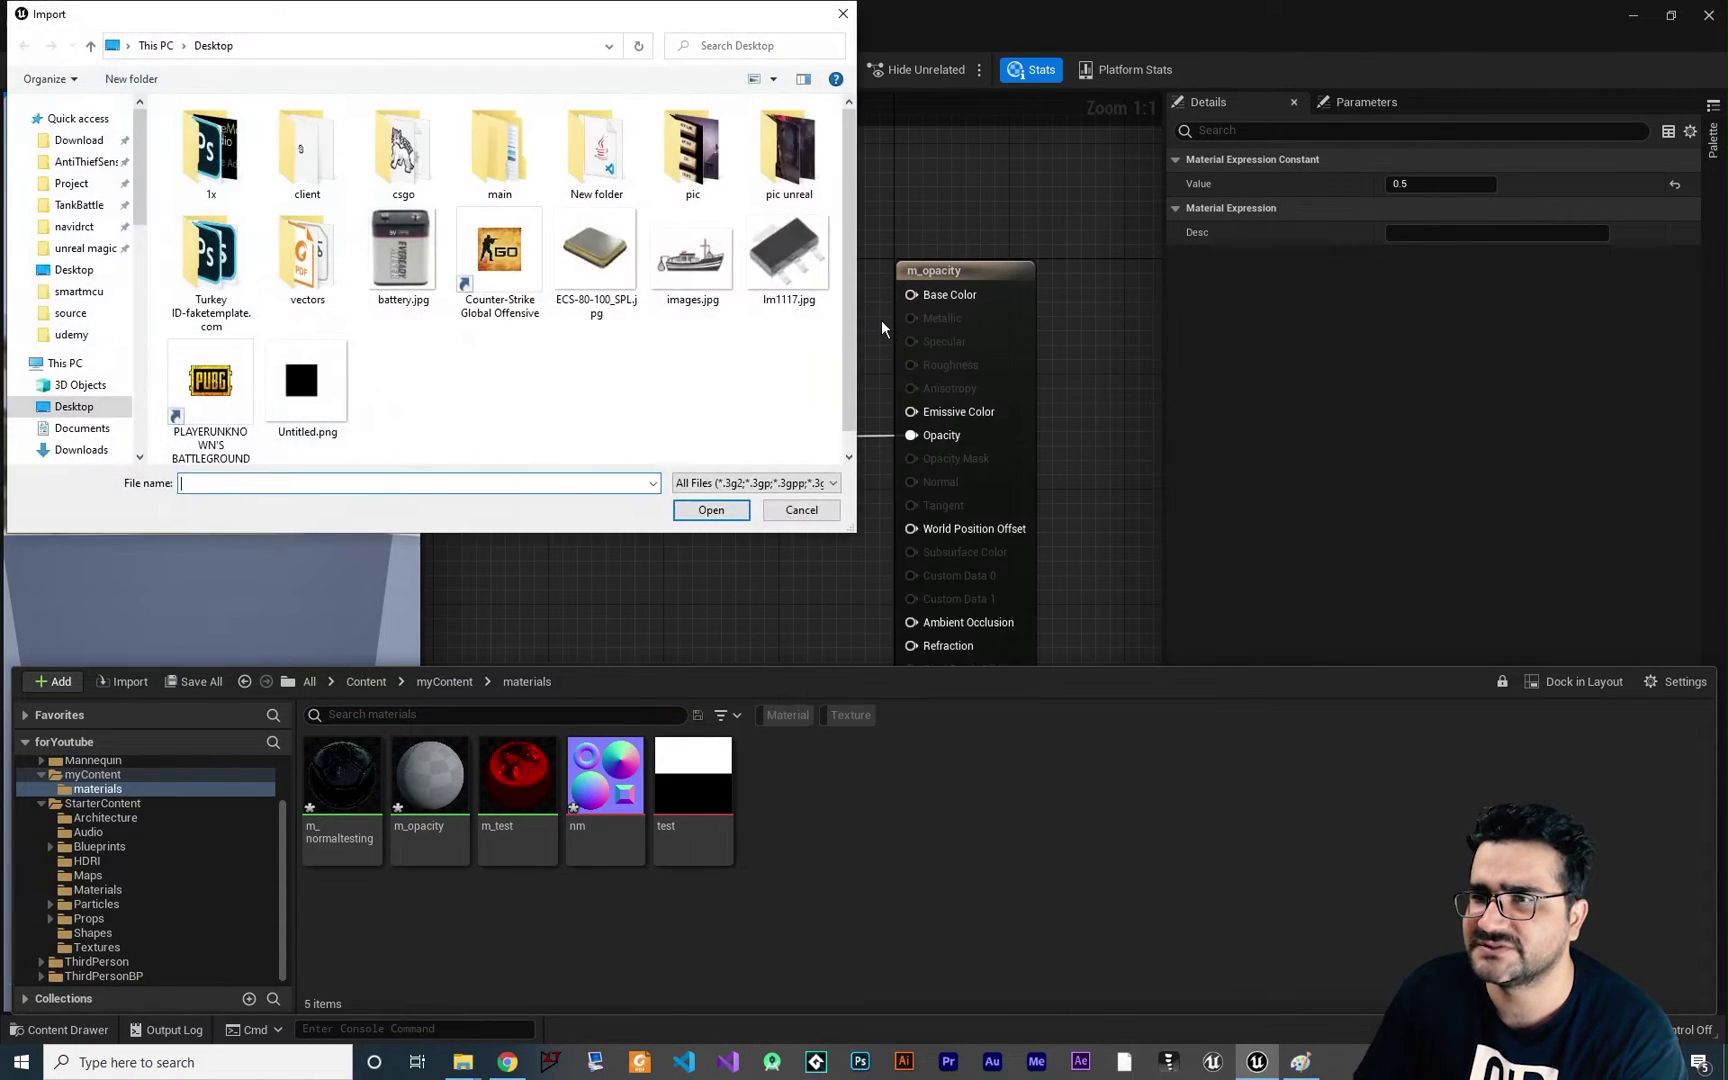
click(330, 388)
click(705, 512)
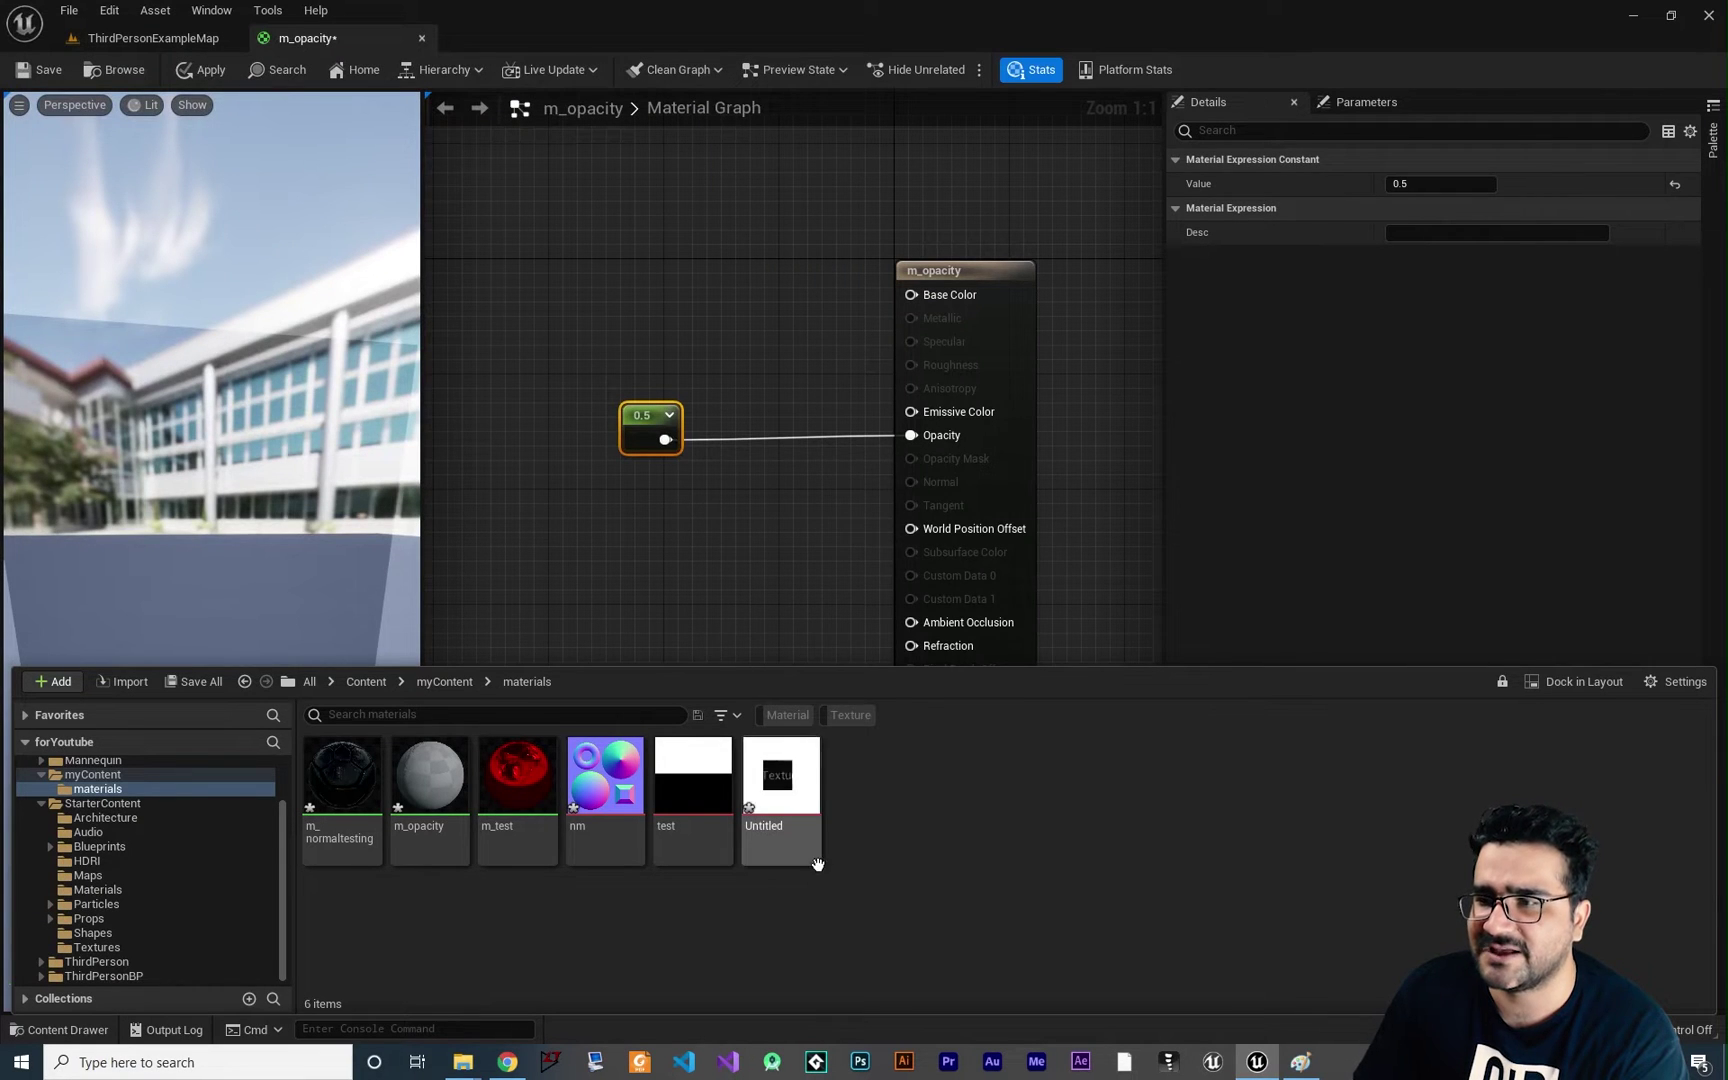
Step: Add the Untitled texture to the graph as a Texture Sample, connect its RGB output to Opacity and inspect the preview
drag(781, 793, 783, 485)
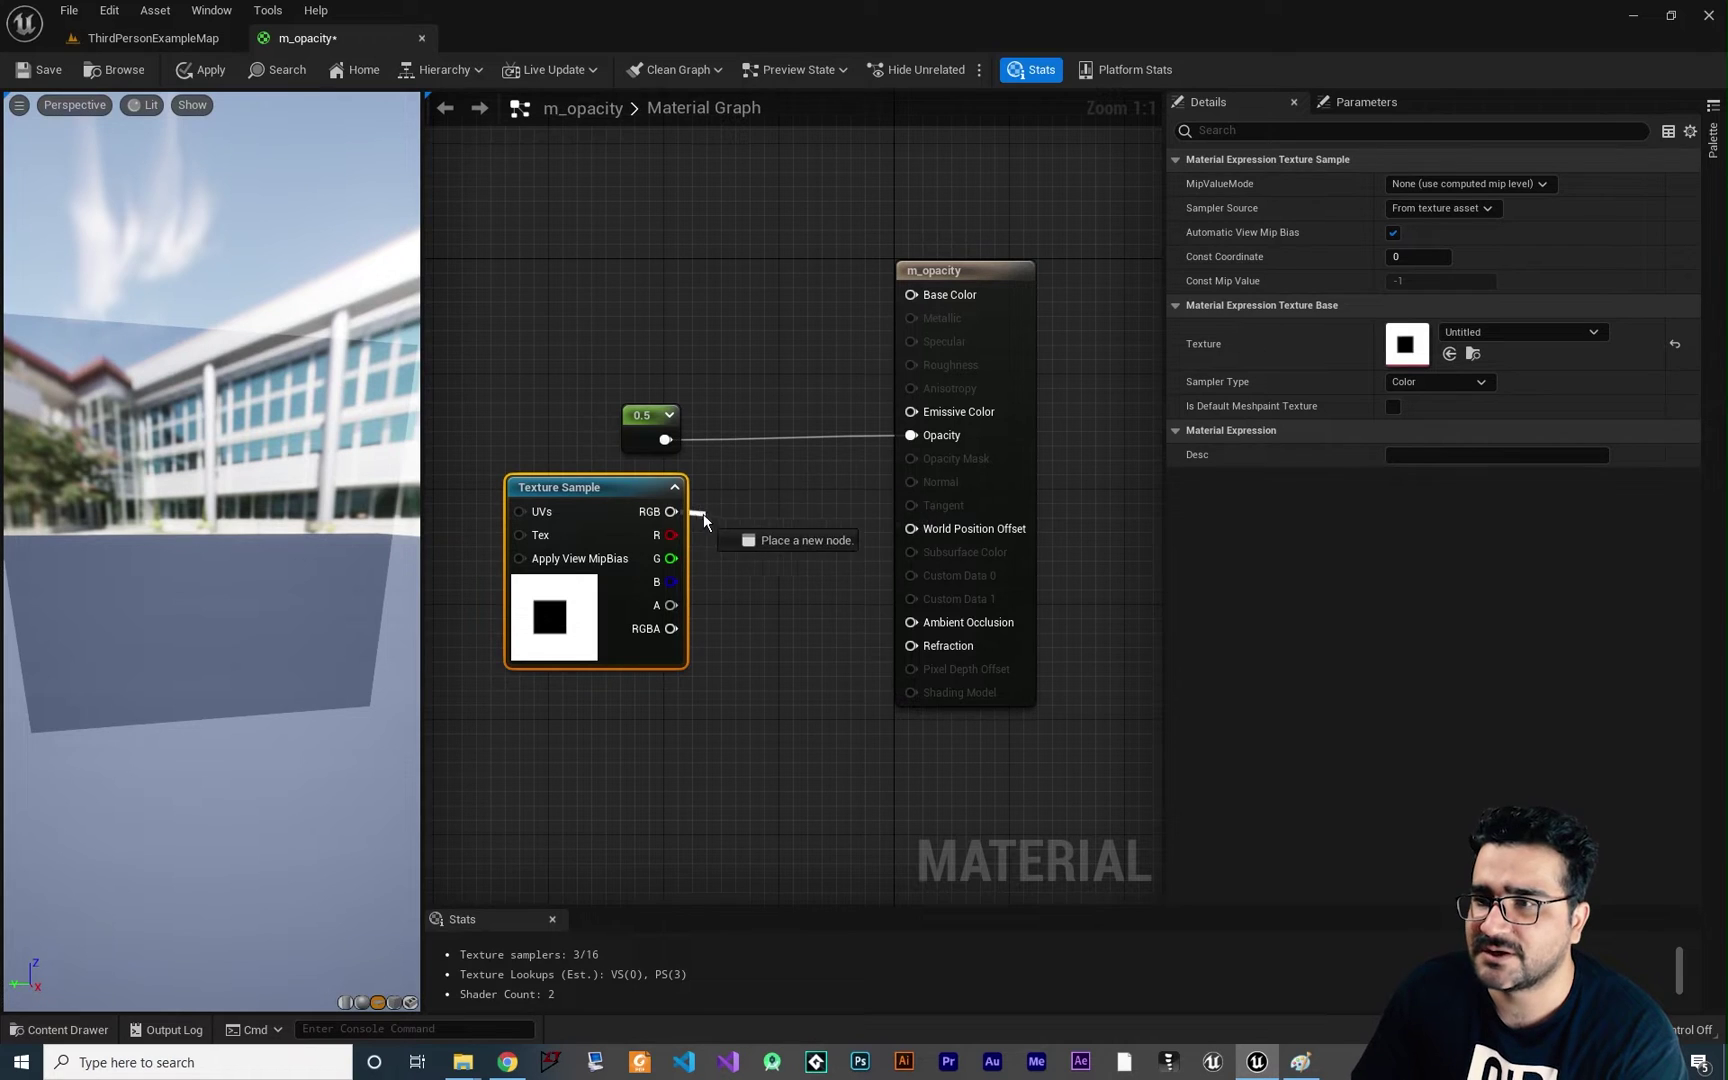
drag(689, 519, 900, 437)
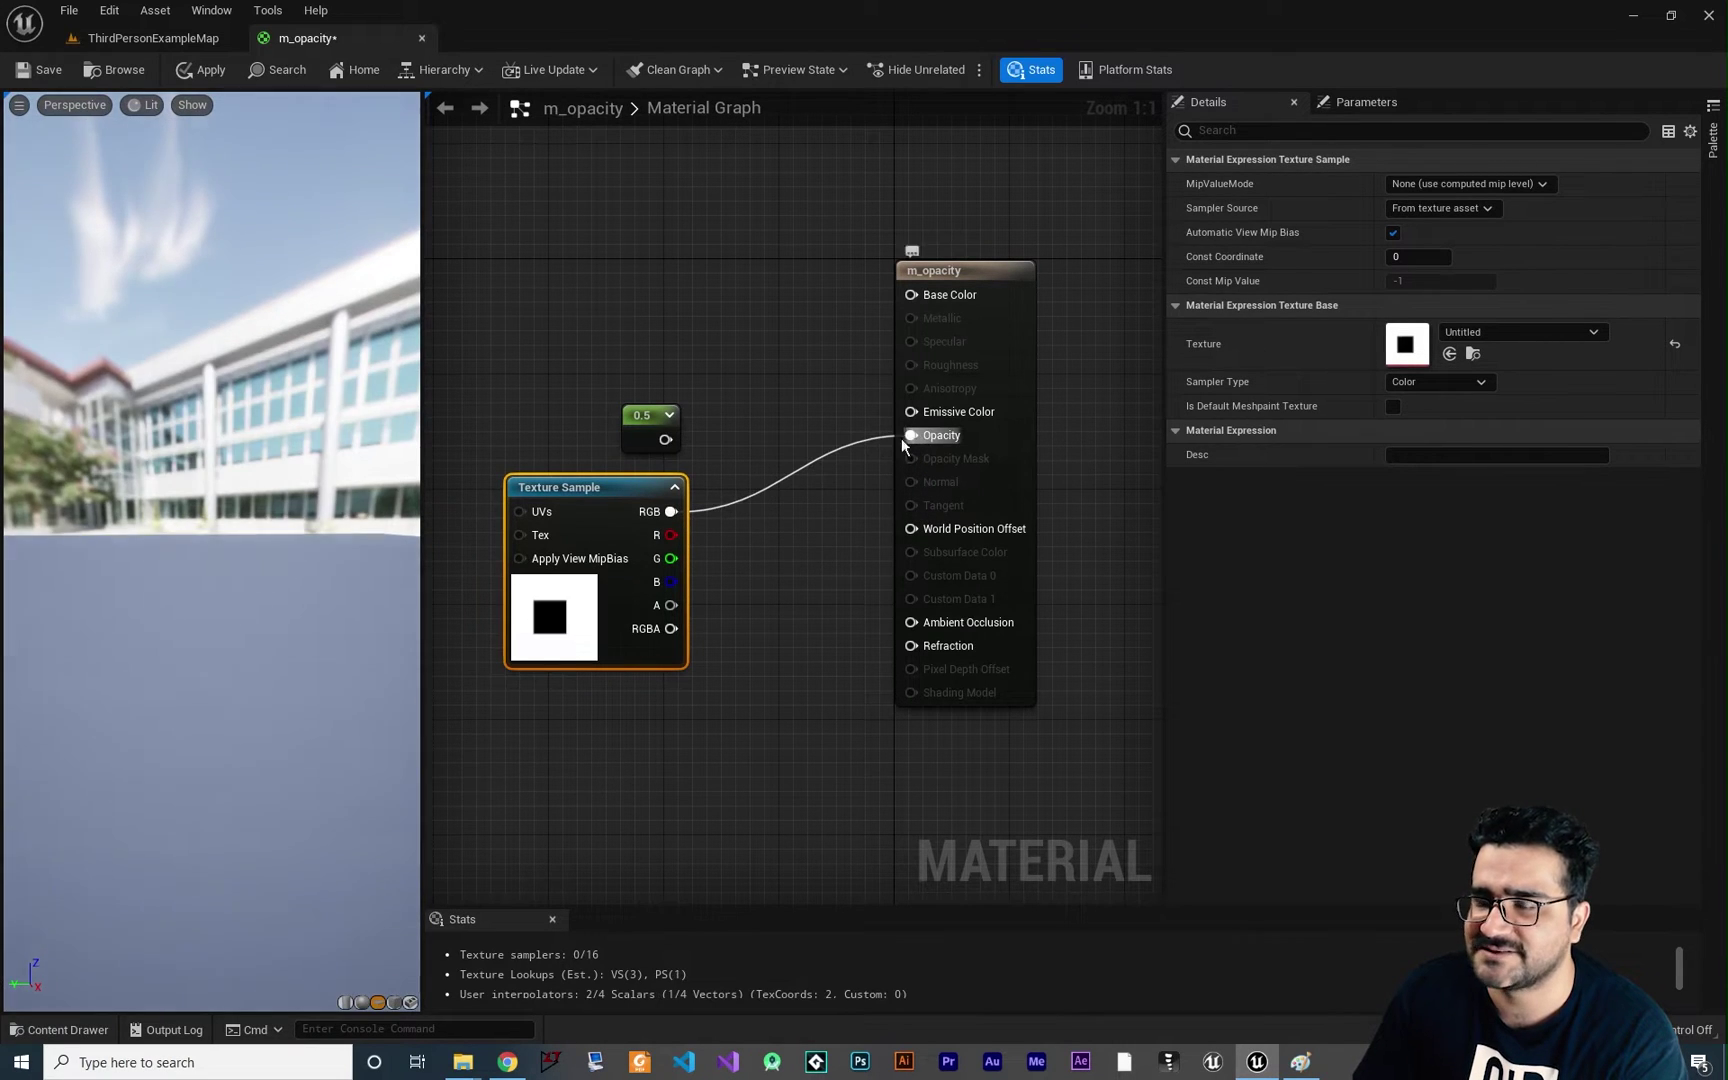
drag(221, 562, 275, 545)
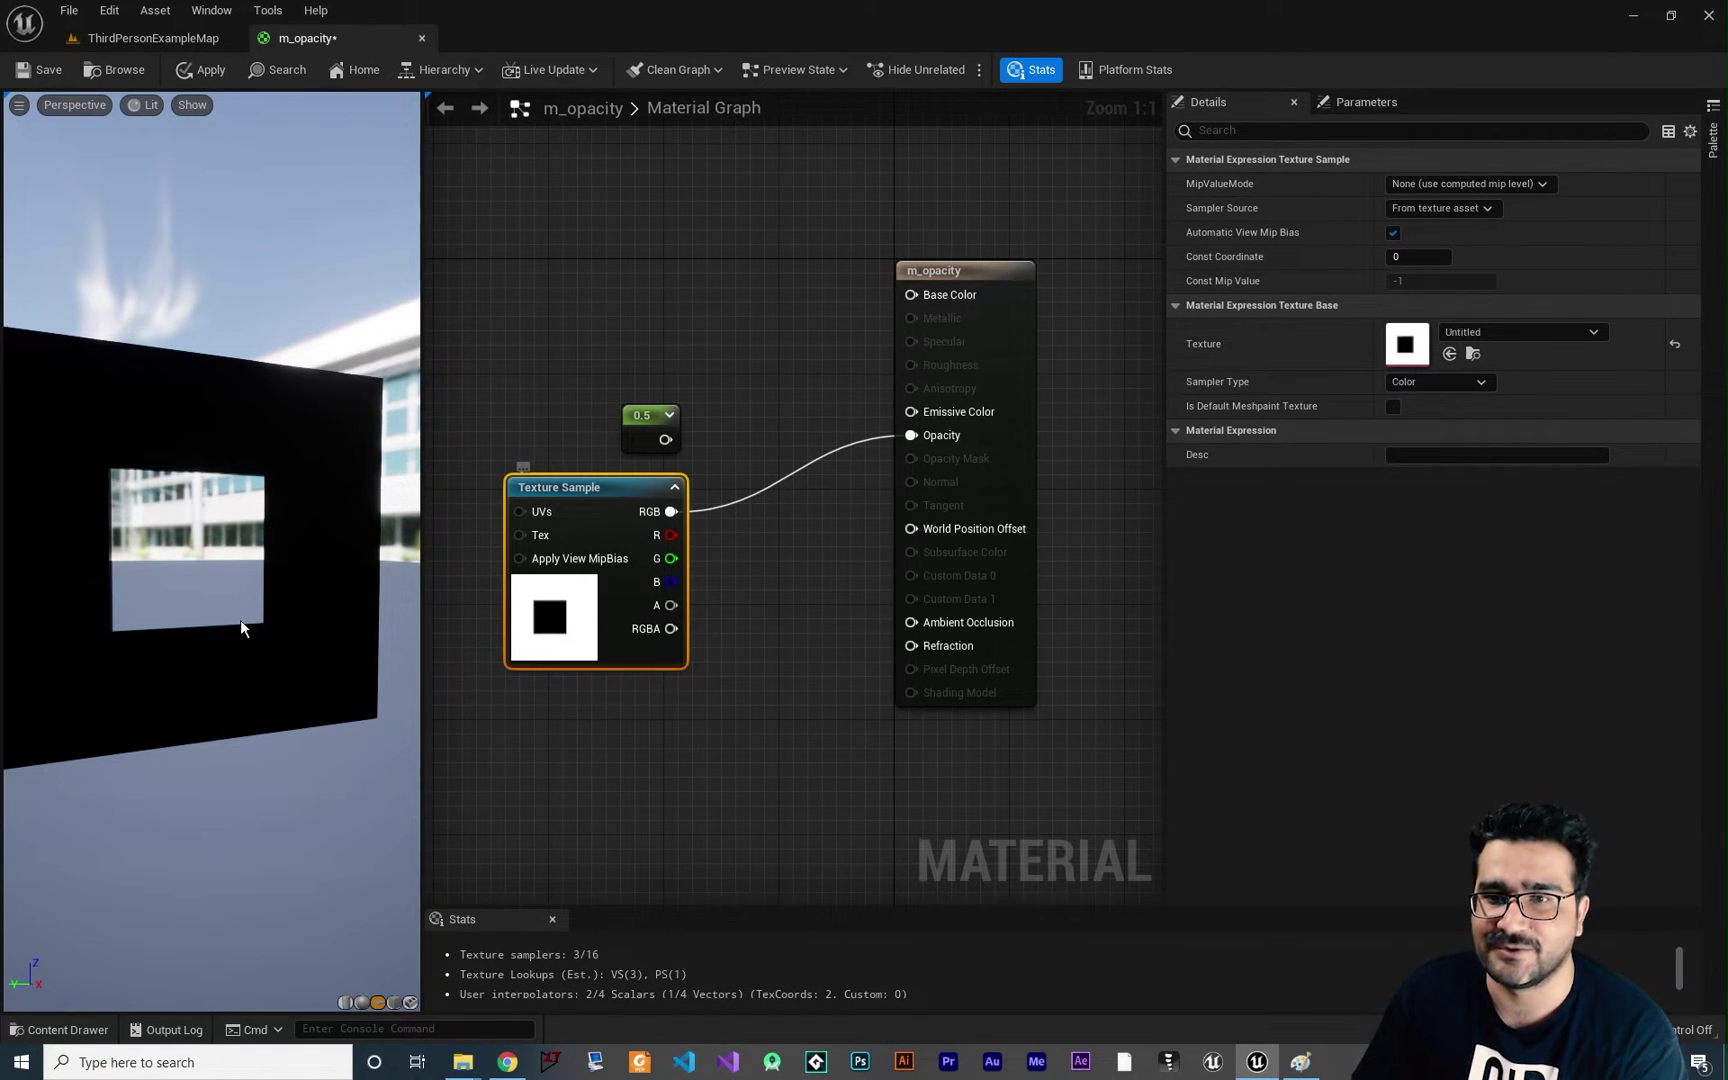
drag(240, 620, 262, 530)
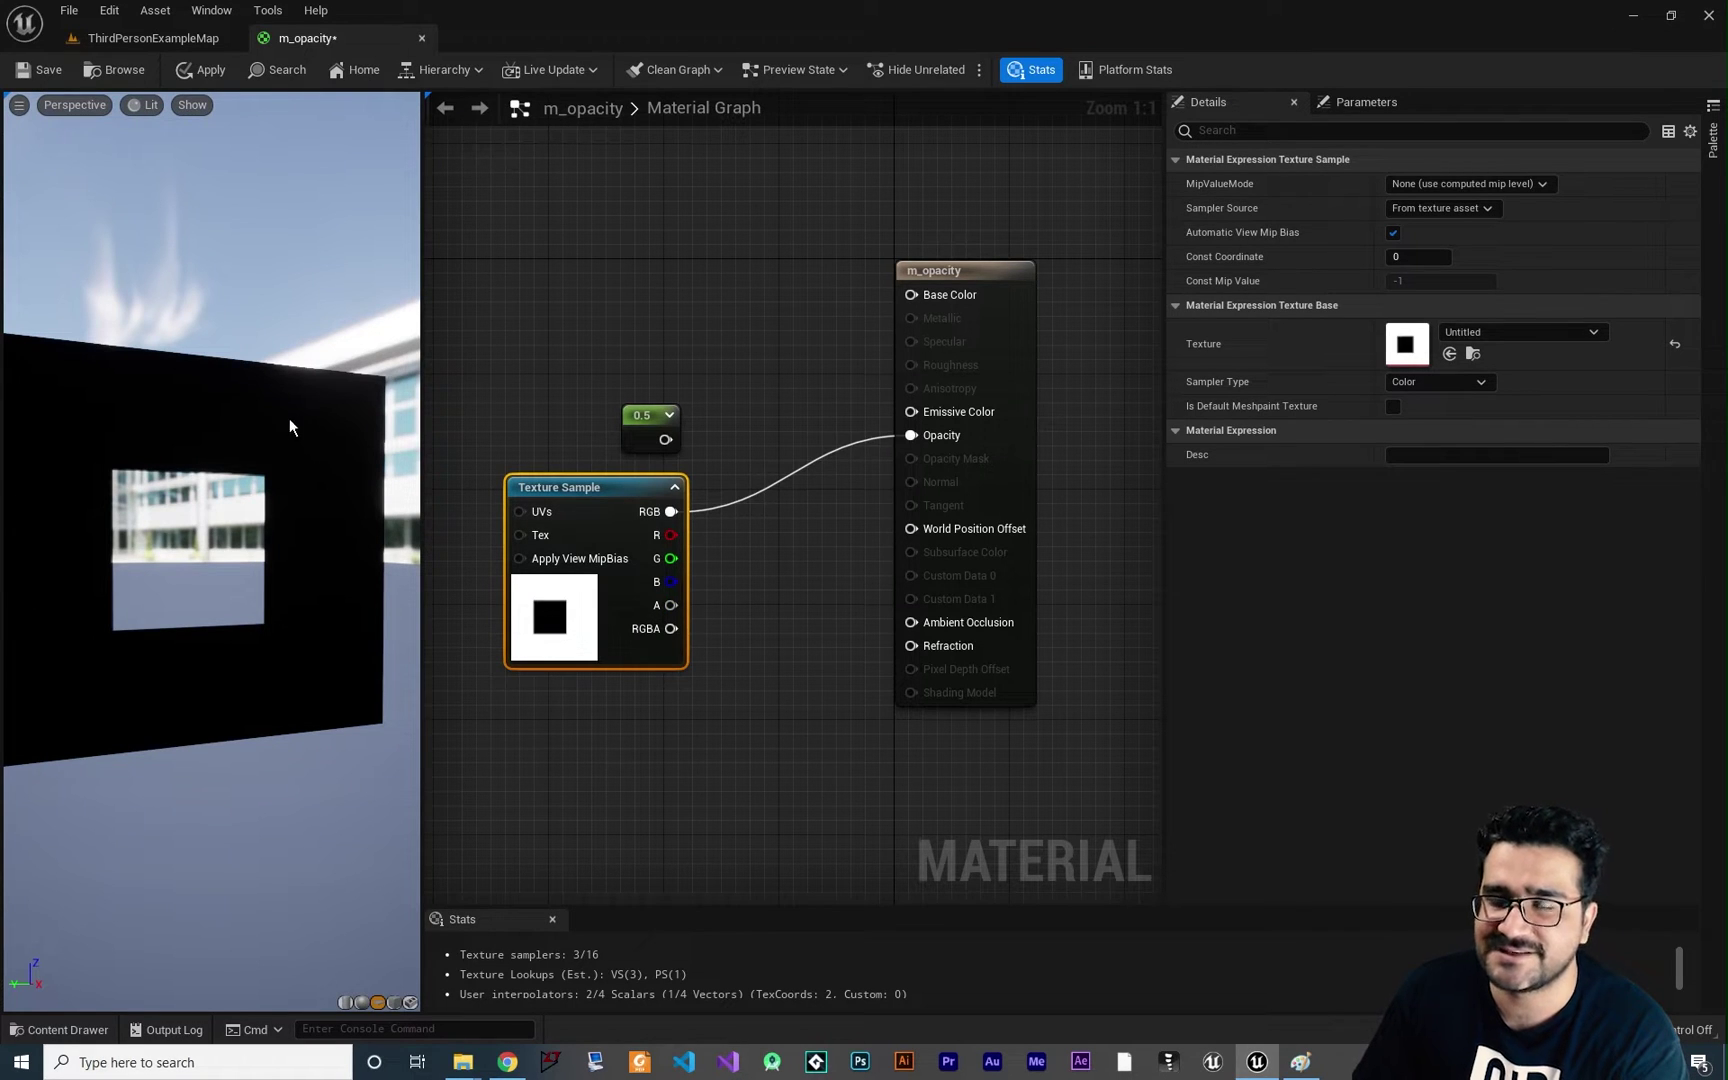
Step: Delete the Texture Sample node from the graph and check the plane in the preview
drag(633, 420, 590, 406)
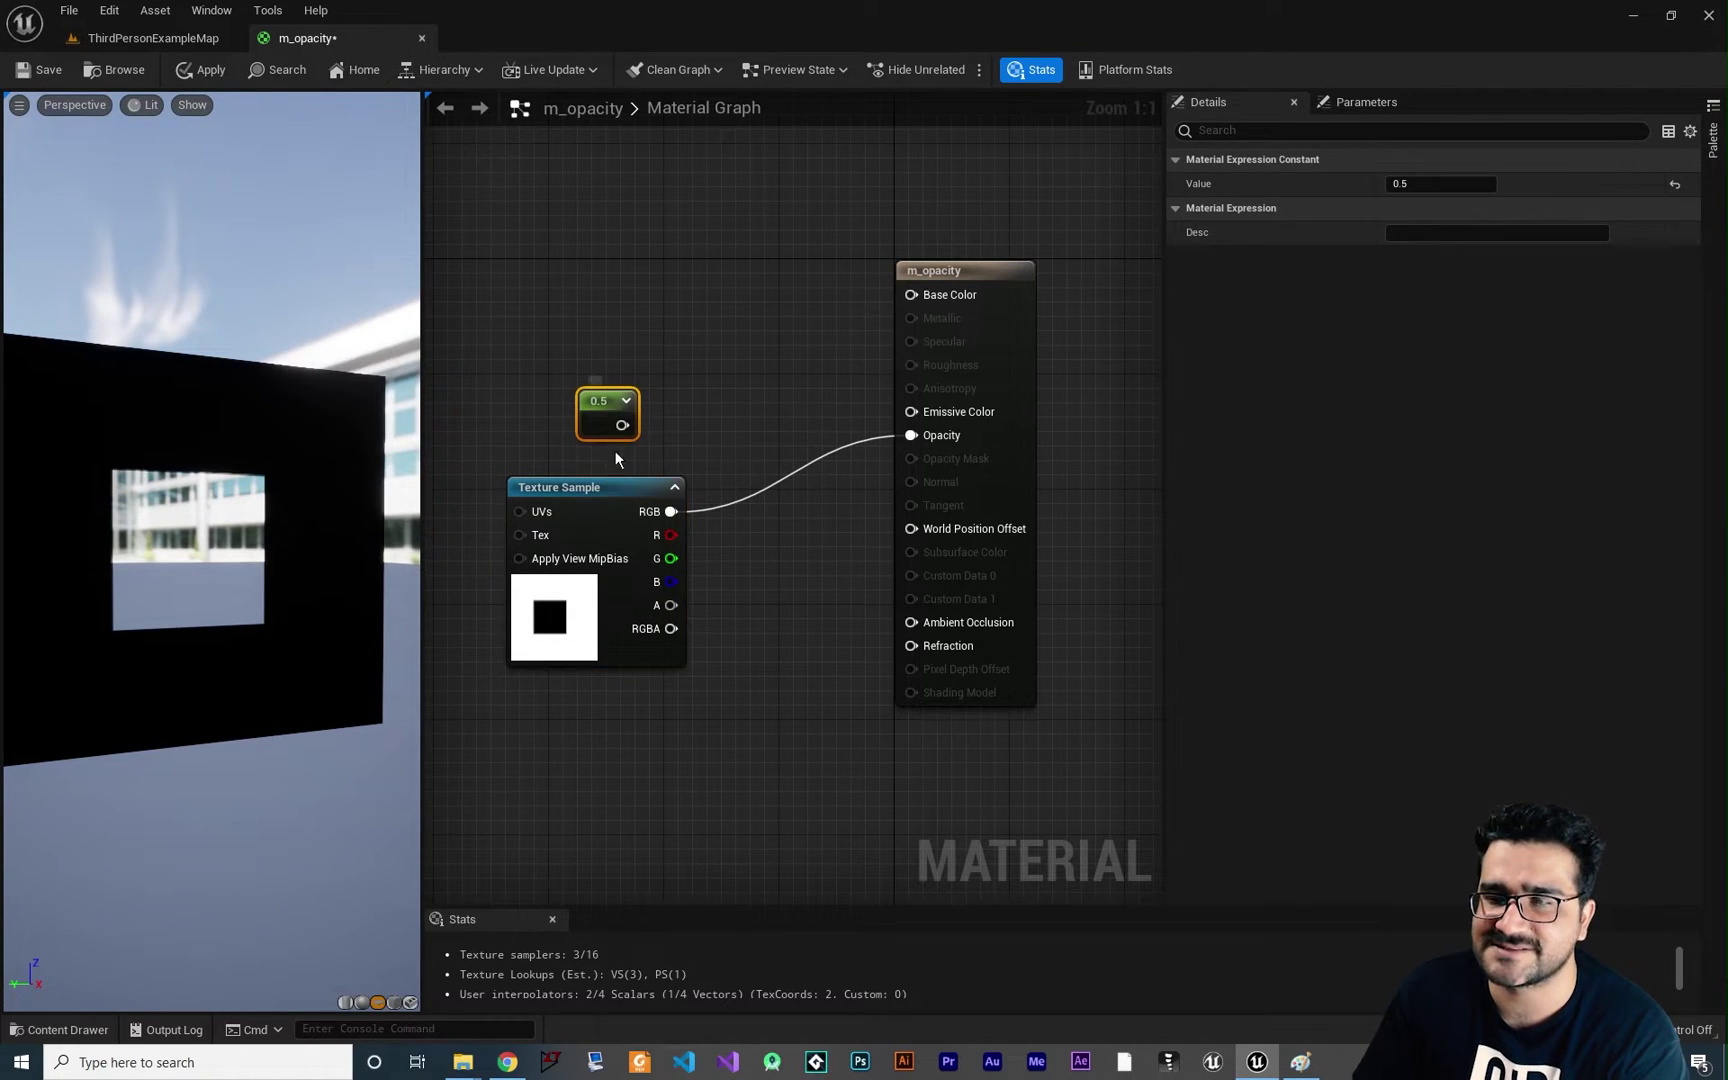
drag(612, 490, 626, 461)
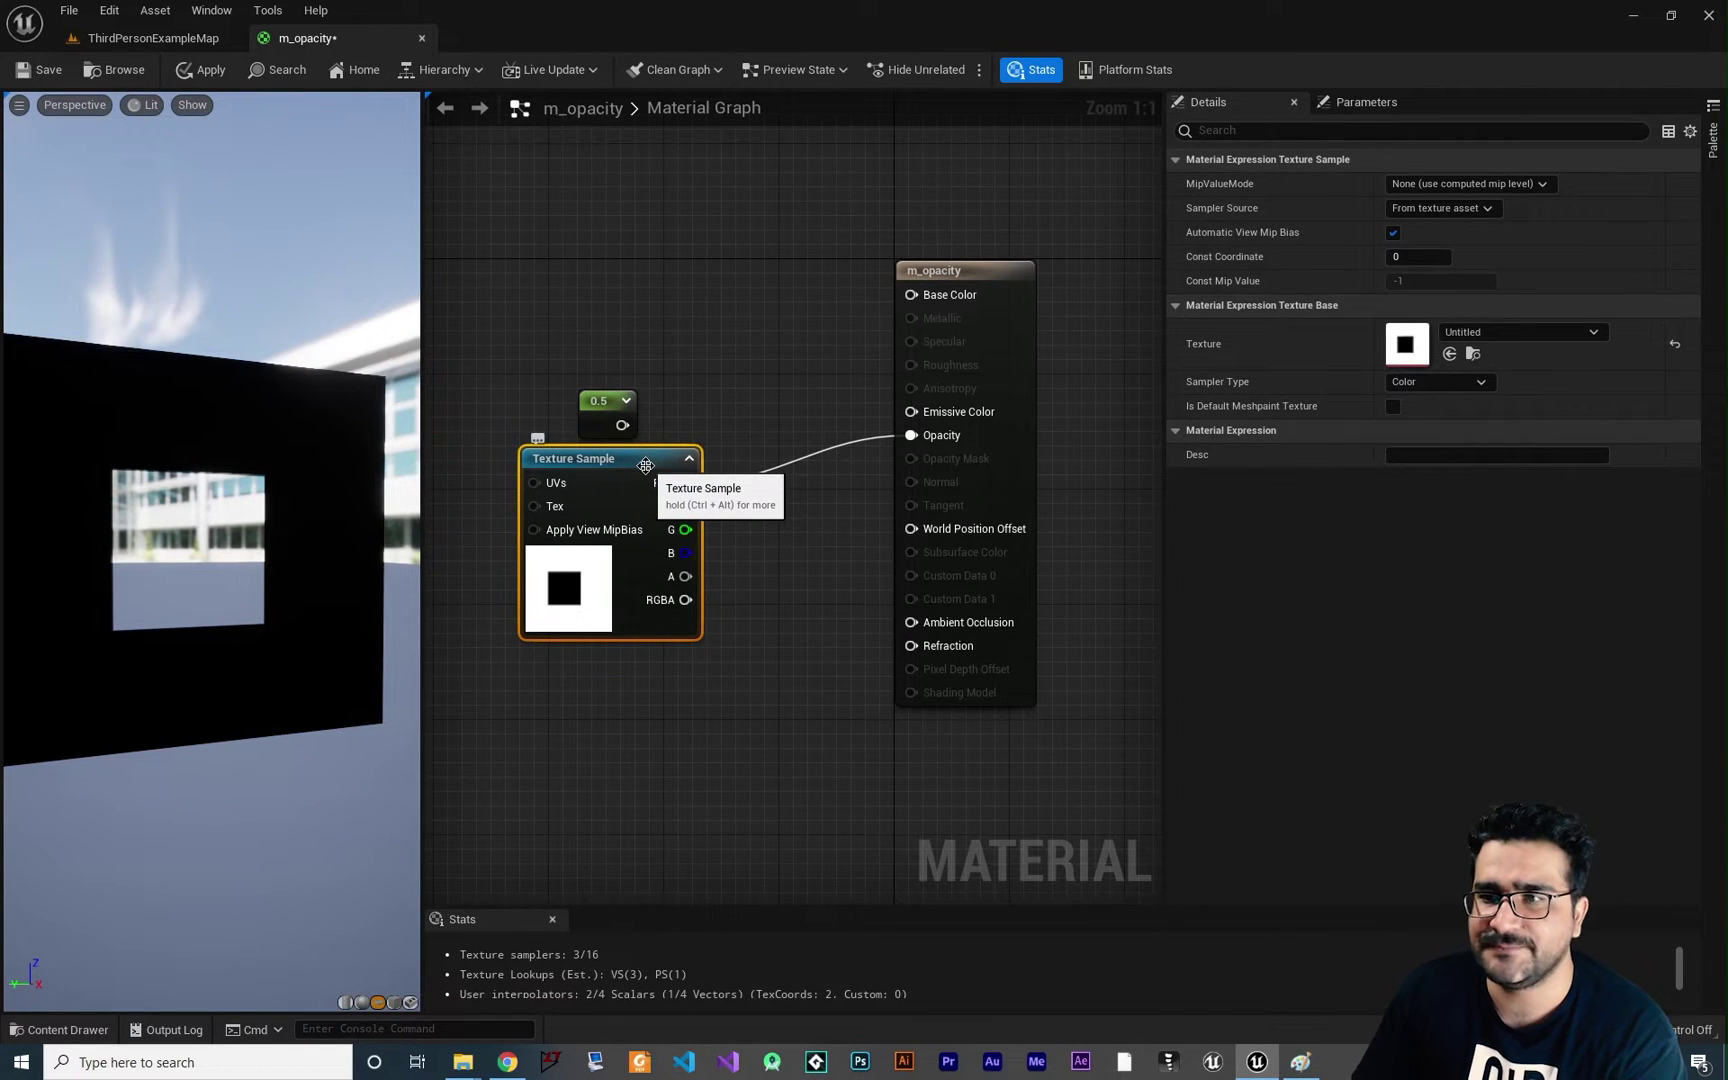
key(Delete)
right_drag(676, 498, 725, 517)
drag(204, 590, 157, 585)
scroll(203, 587, down, 5)
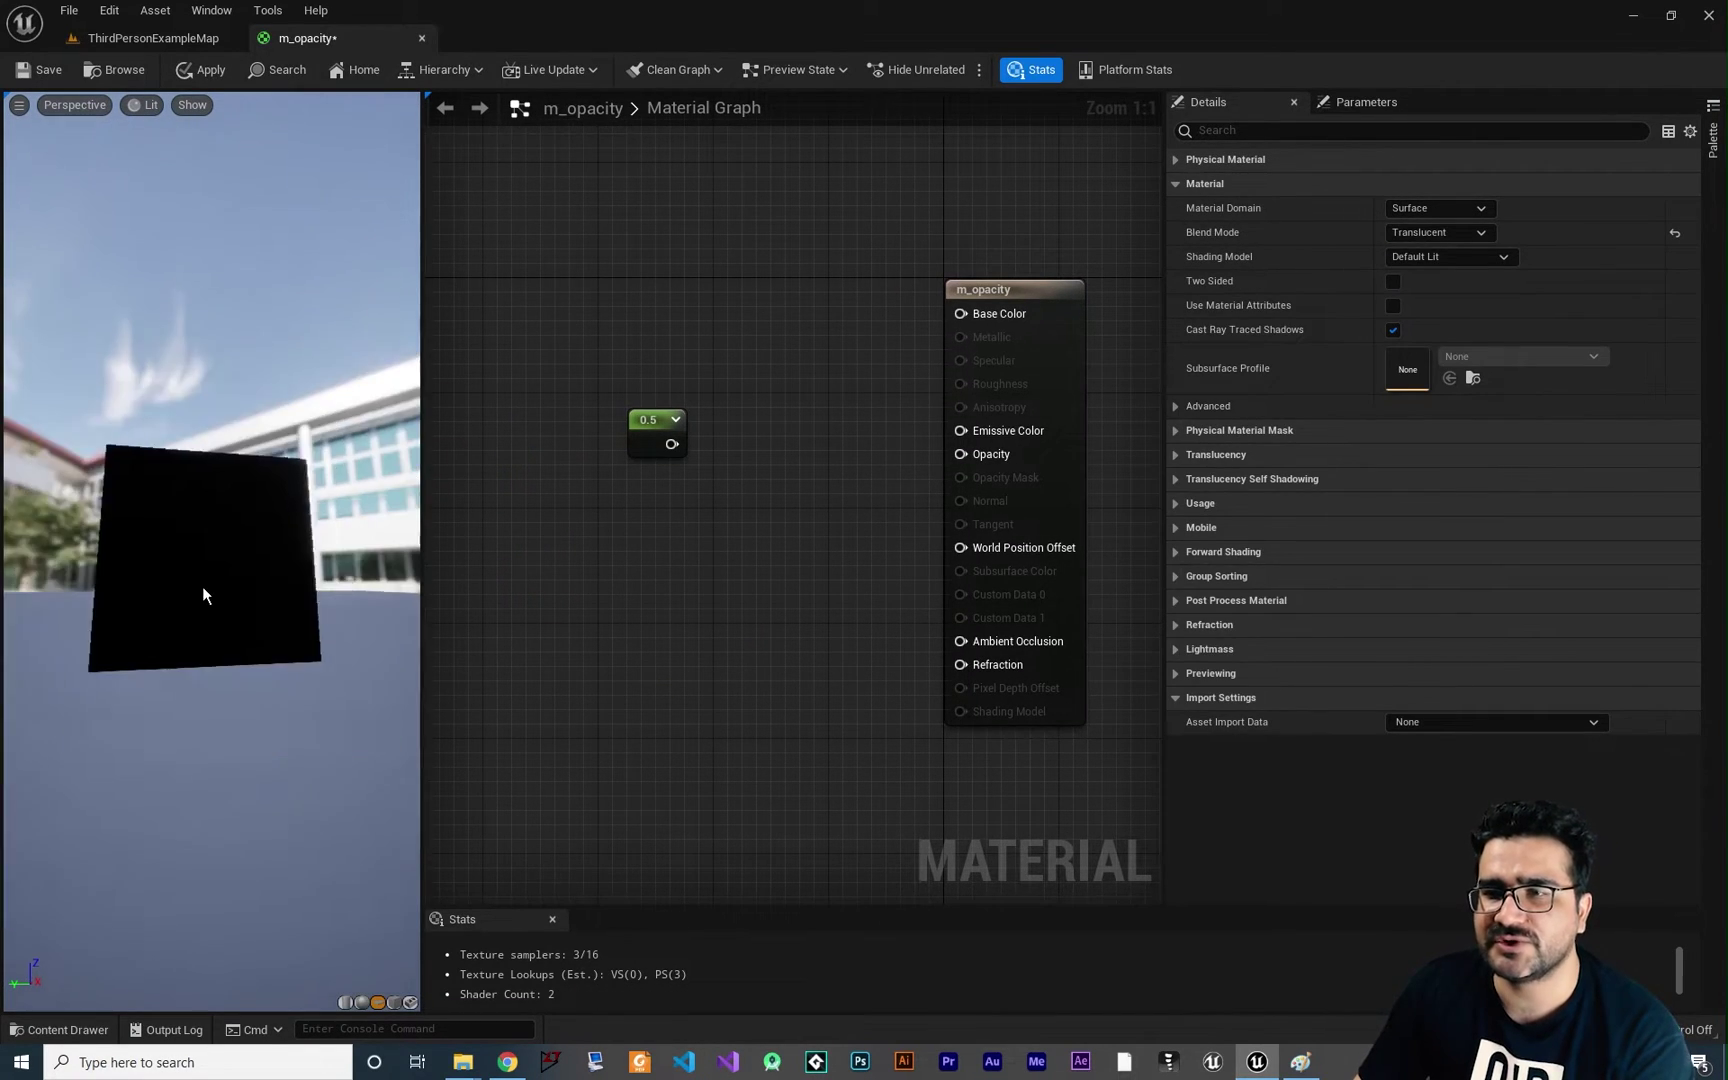
Step: Add the T_Tech_Hex_Tile_M texture from StarterContent's Textures folder to the material graph as a Texture Sample
click(62, 1029)
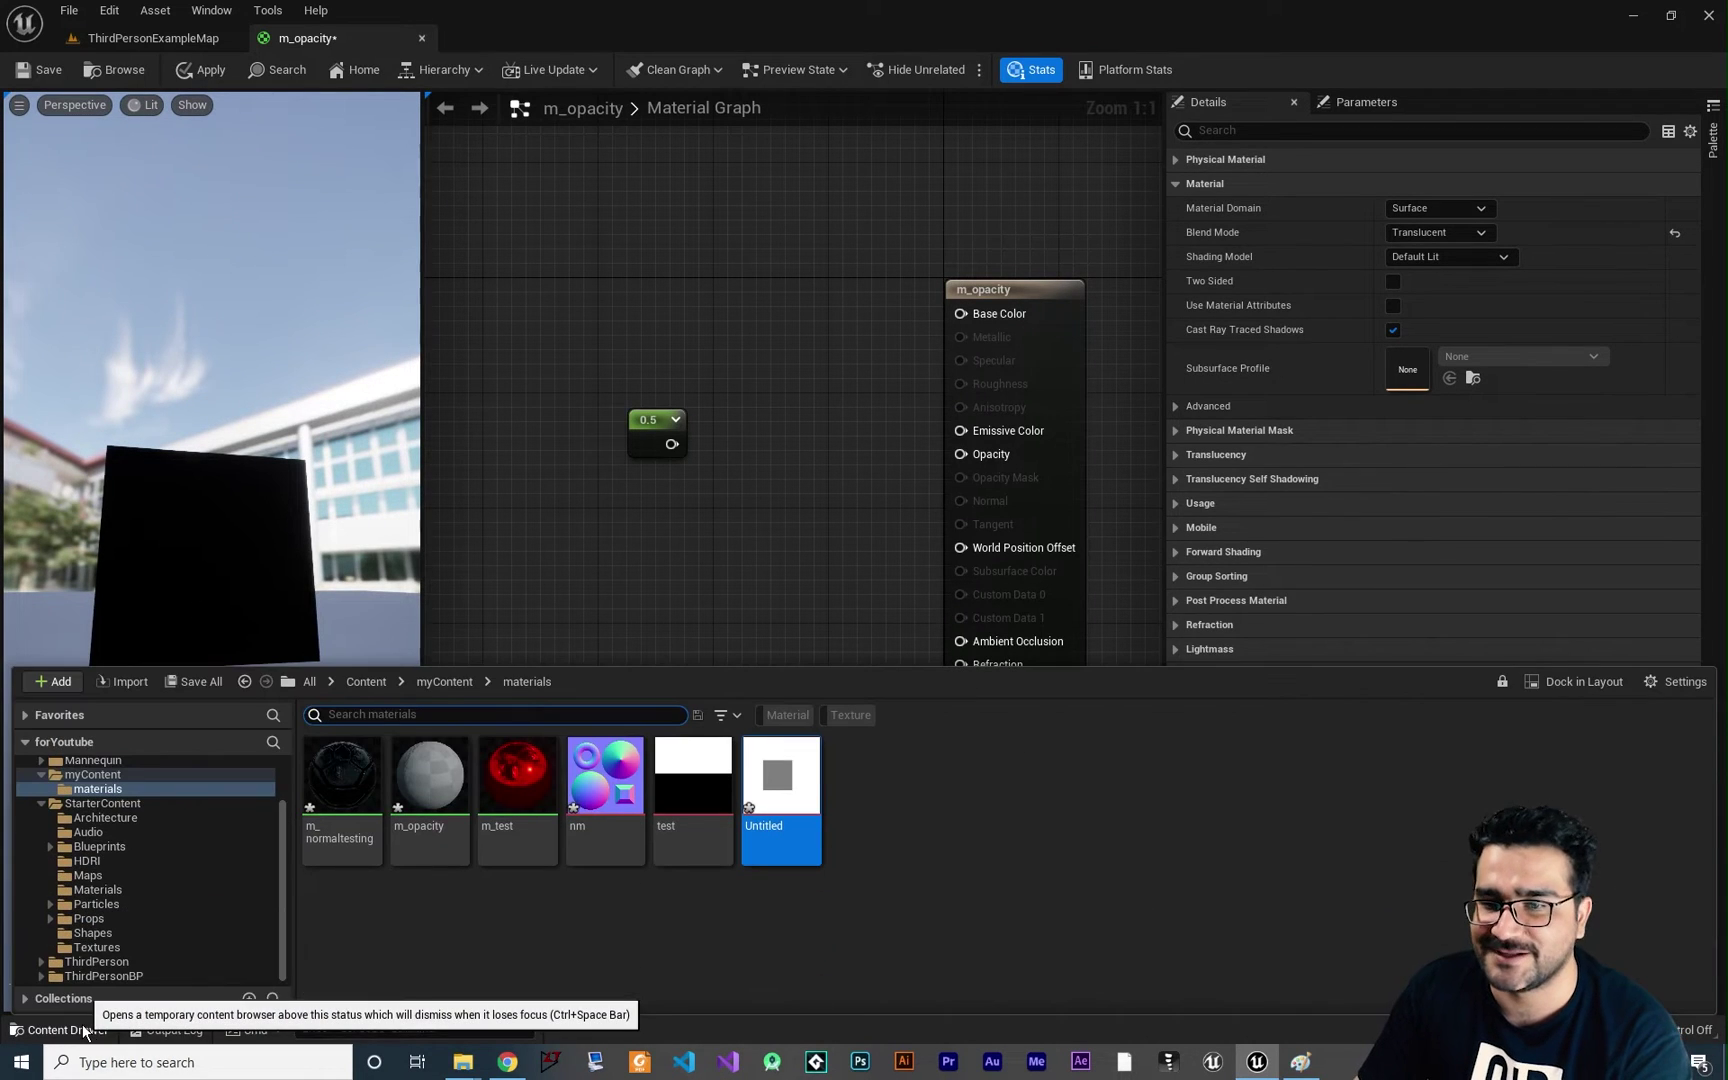
click(93, 947)
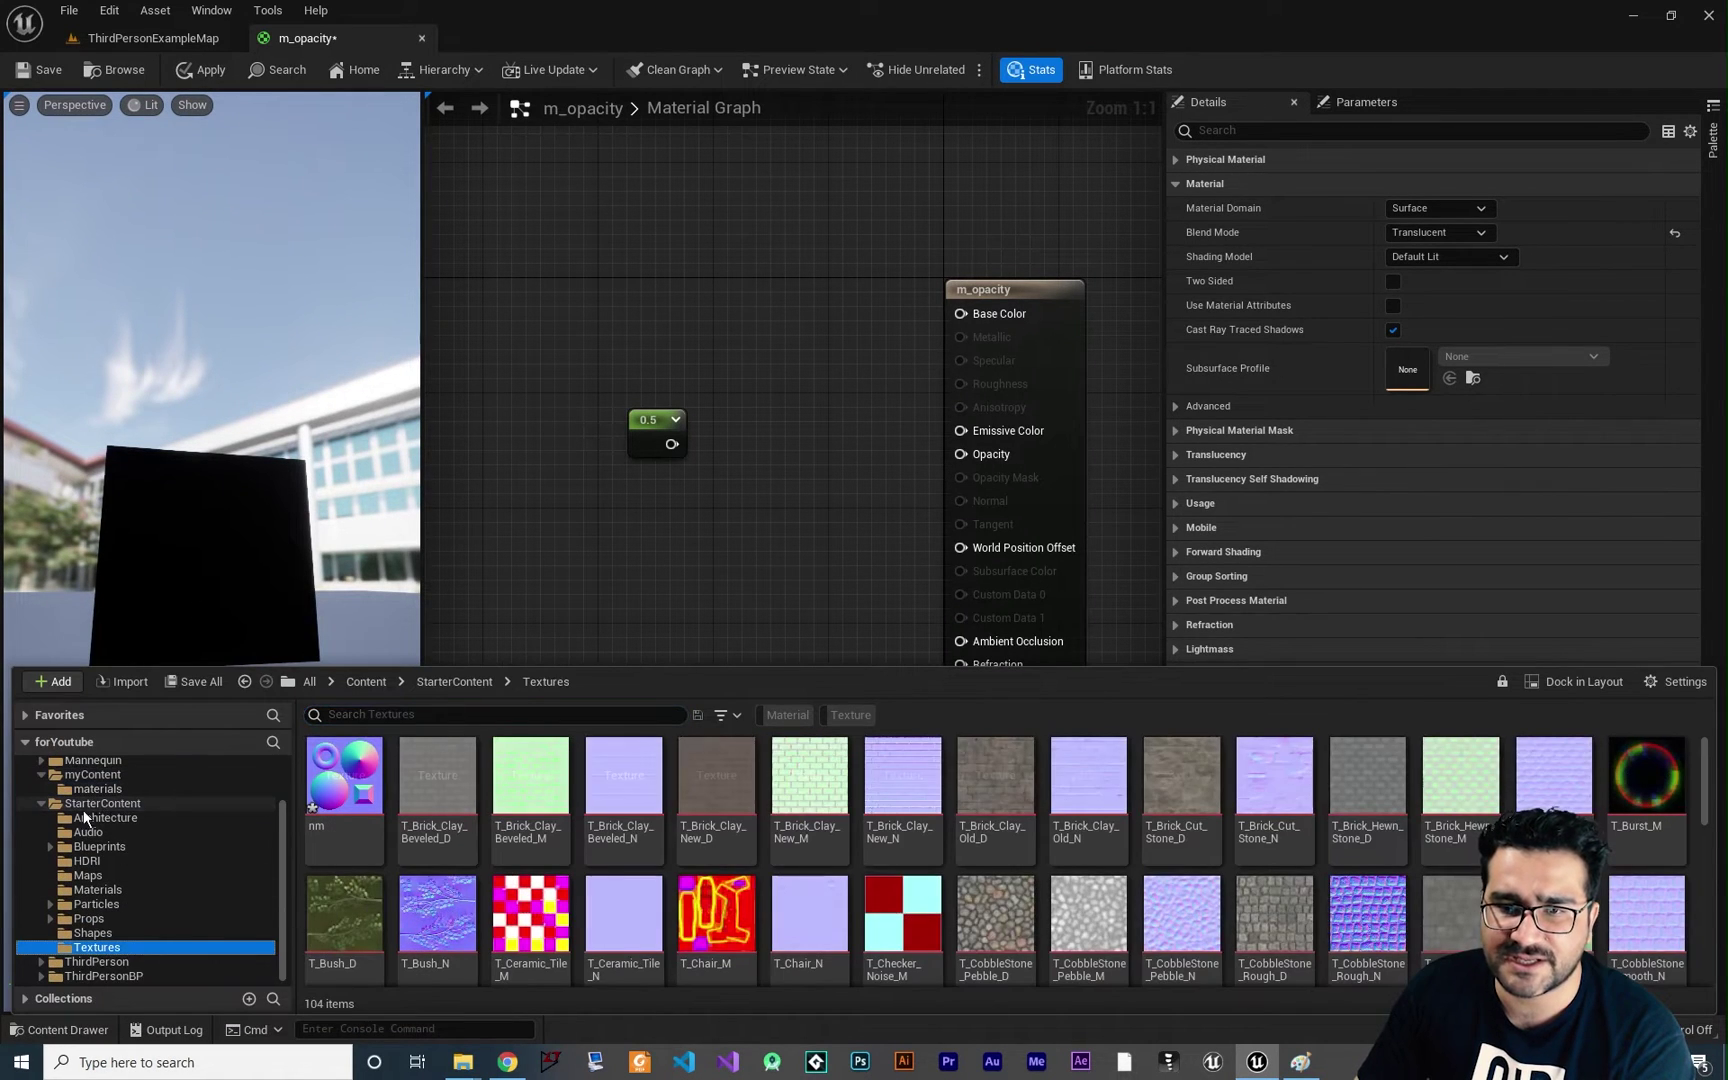
scroll(1665, 848, down, 10)
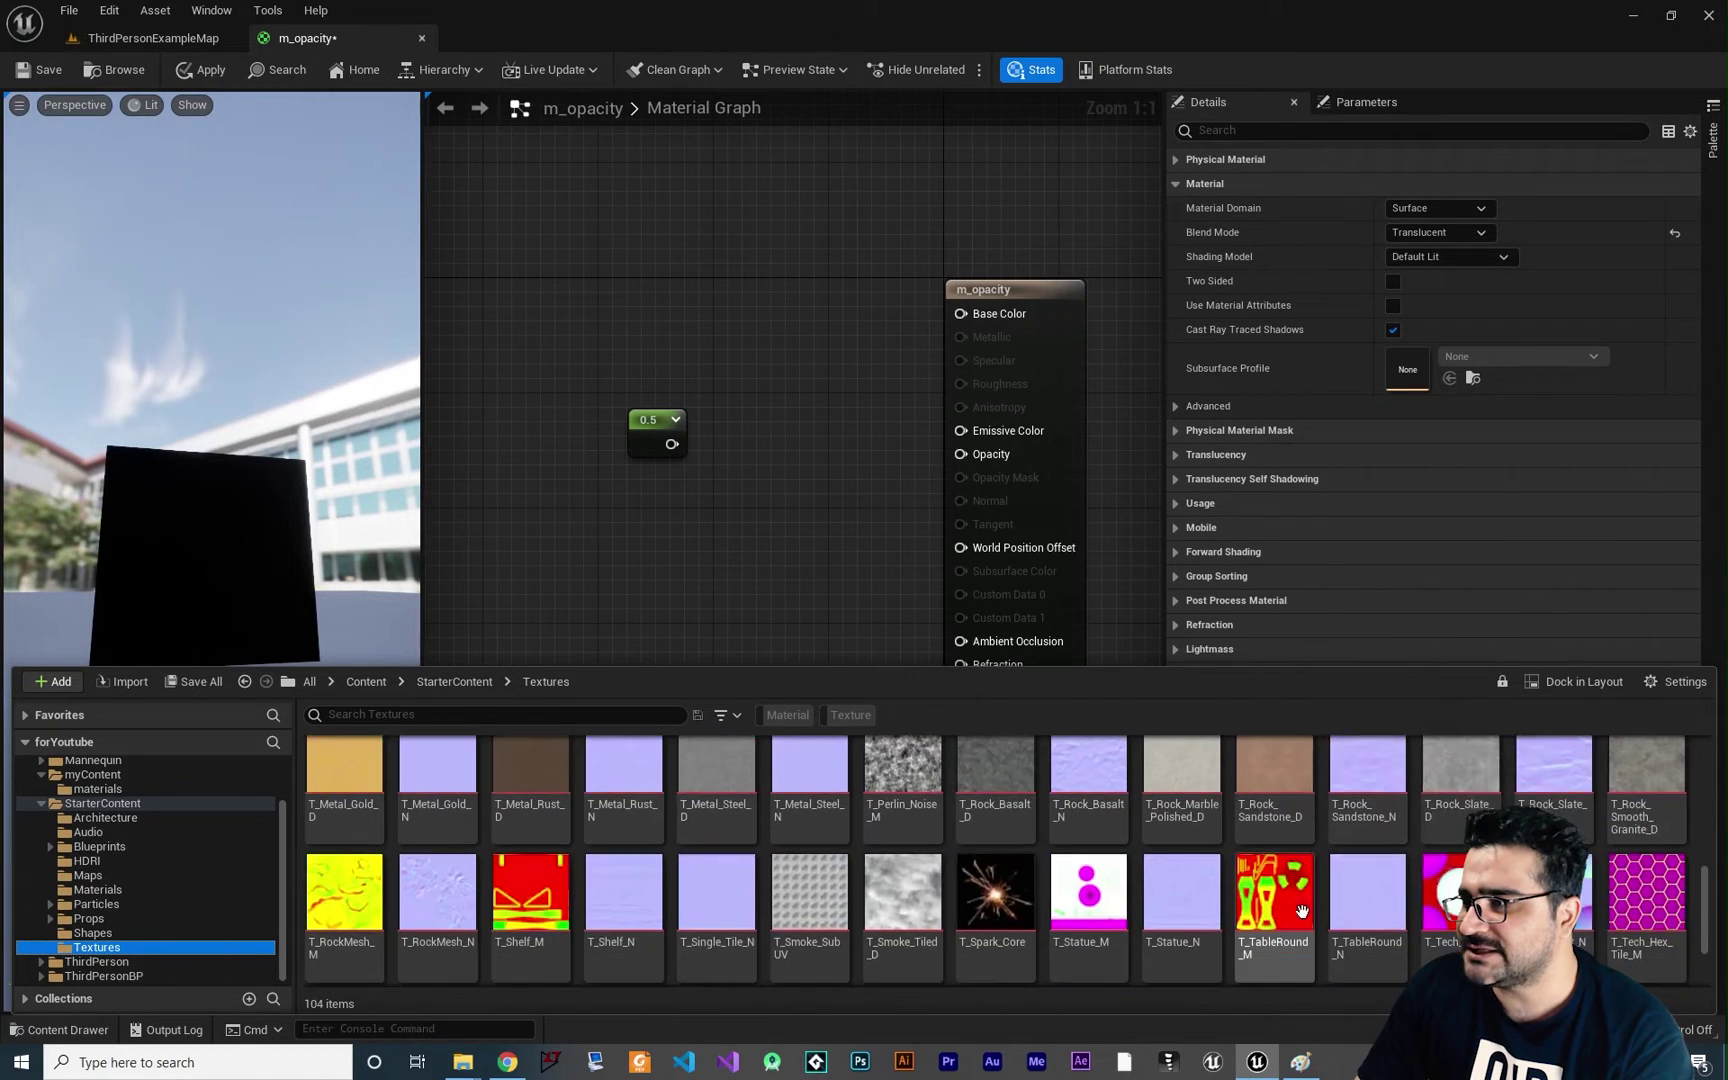
drag(1665, 848, 513, 494)
Step: Open the T_Tech_Hex_Tile_M texture and display only its green channel
double_click(1418, 343)
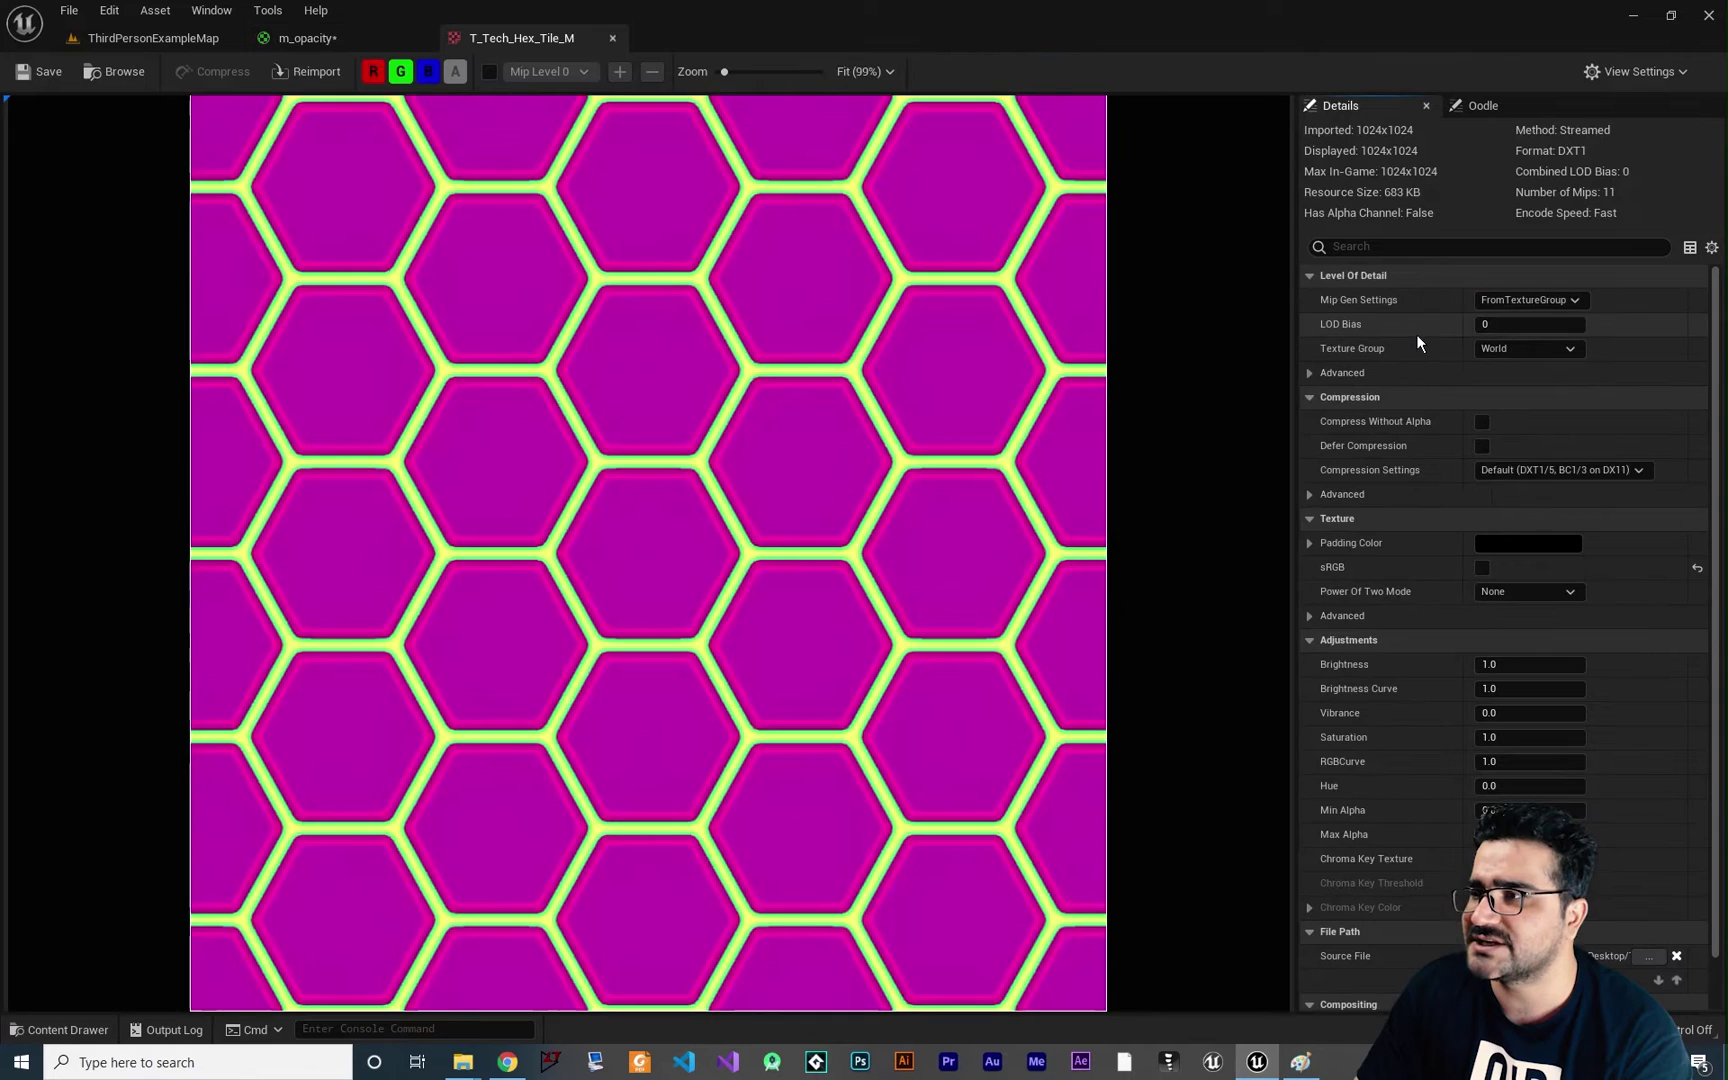
click(373, 71)
click(428, 72)
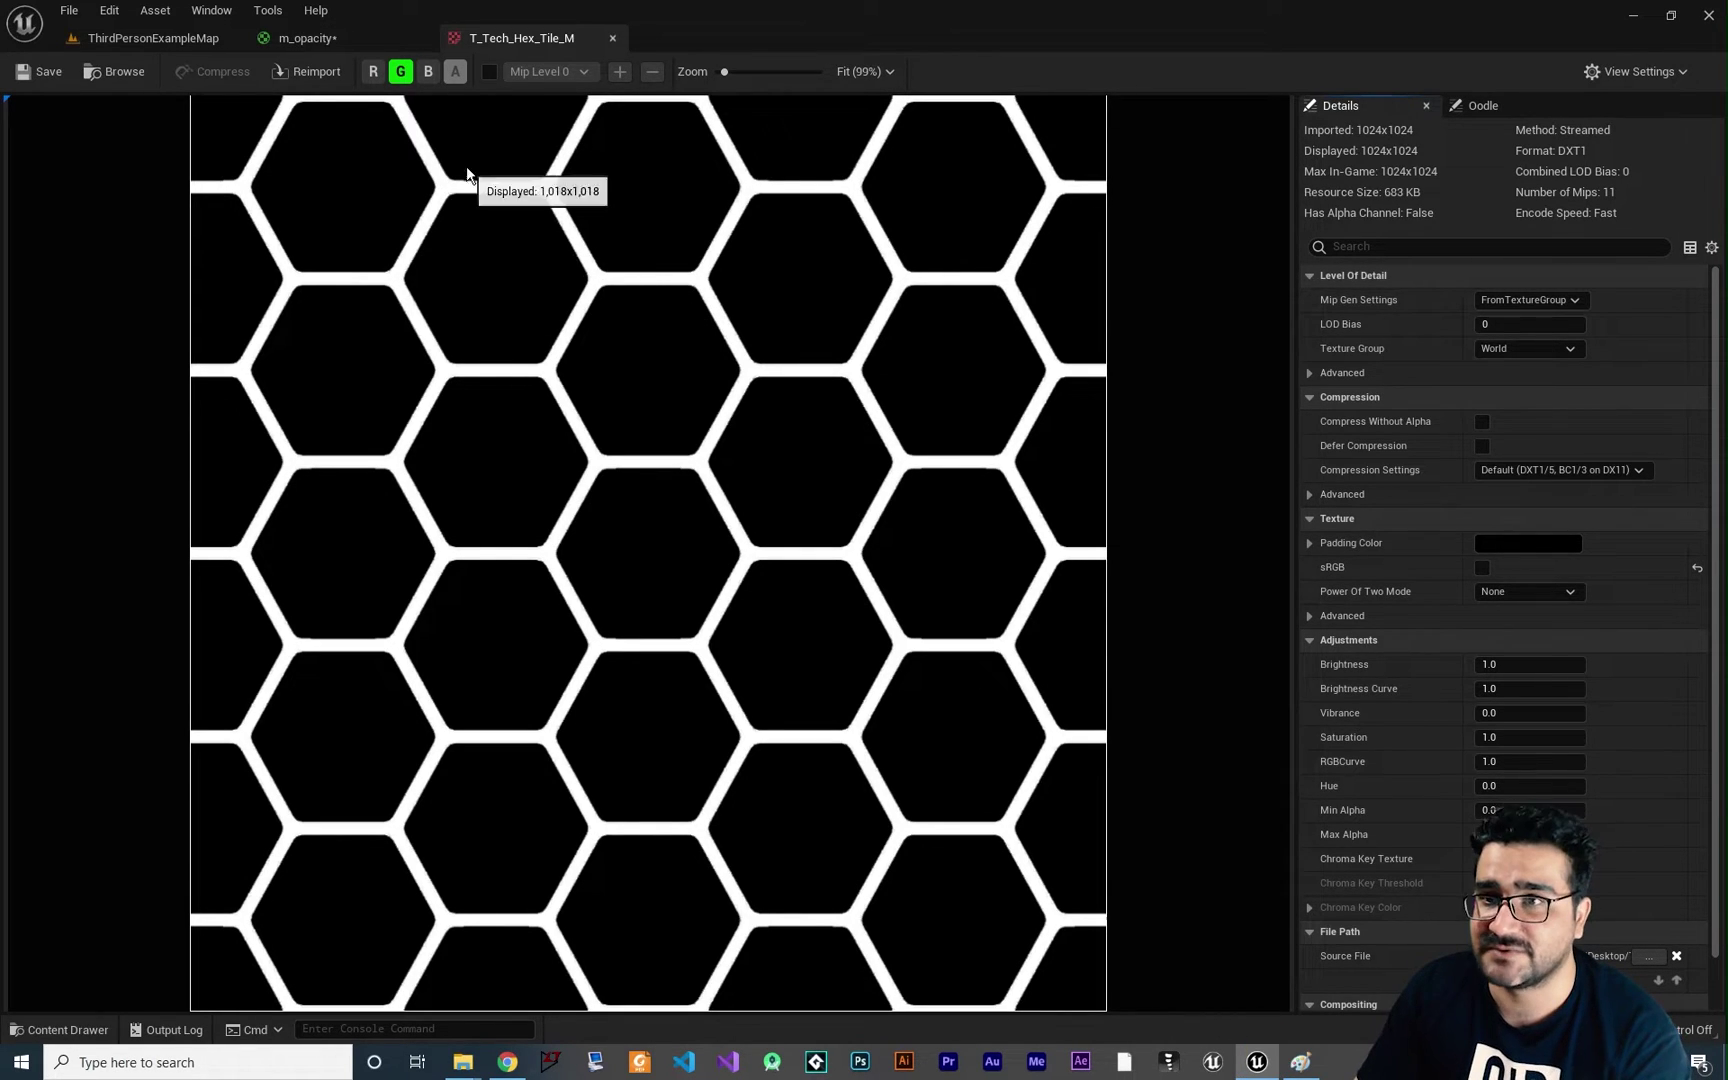
Step: In the m_opacity graph, connect the Texture Sample's G output to Opacity and inspect the hexagon pattern in the preview
click(370, 36)
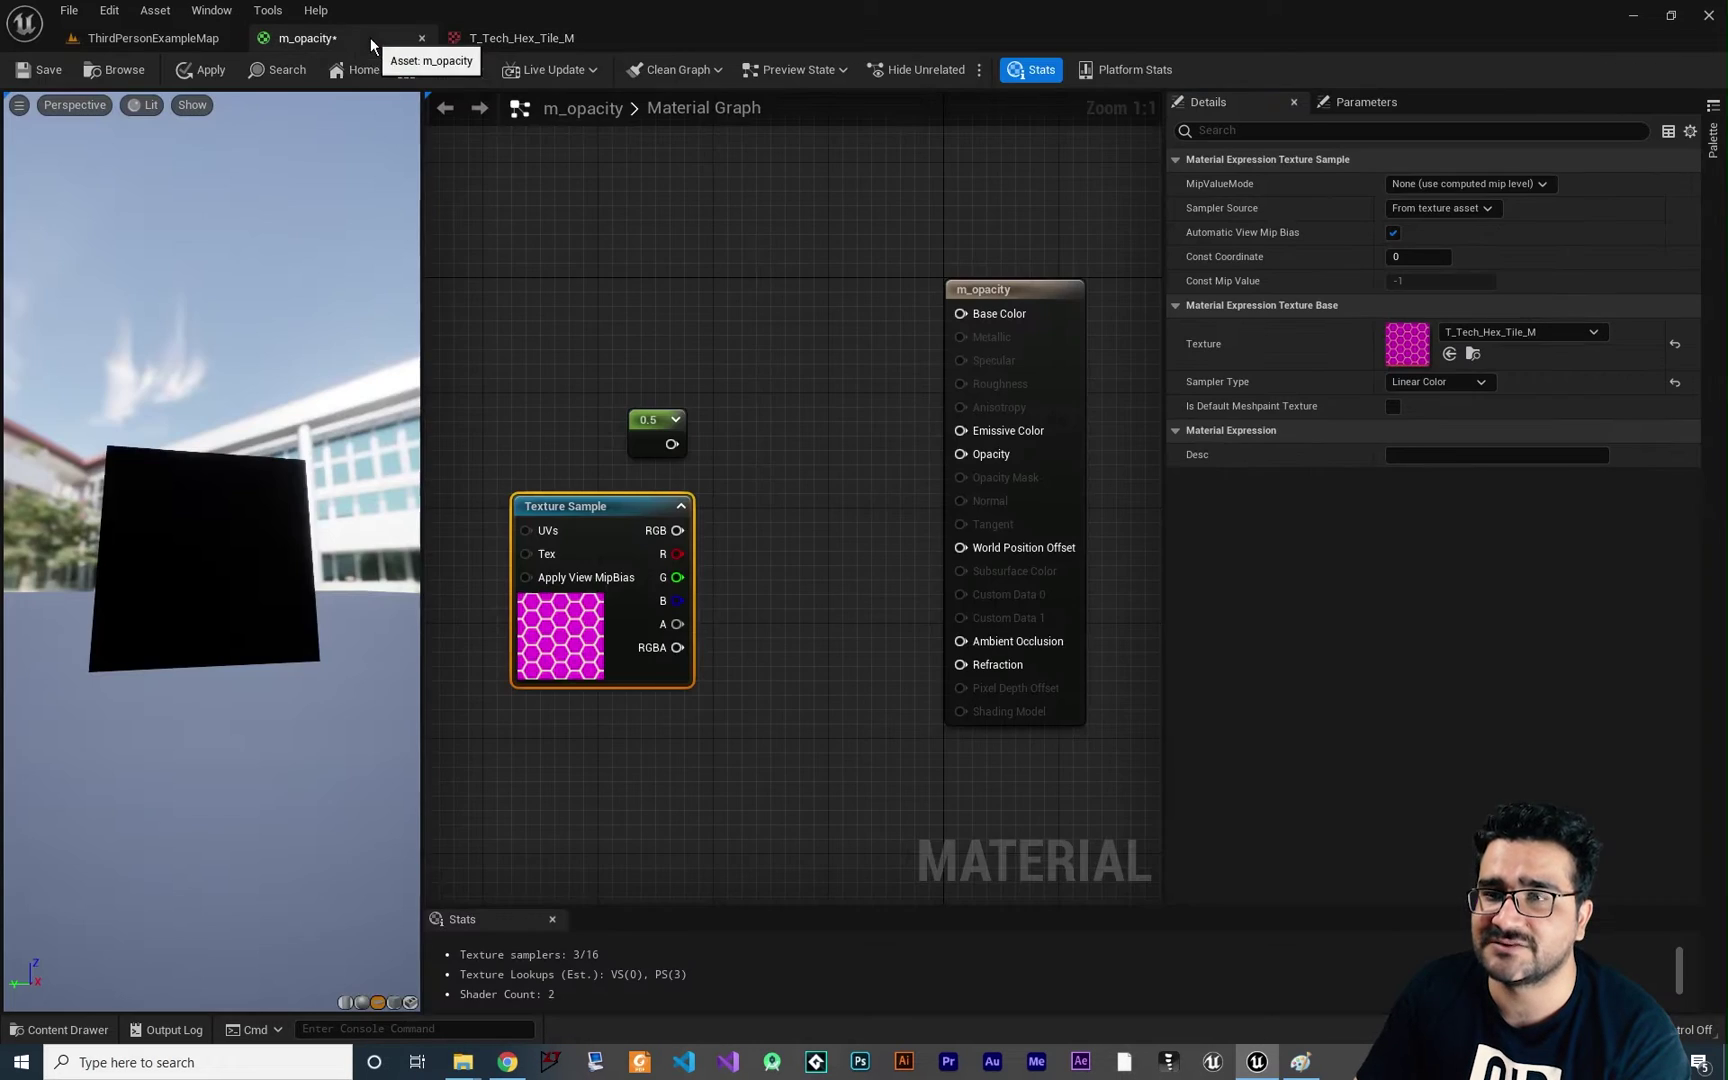
drag(677, 577, 960, 454)
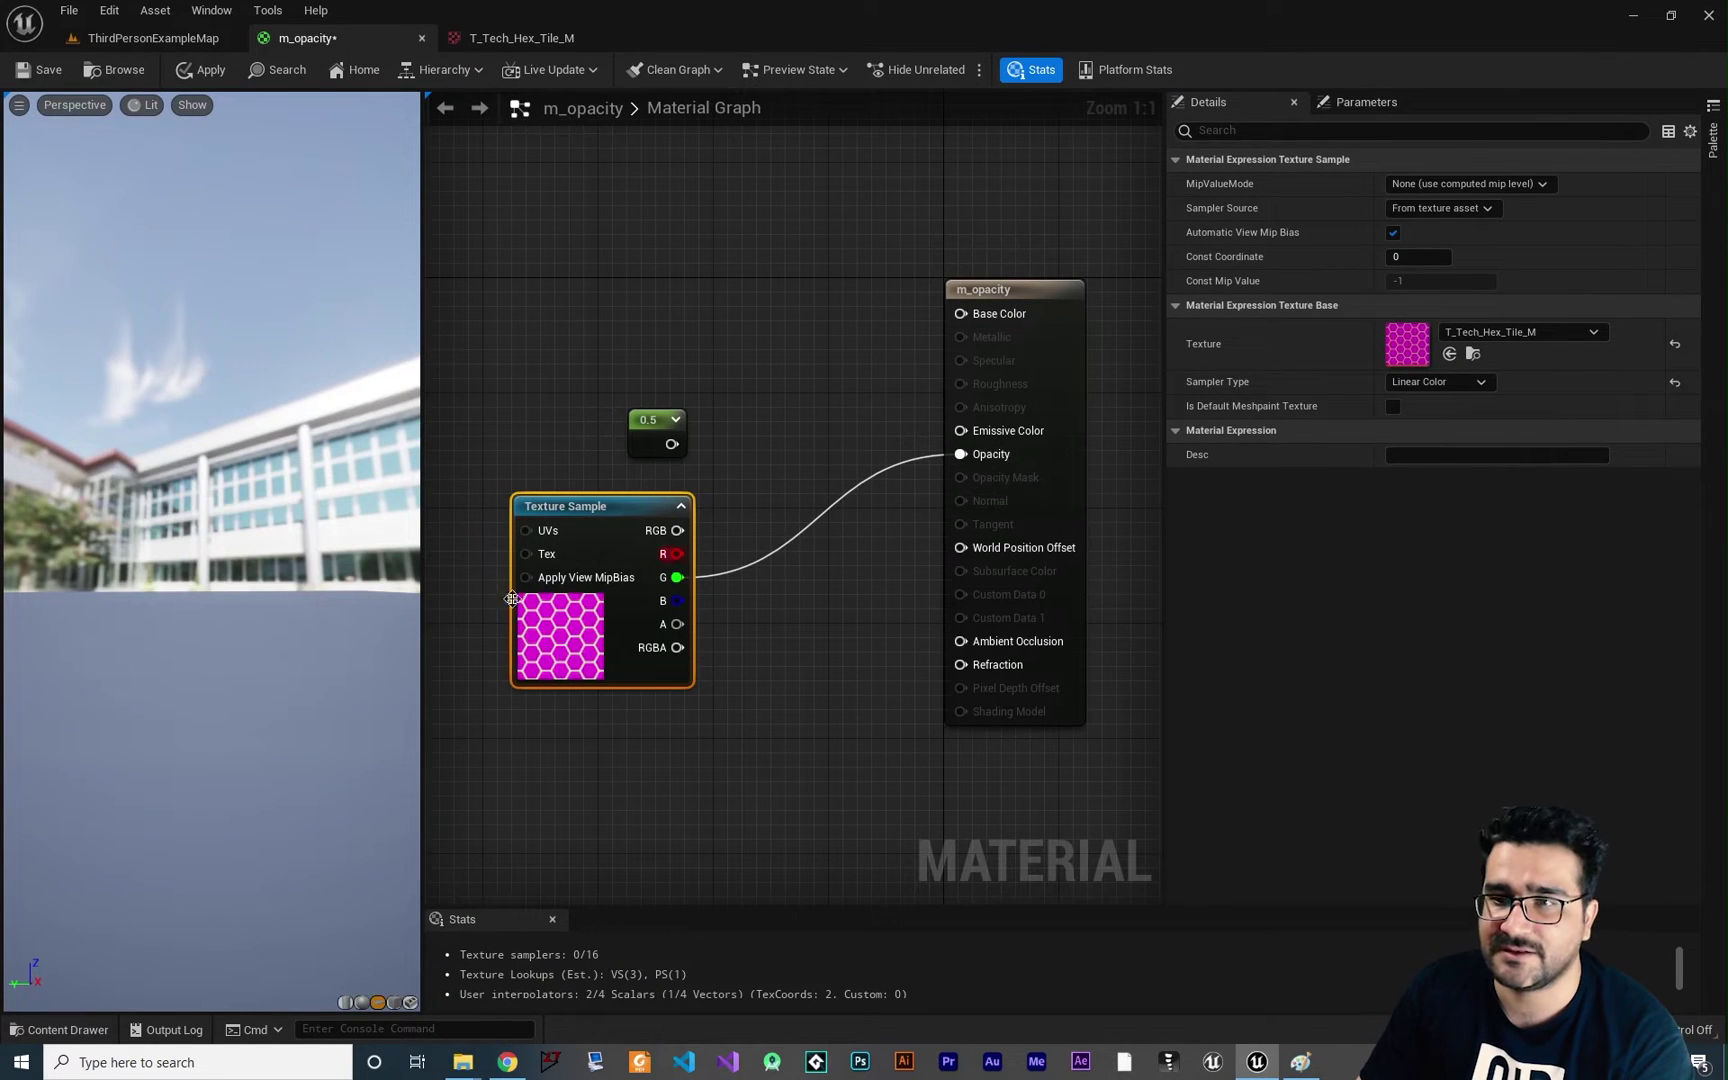
scroll(110, 557, up, 6)
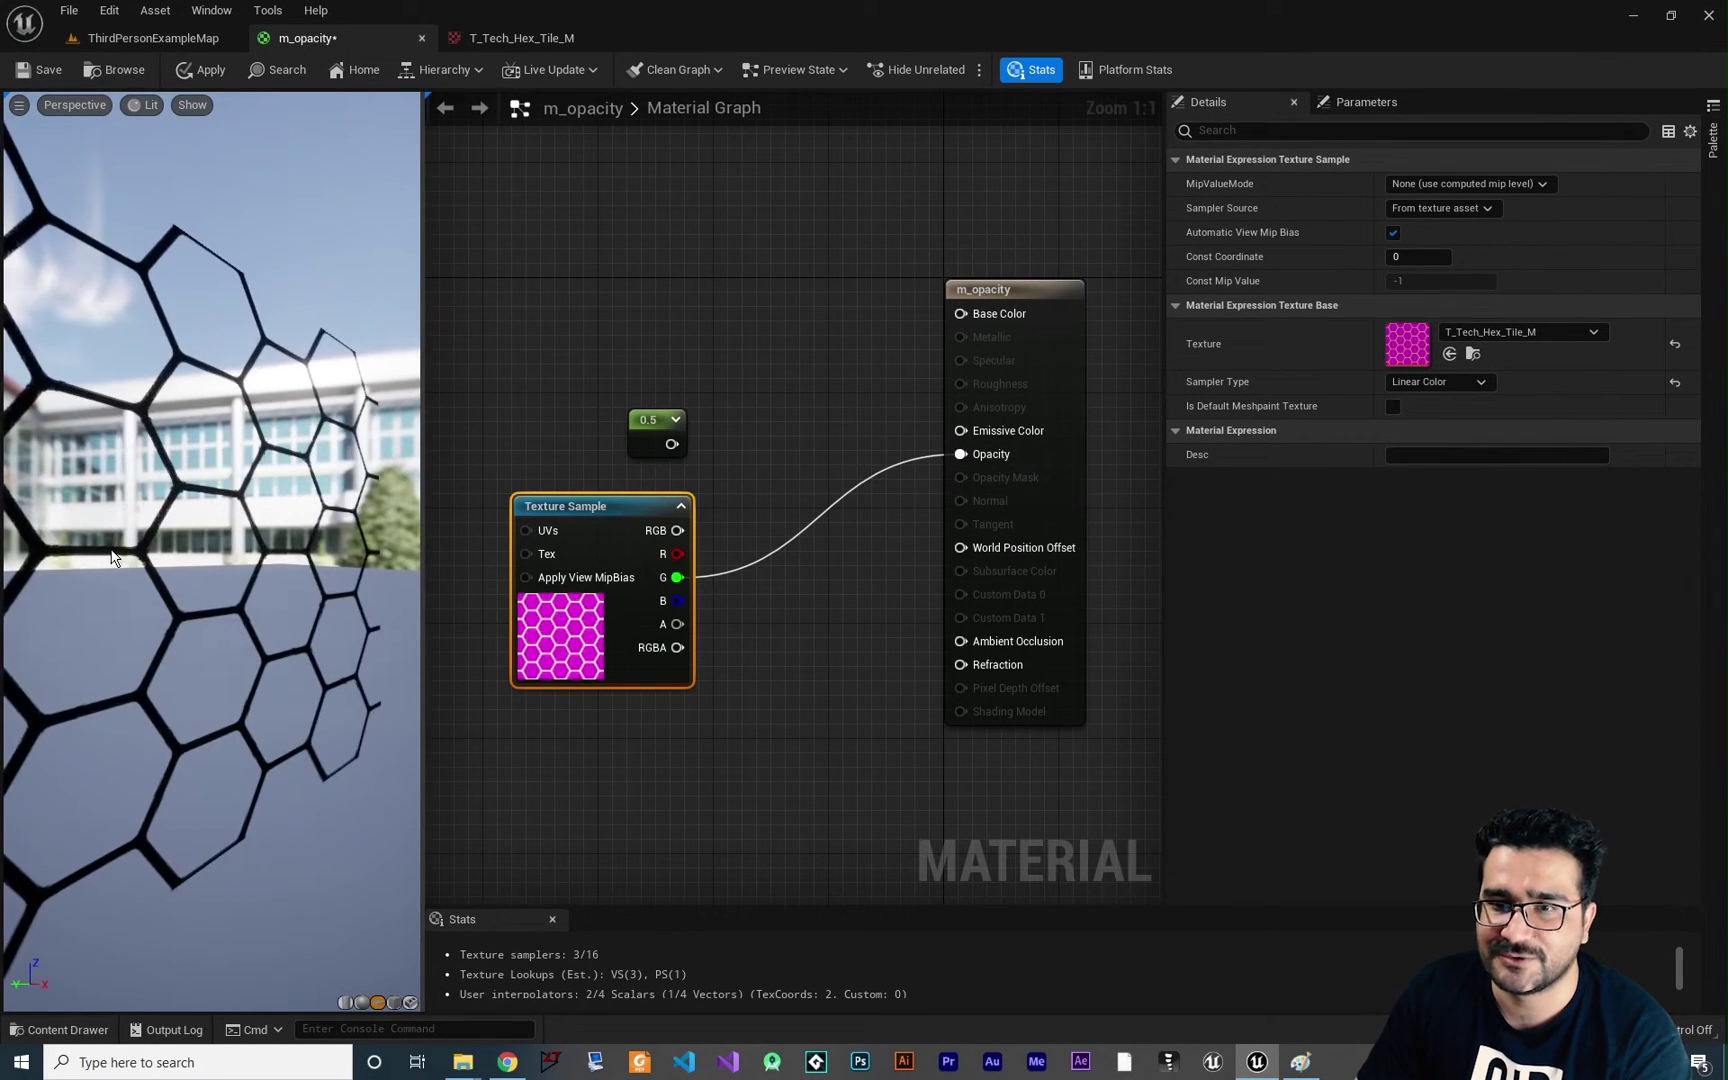
drag(110, 557, 32, 600)
drag(185, 563, 215, 565)
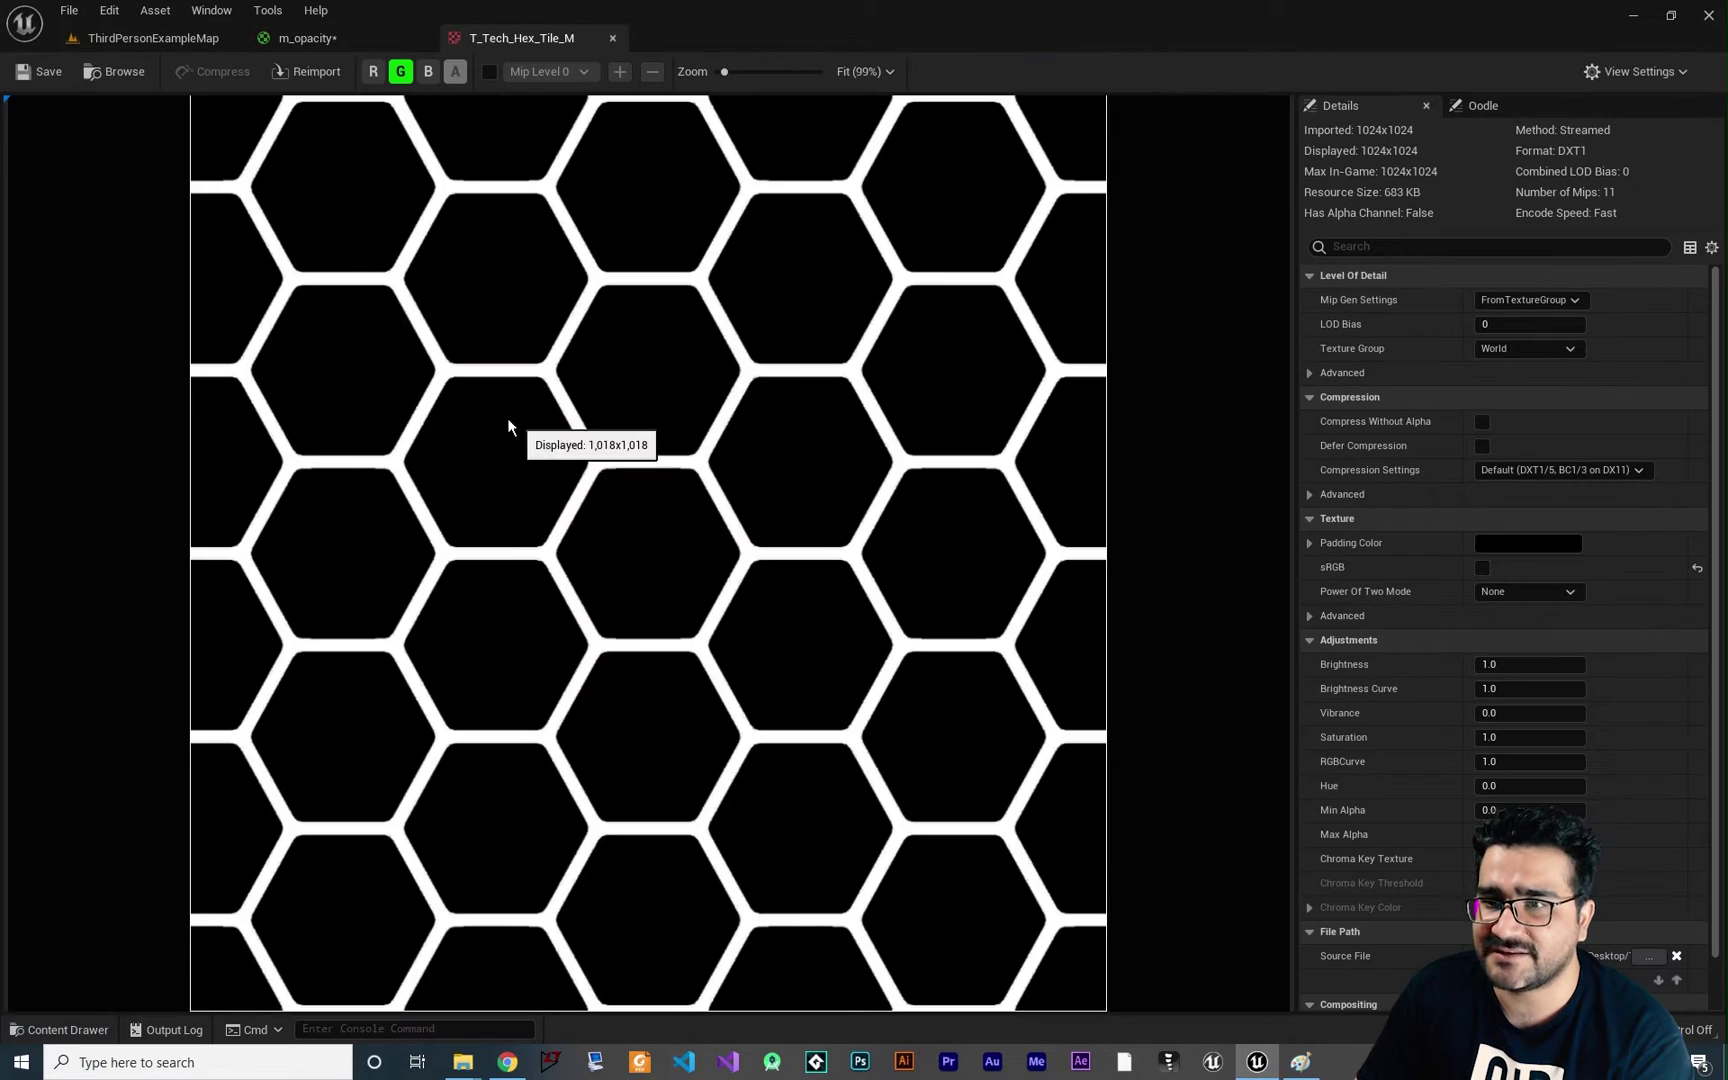
click(342, 36)
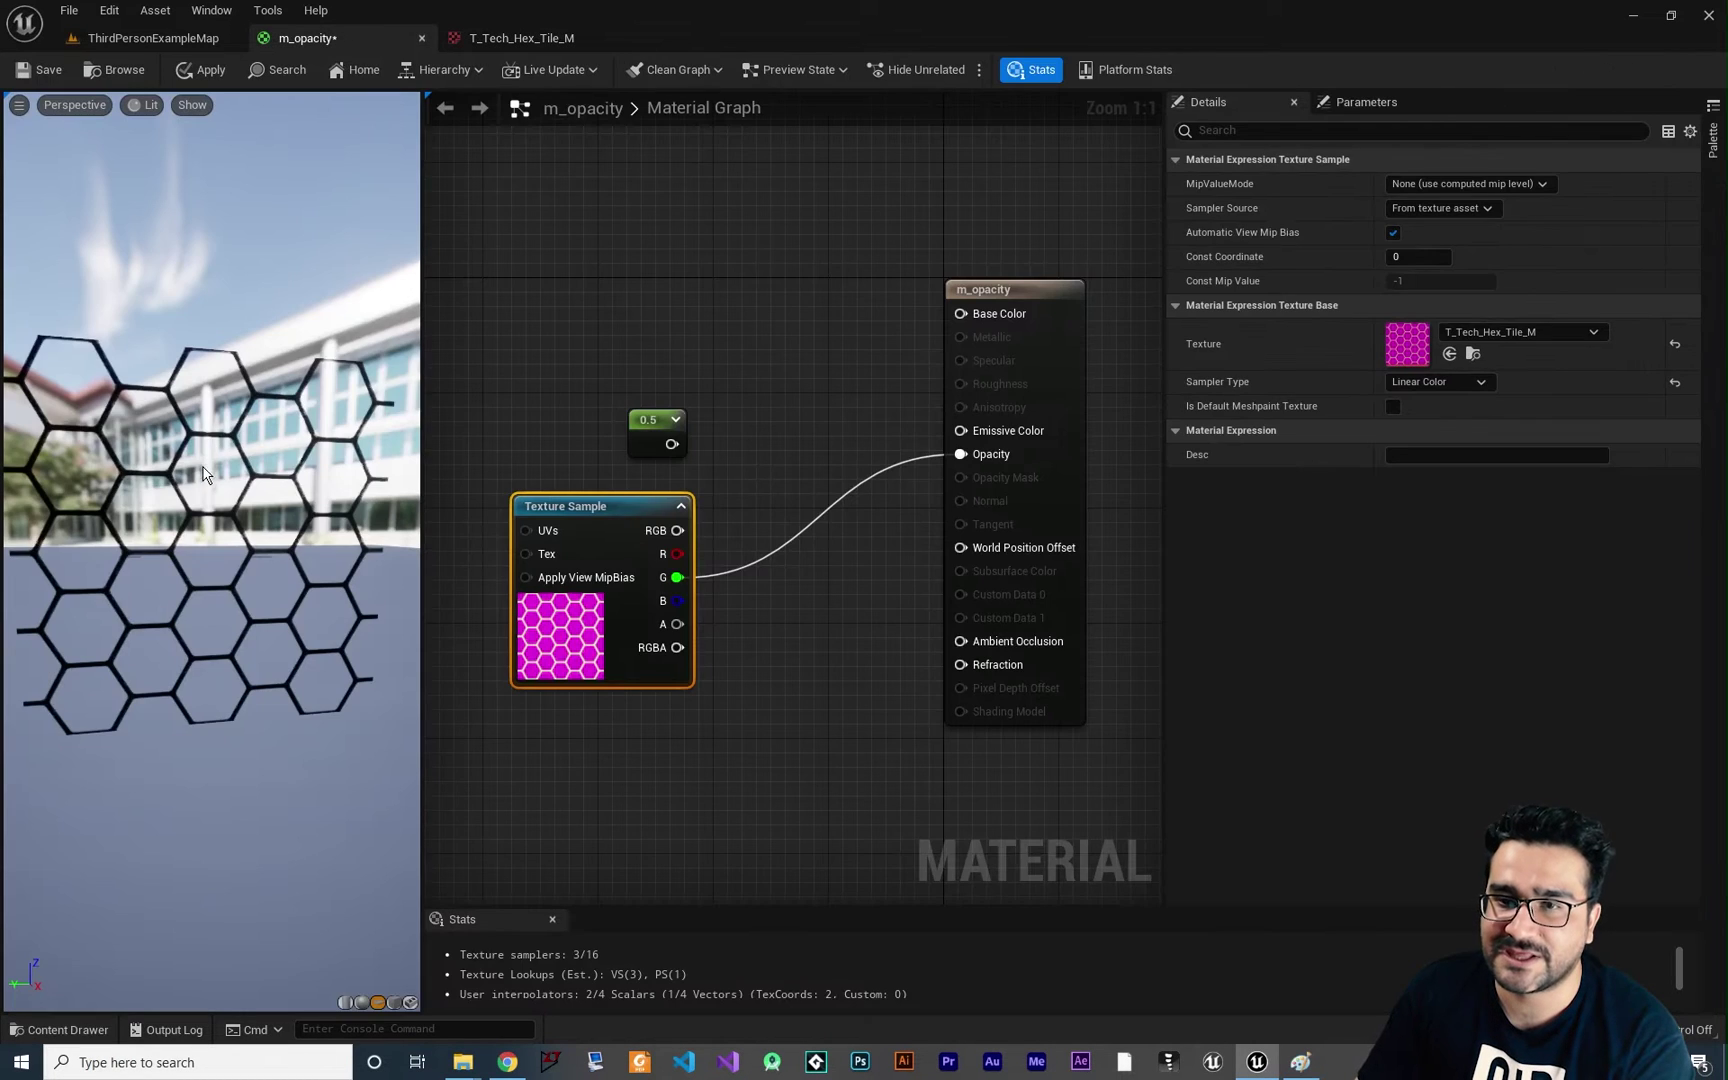
scroll(185, 485, up, 5)
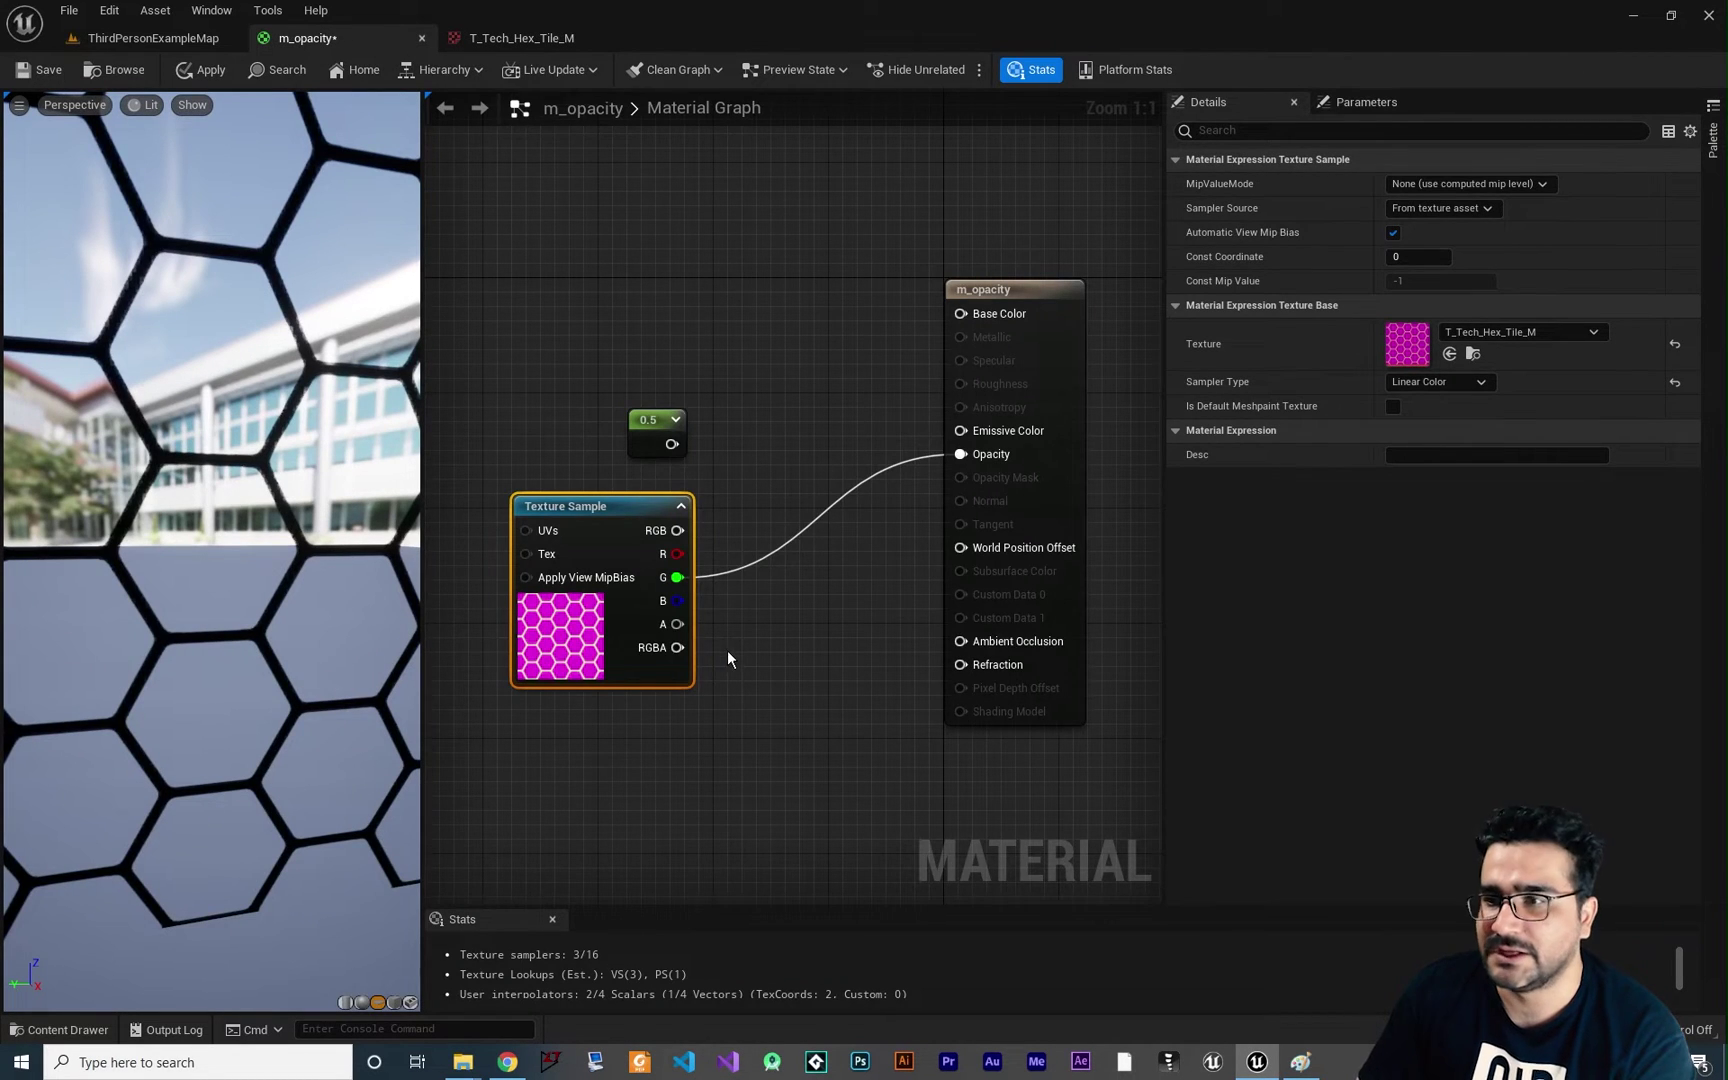
Step: Add a Multiply node between the Texture Sample and the m_opacity material node
right_drag(728, 649, 803, 626)
scroll(834, 649, down, 1)
drag(669, 509, 556, 509)
right_click(755, 576)
text(mul)
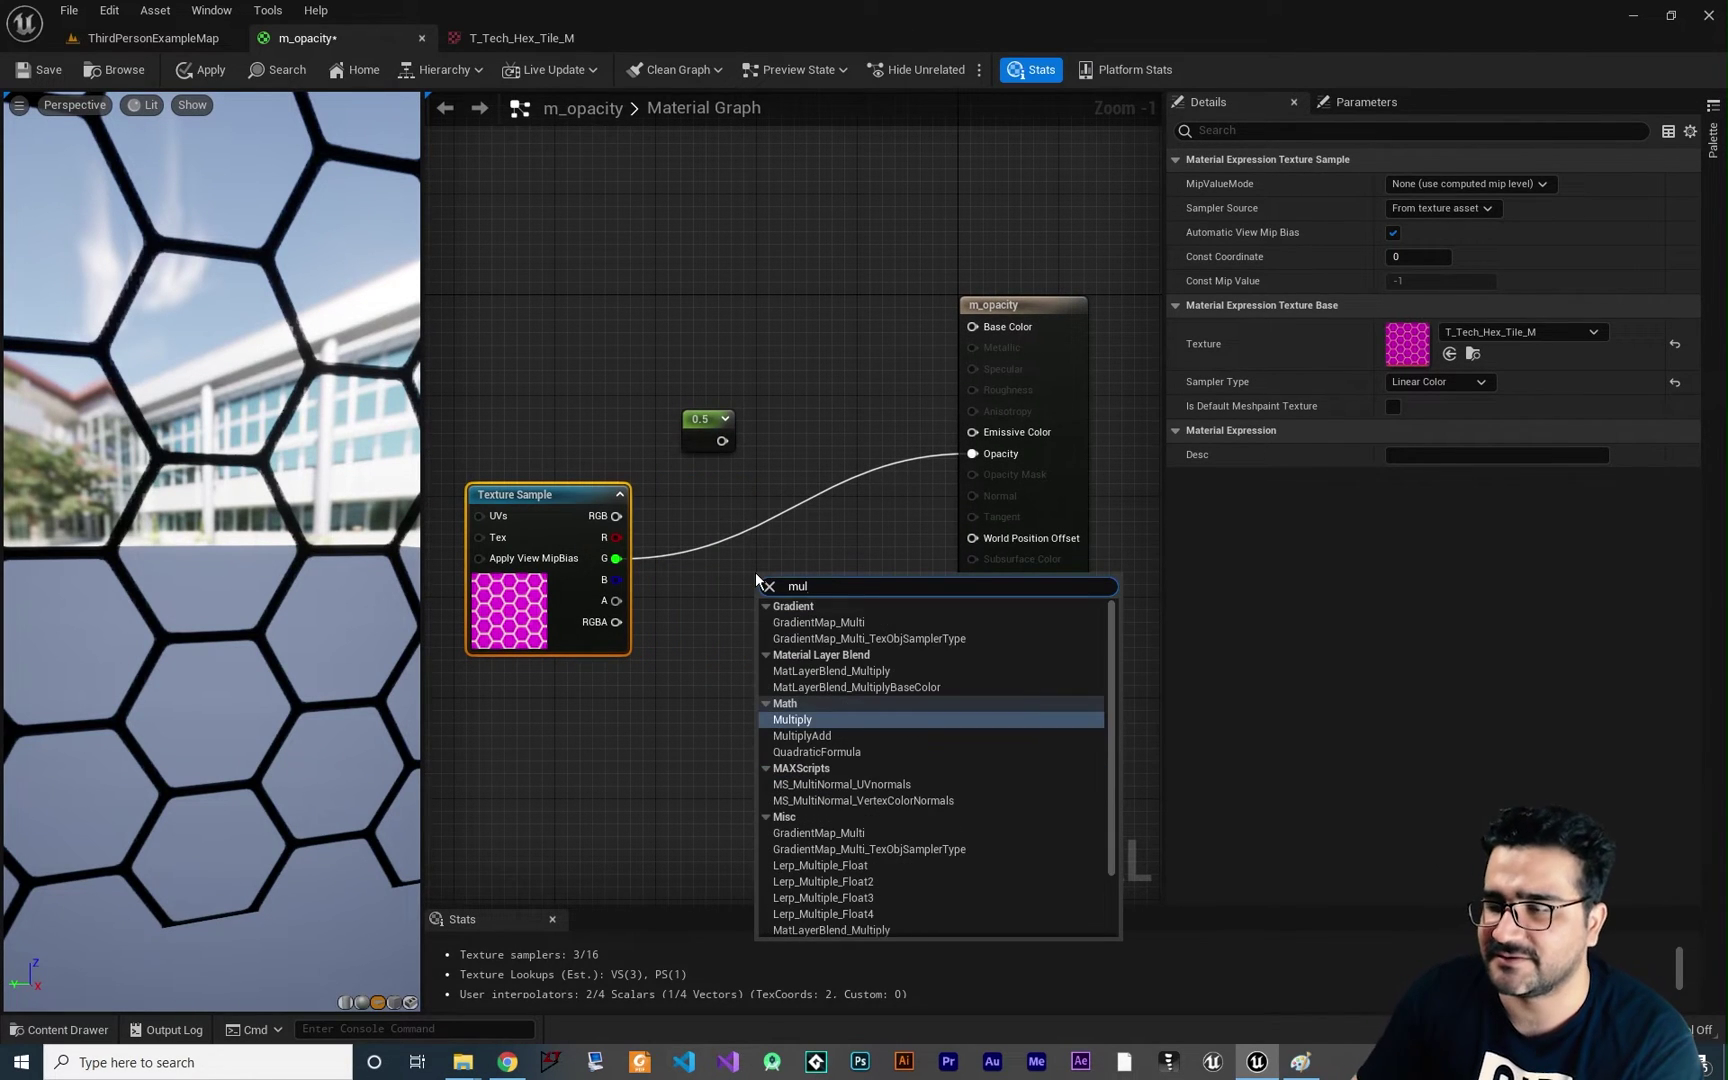
click(824, 719)
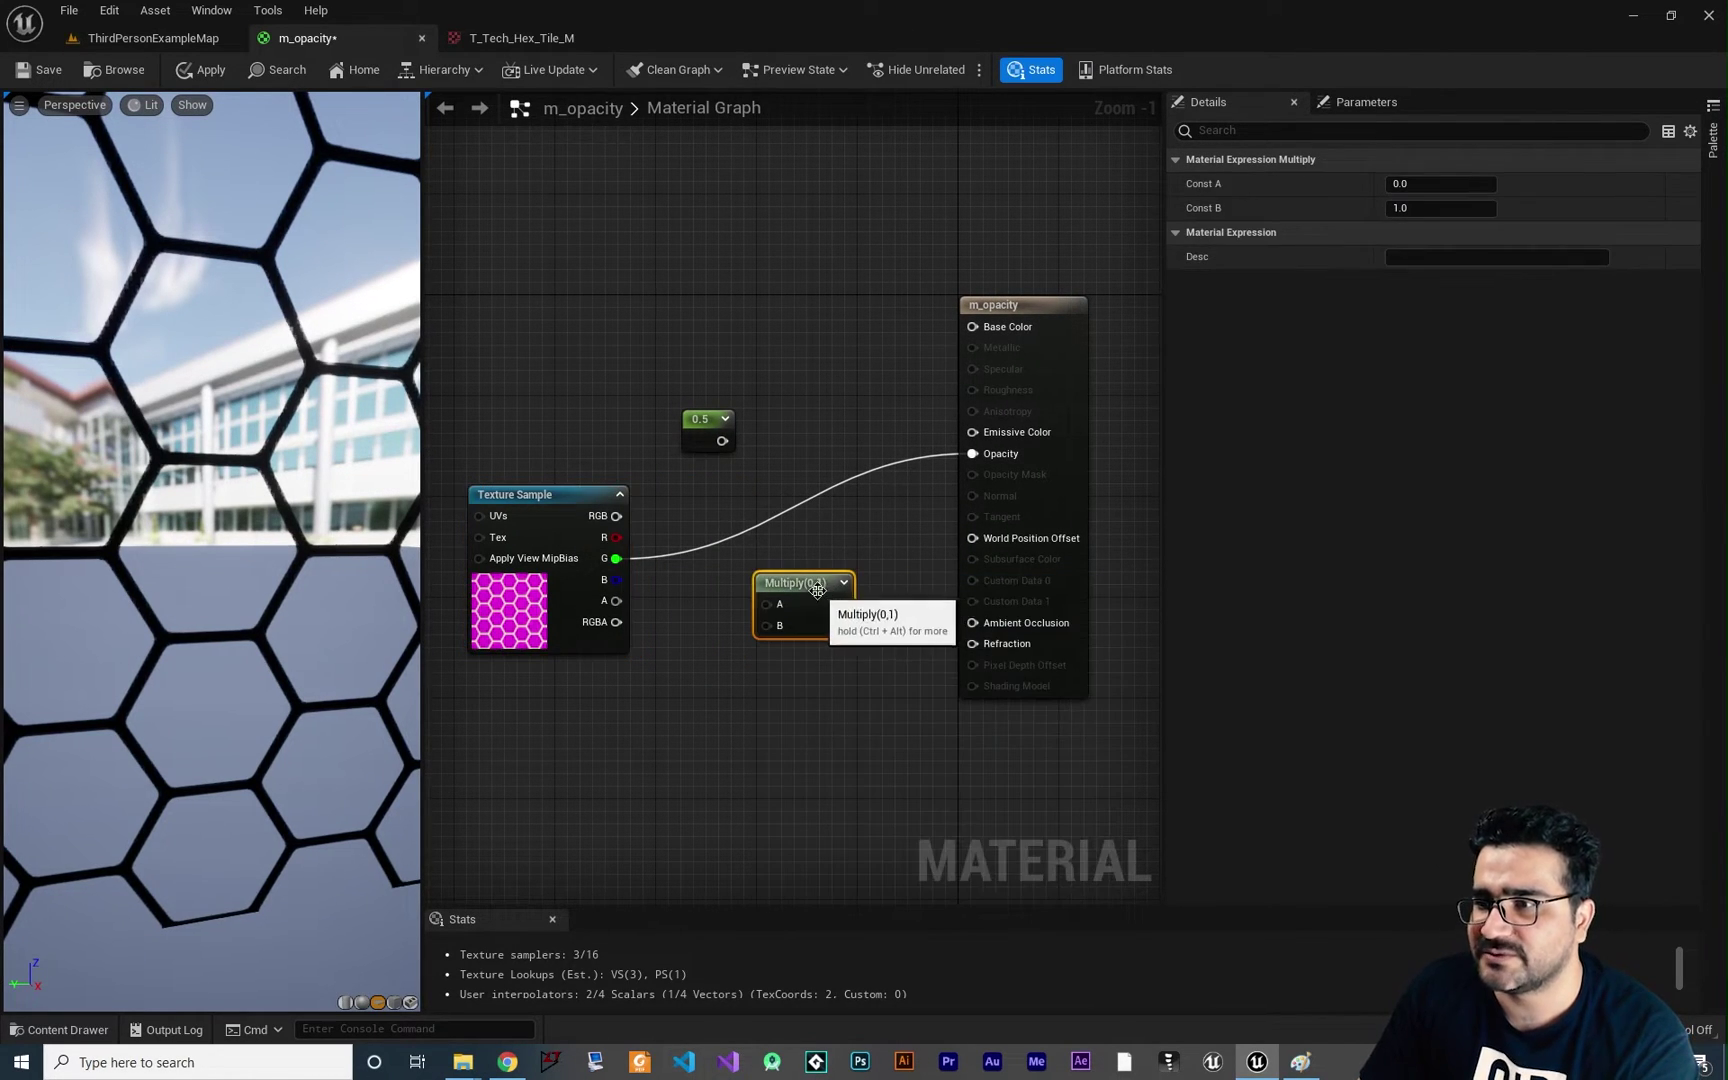
drag(812, 588, 801, 566)
scroll(281, 512, up, 2)
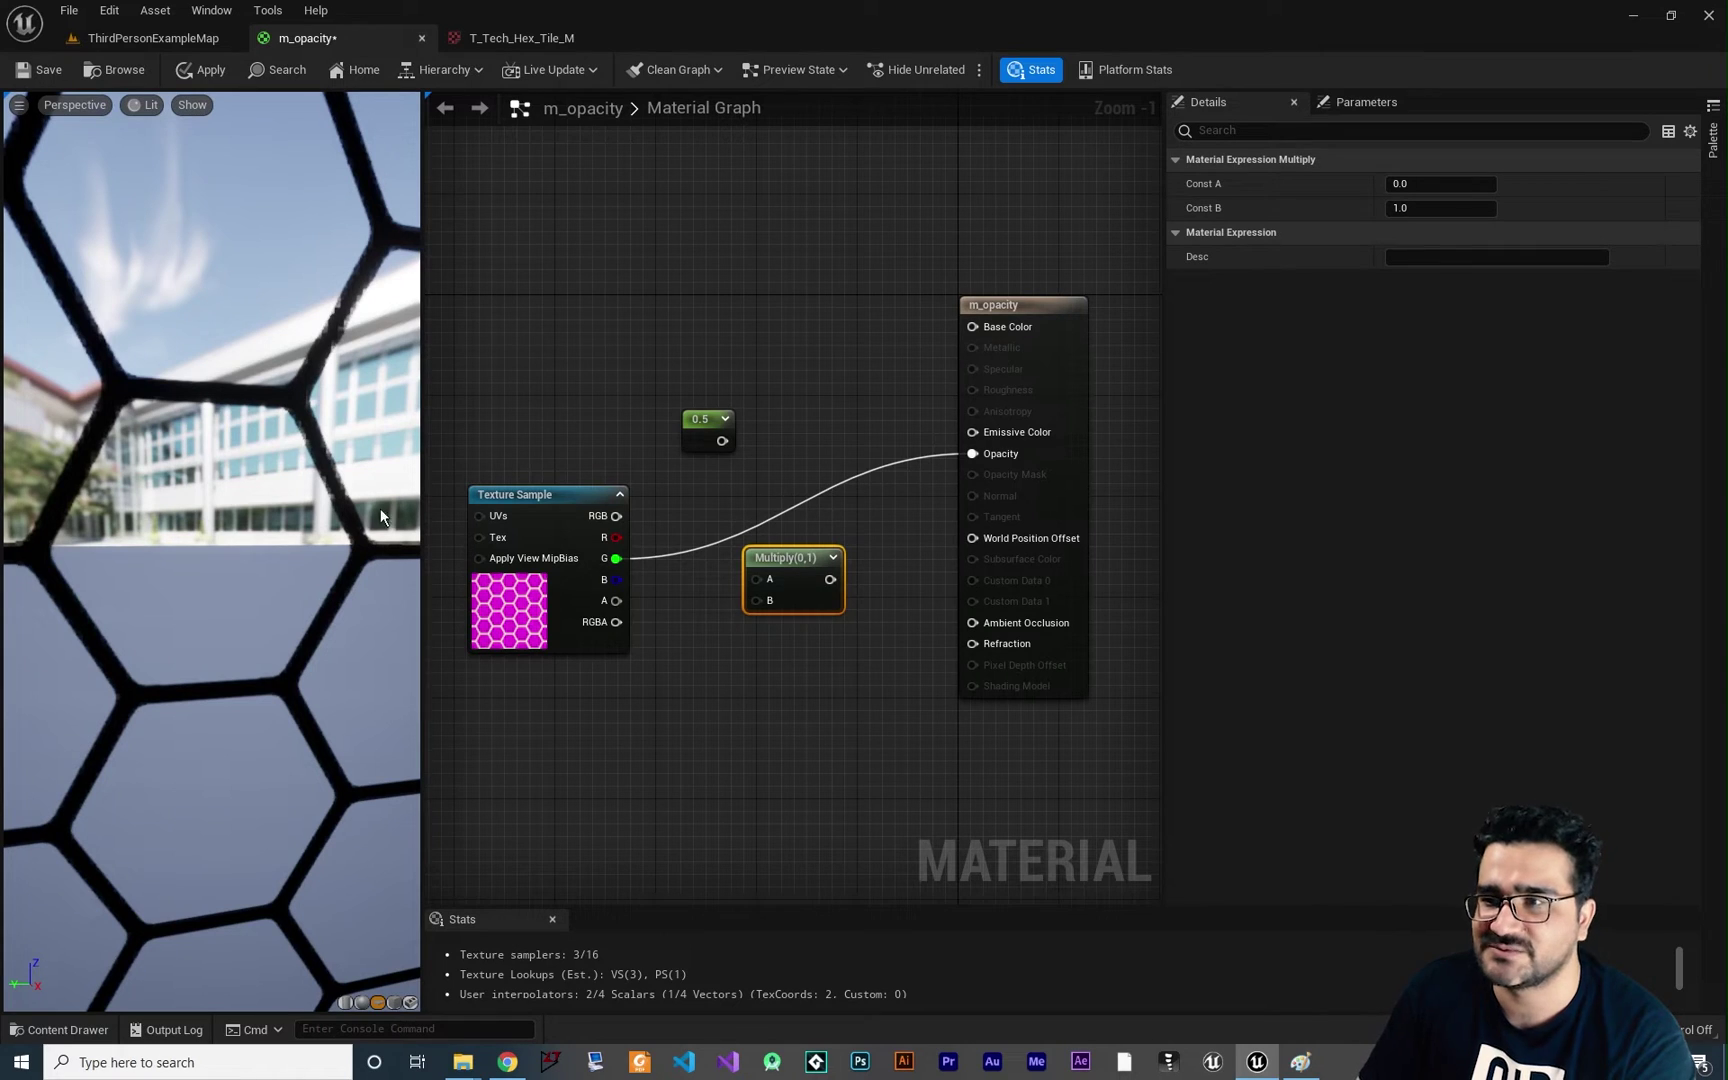
Step: Connect the texture's G output to Multiply A, the 0.5 constant to B, and the Multiply result to Opacity
drag(626, 555, 755, 579)
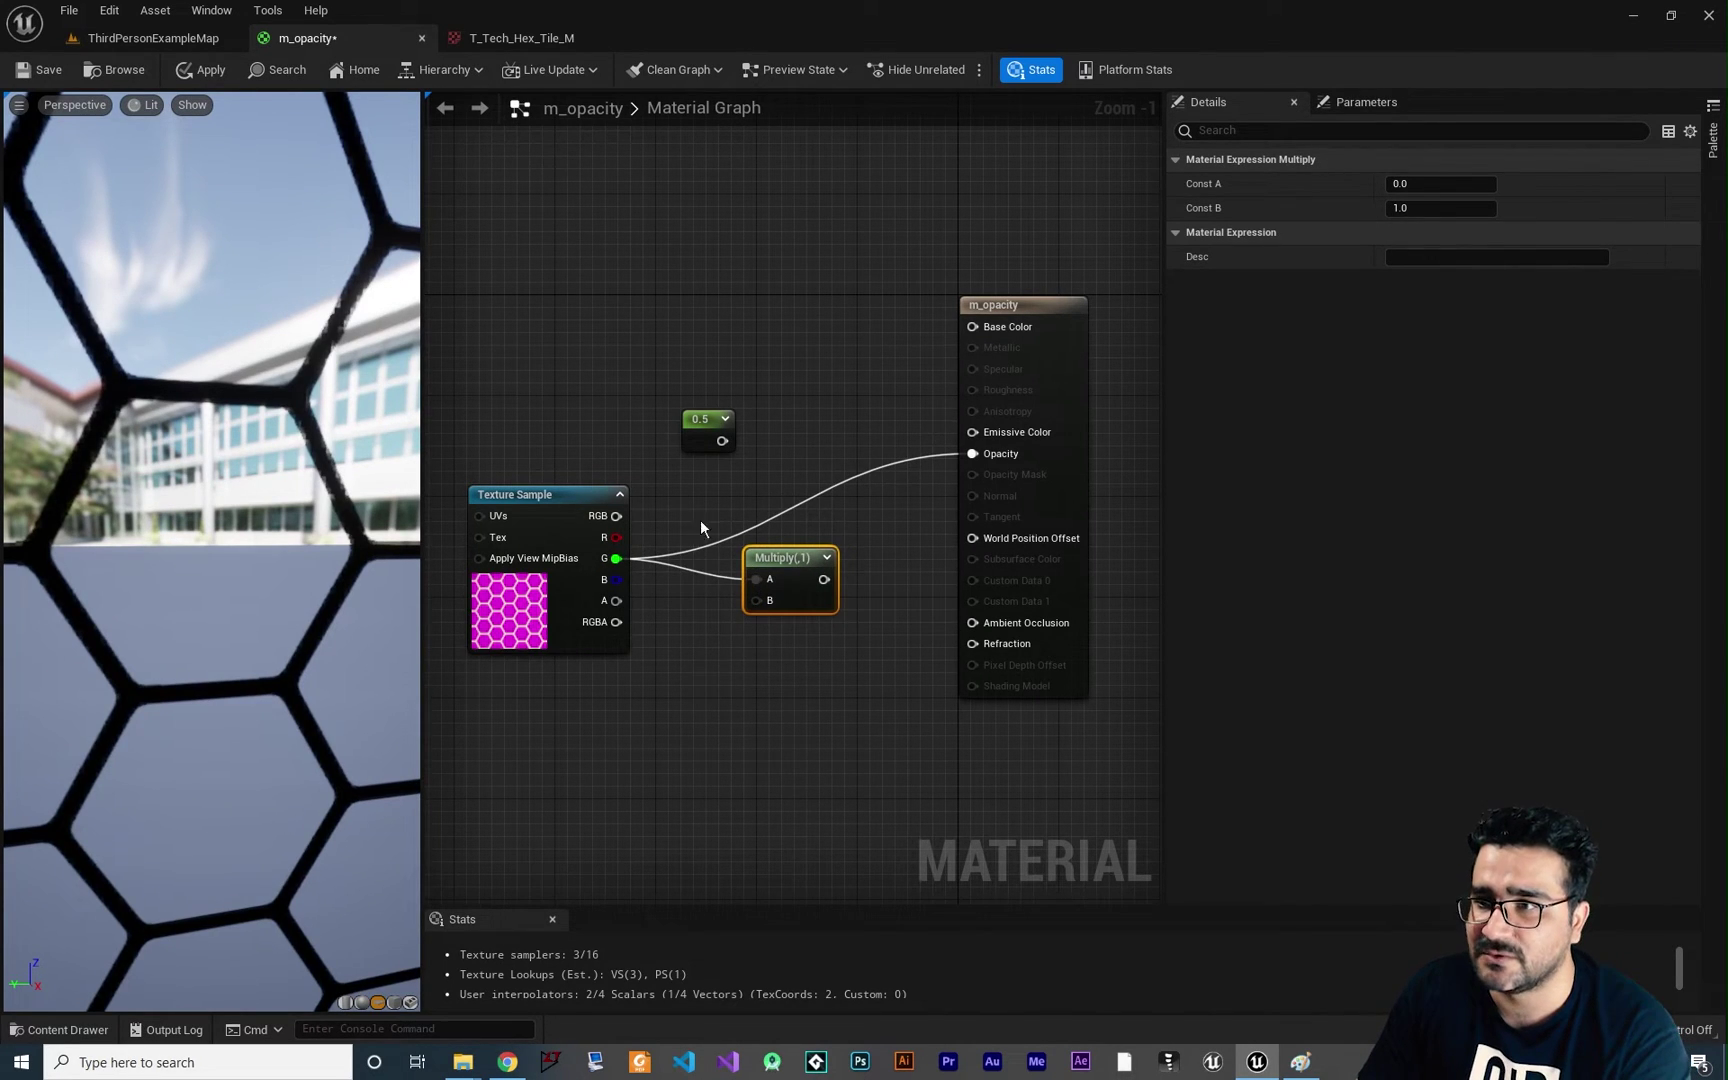
drag(719, 447, 845, 585)
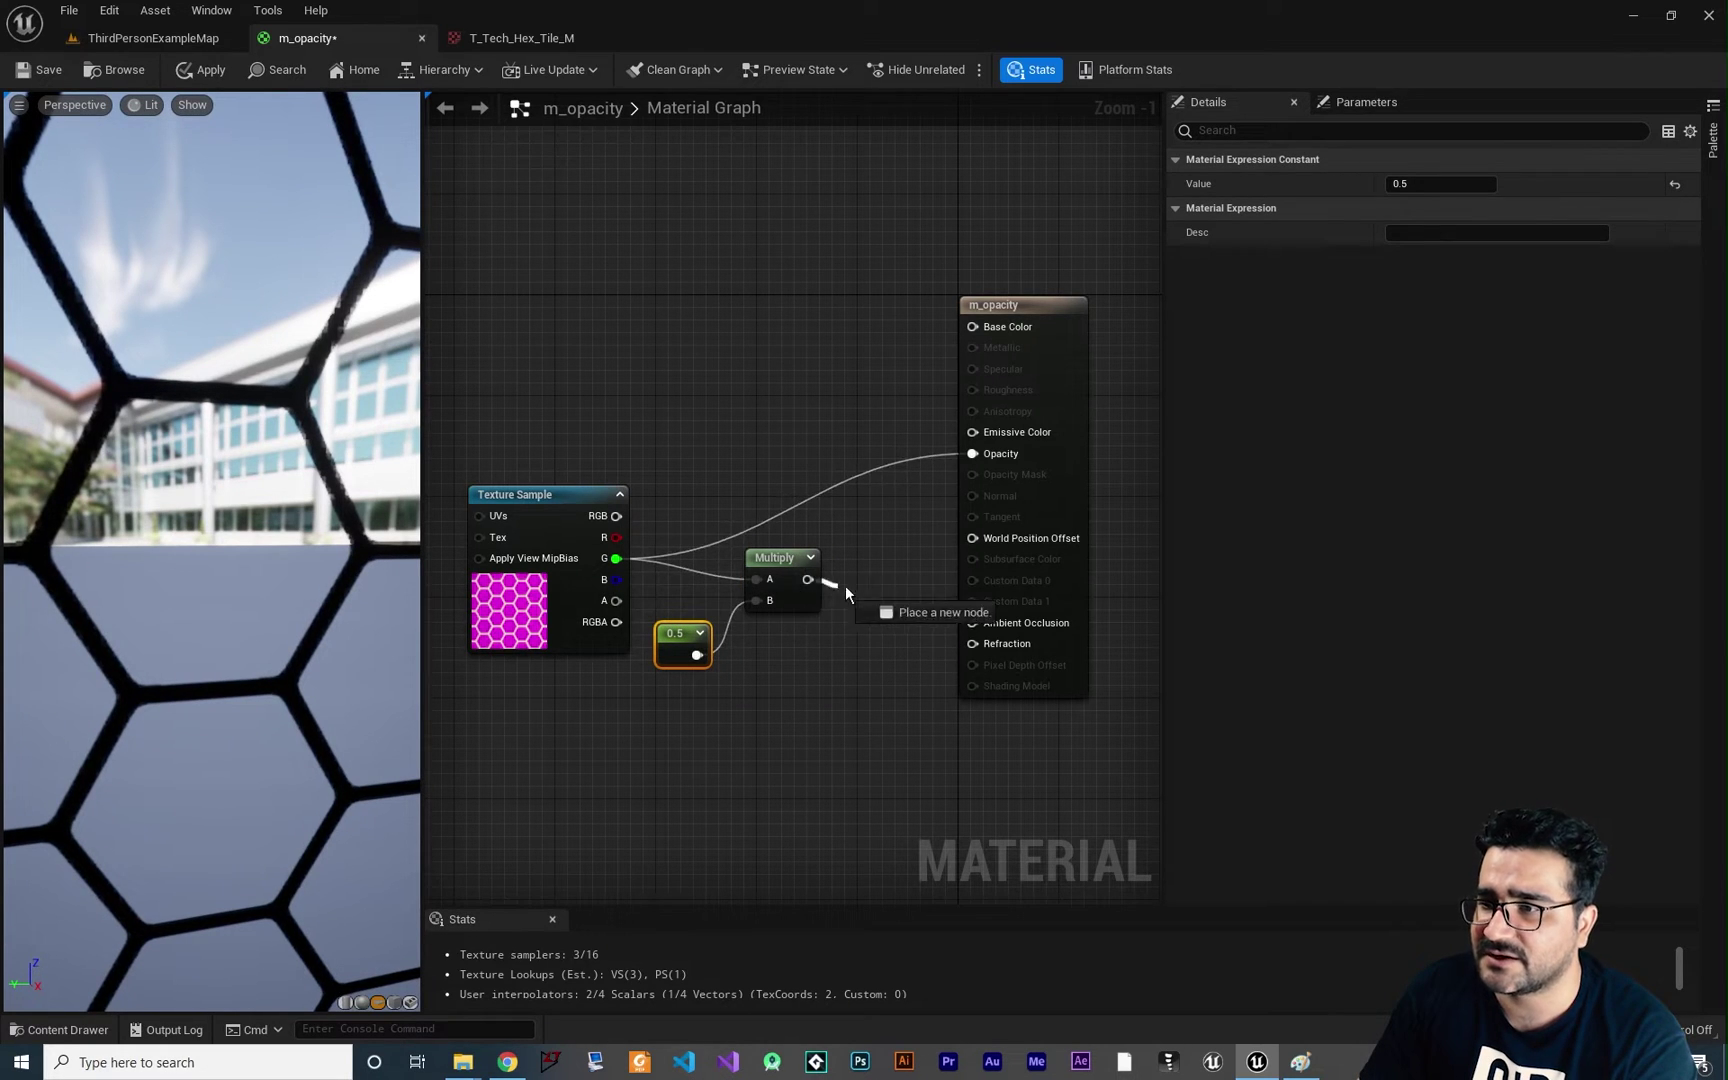
drag(977, 453, 972, 454)
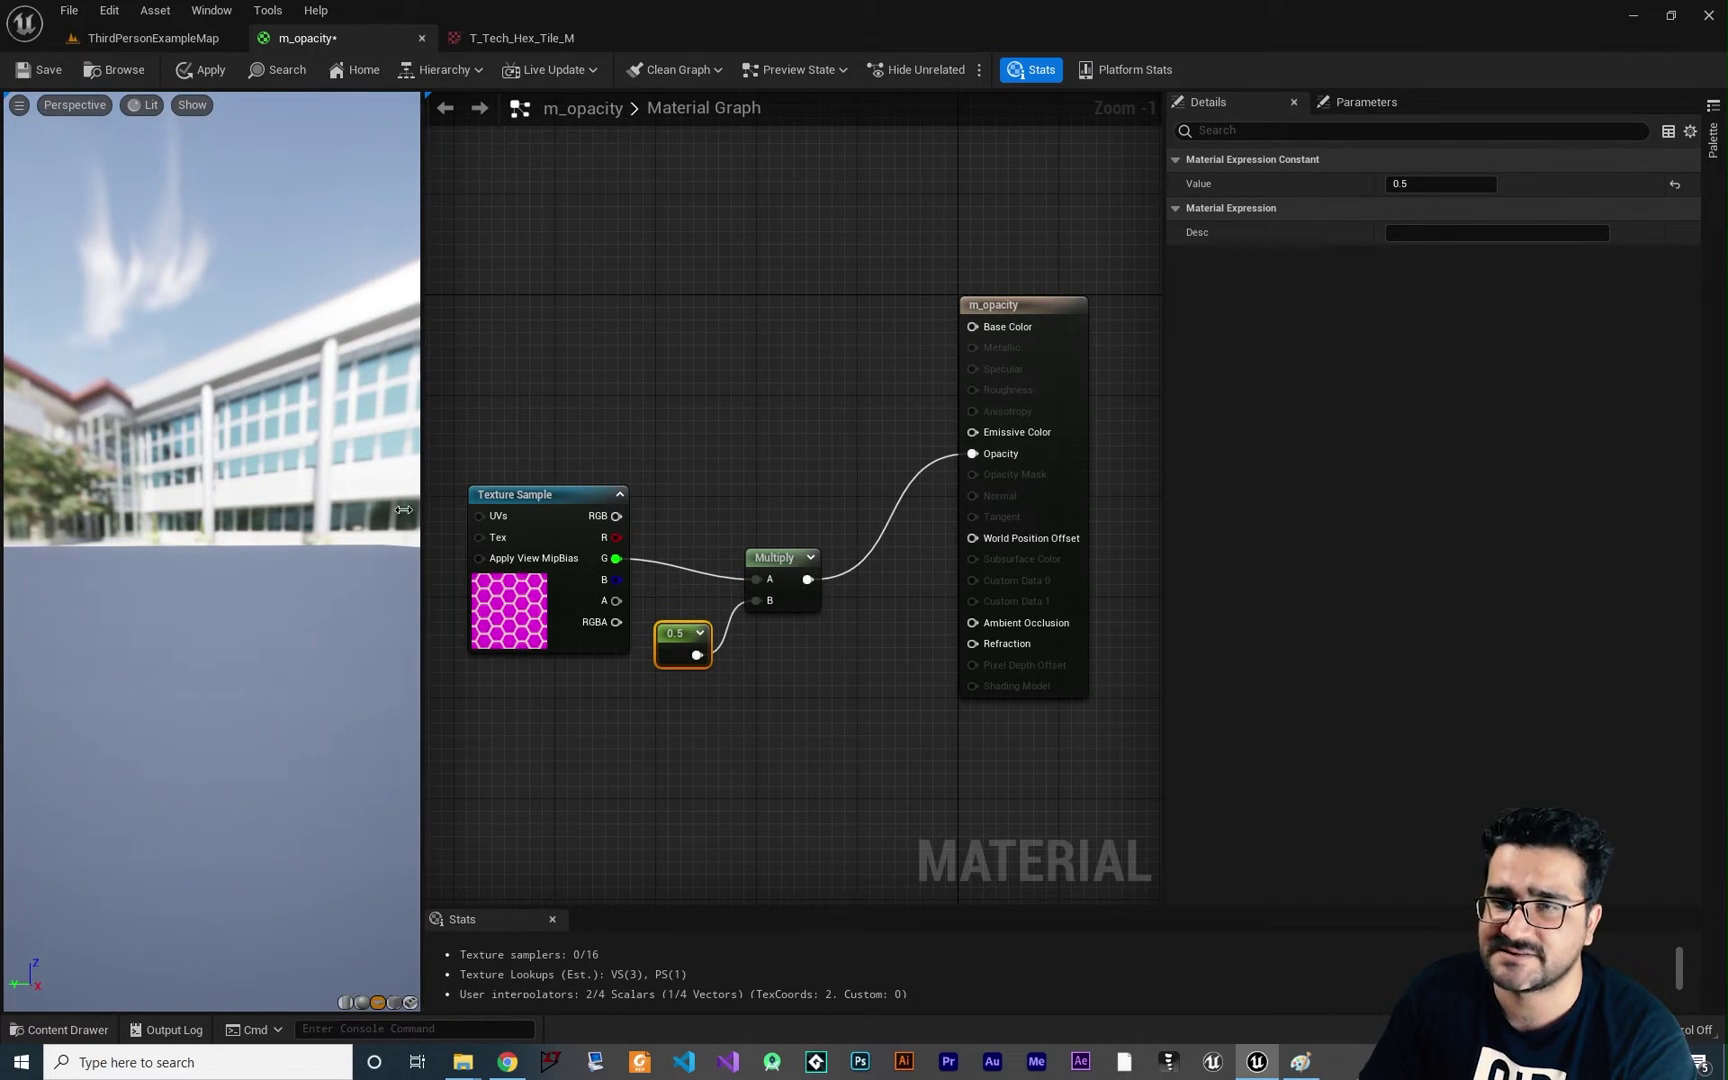
Step: Compare the hexagon texture's green channel with the multiplied opacity on the preview plane
scroll(77, 433, up, 5)
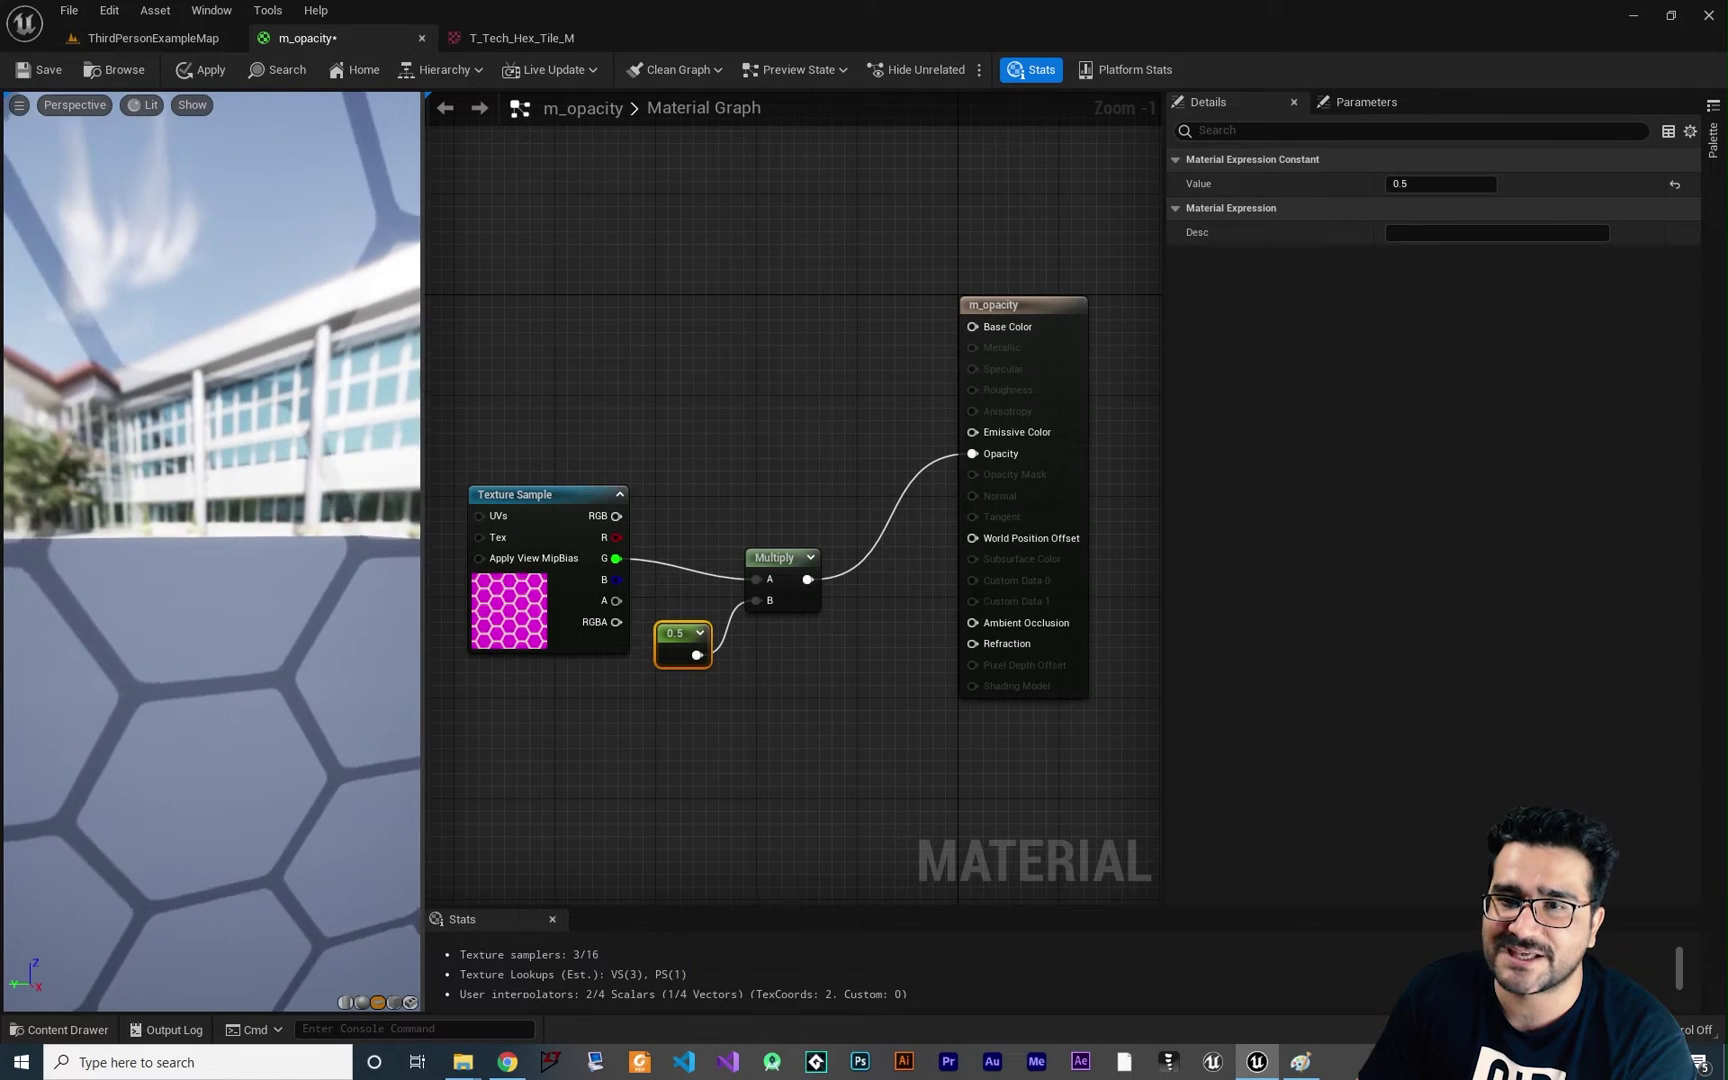
drag(78, 440, 90, 451)
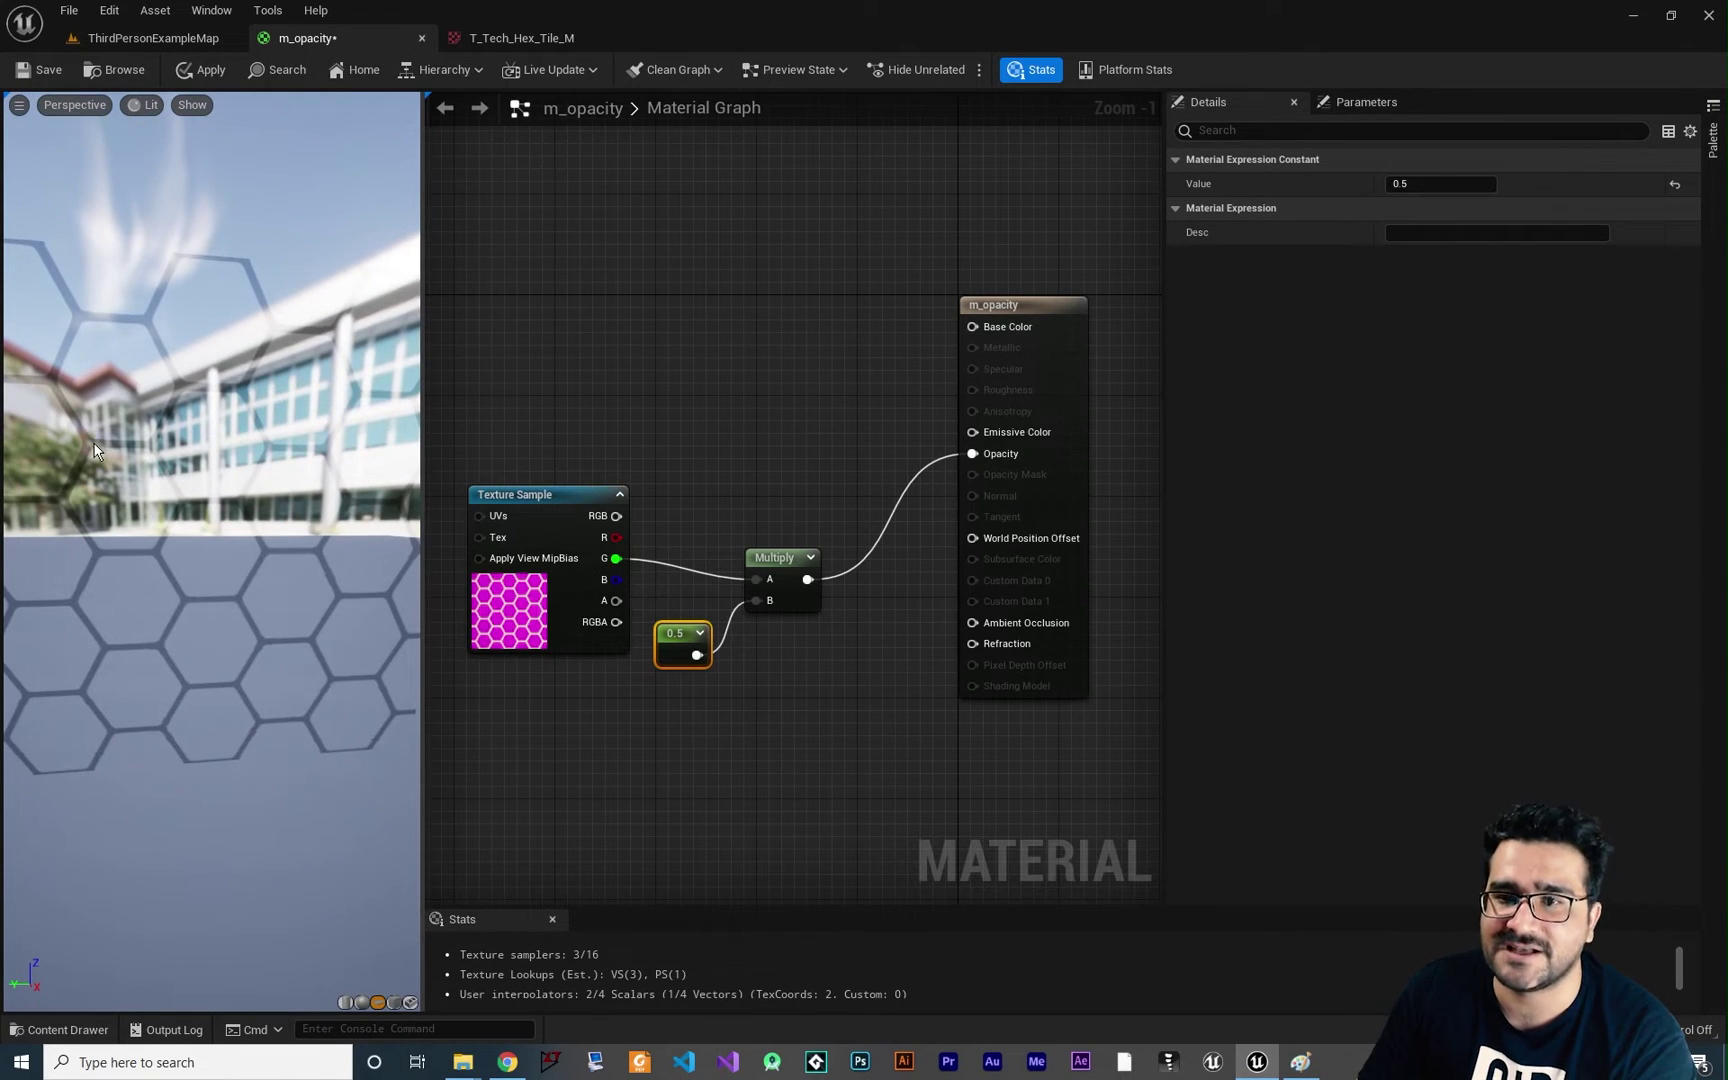
click(521, 37)
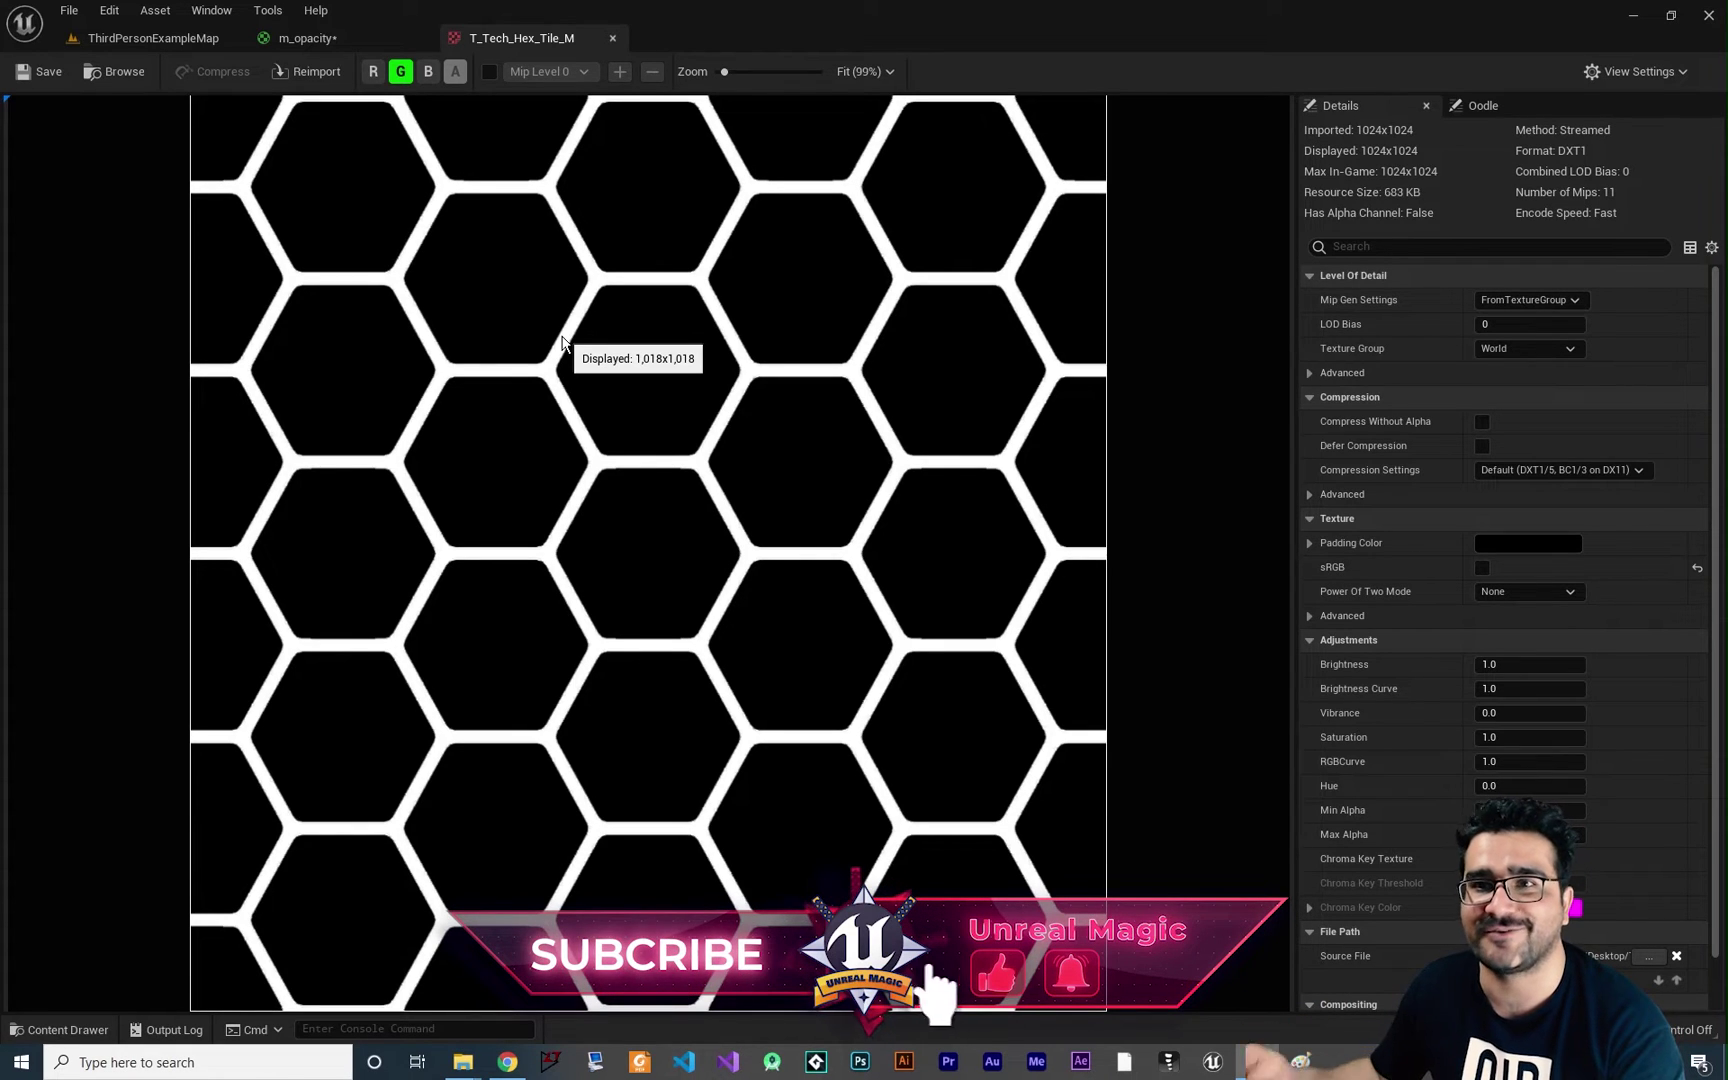
click(324, 40)
drag(230, 606, 252, 518)
scroll(163, 567, up, 5)
scroll(189, 618, down, 5)
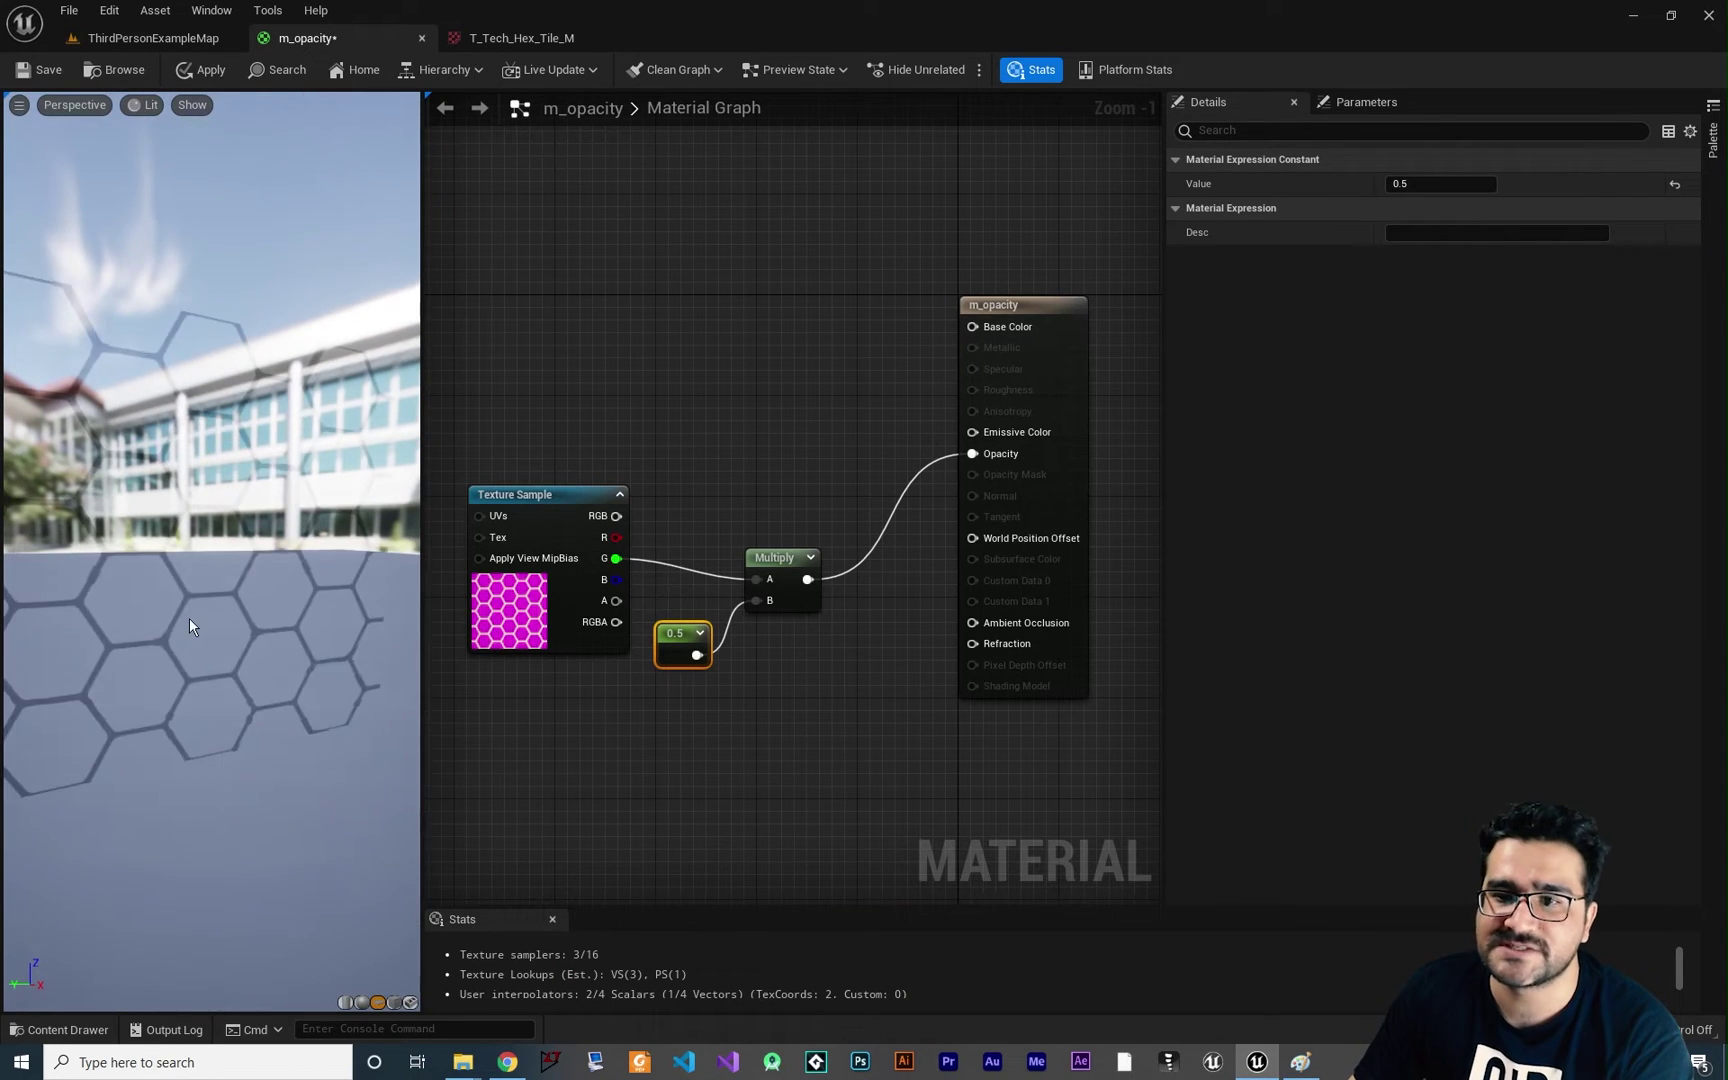
drag(237, 534, 270, 486)
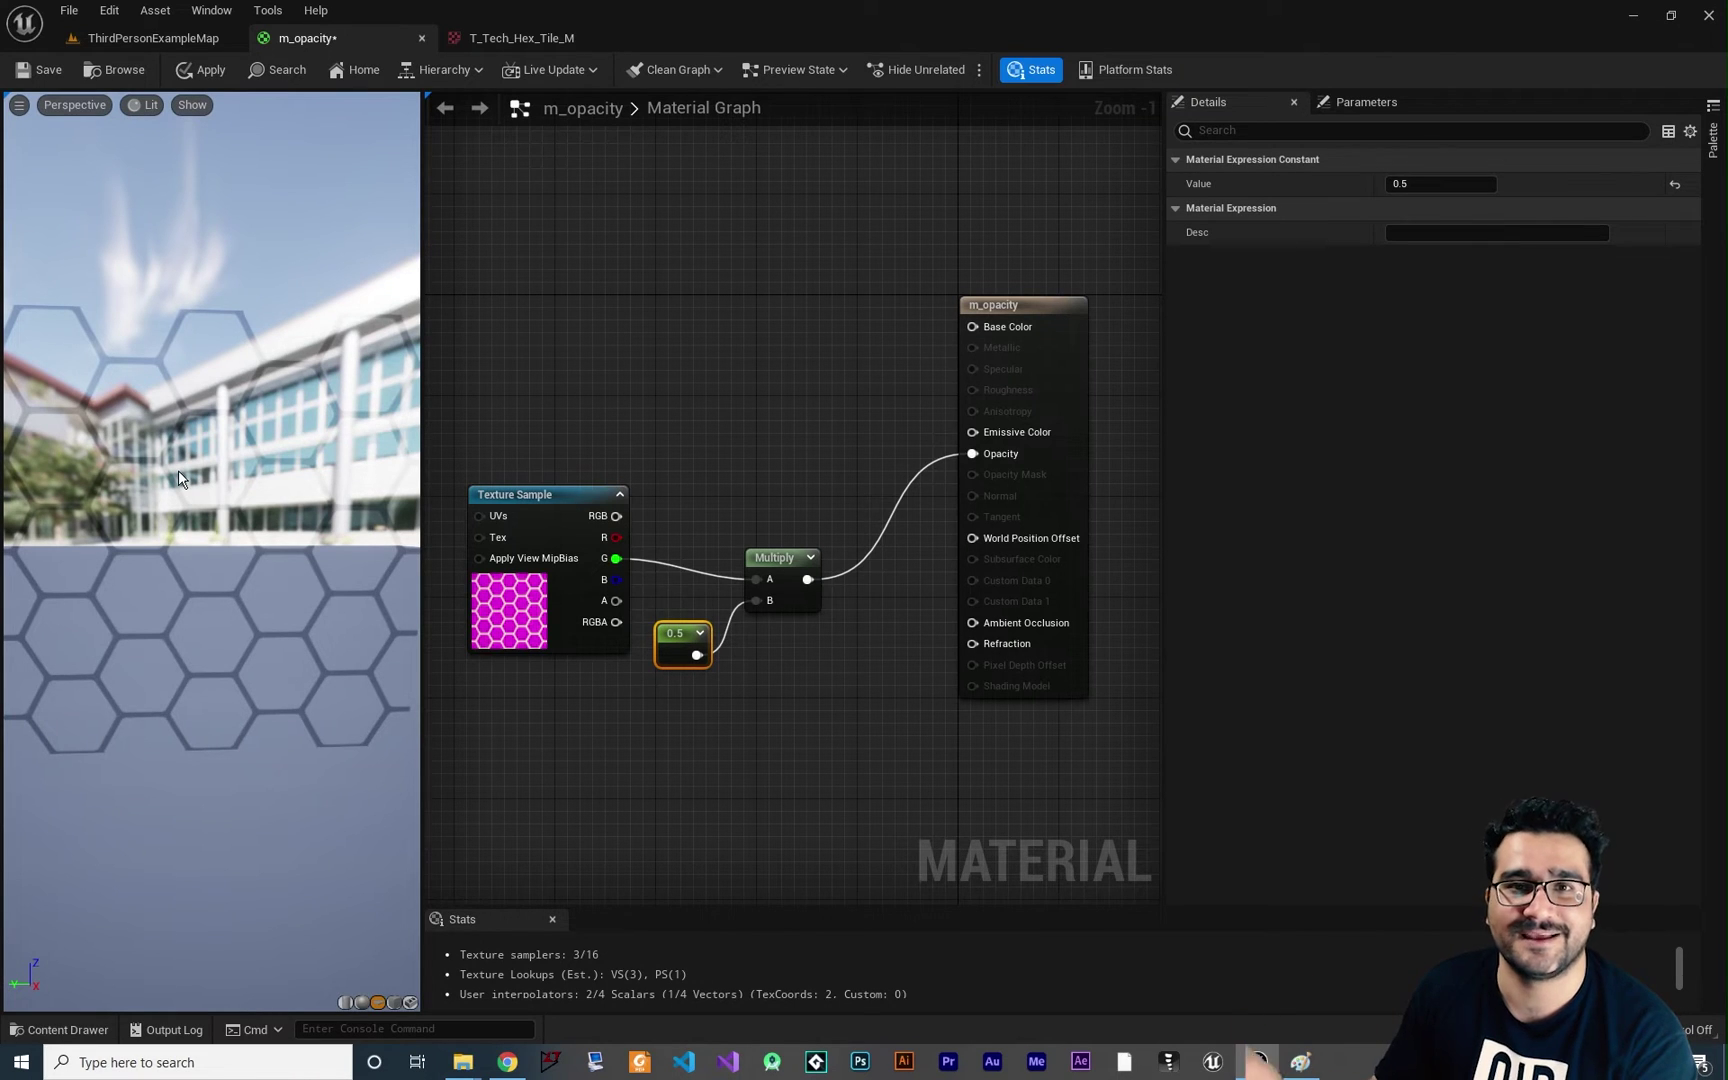
Step: Add a Constant3Vector node above the Texture Sample and set its color to light green (0.163, 0.844, 0.163)
right_drag(629, 302, 703, 425)
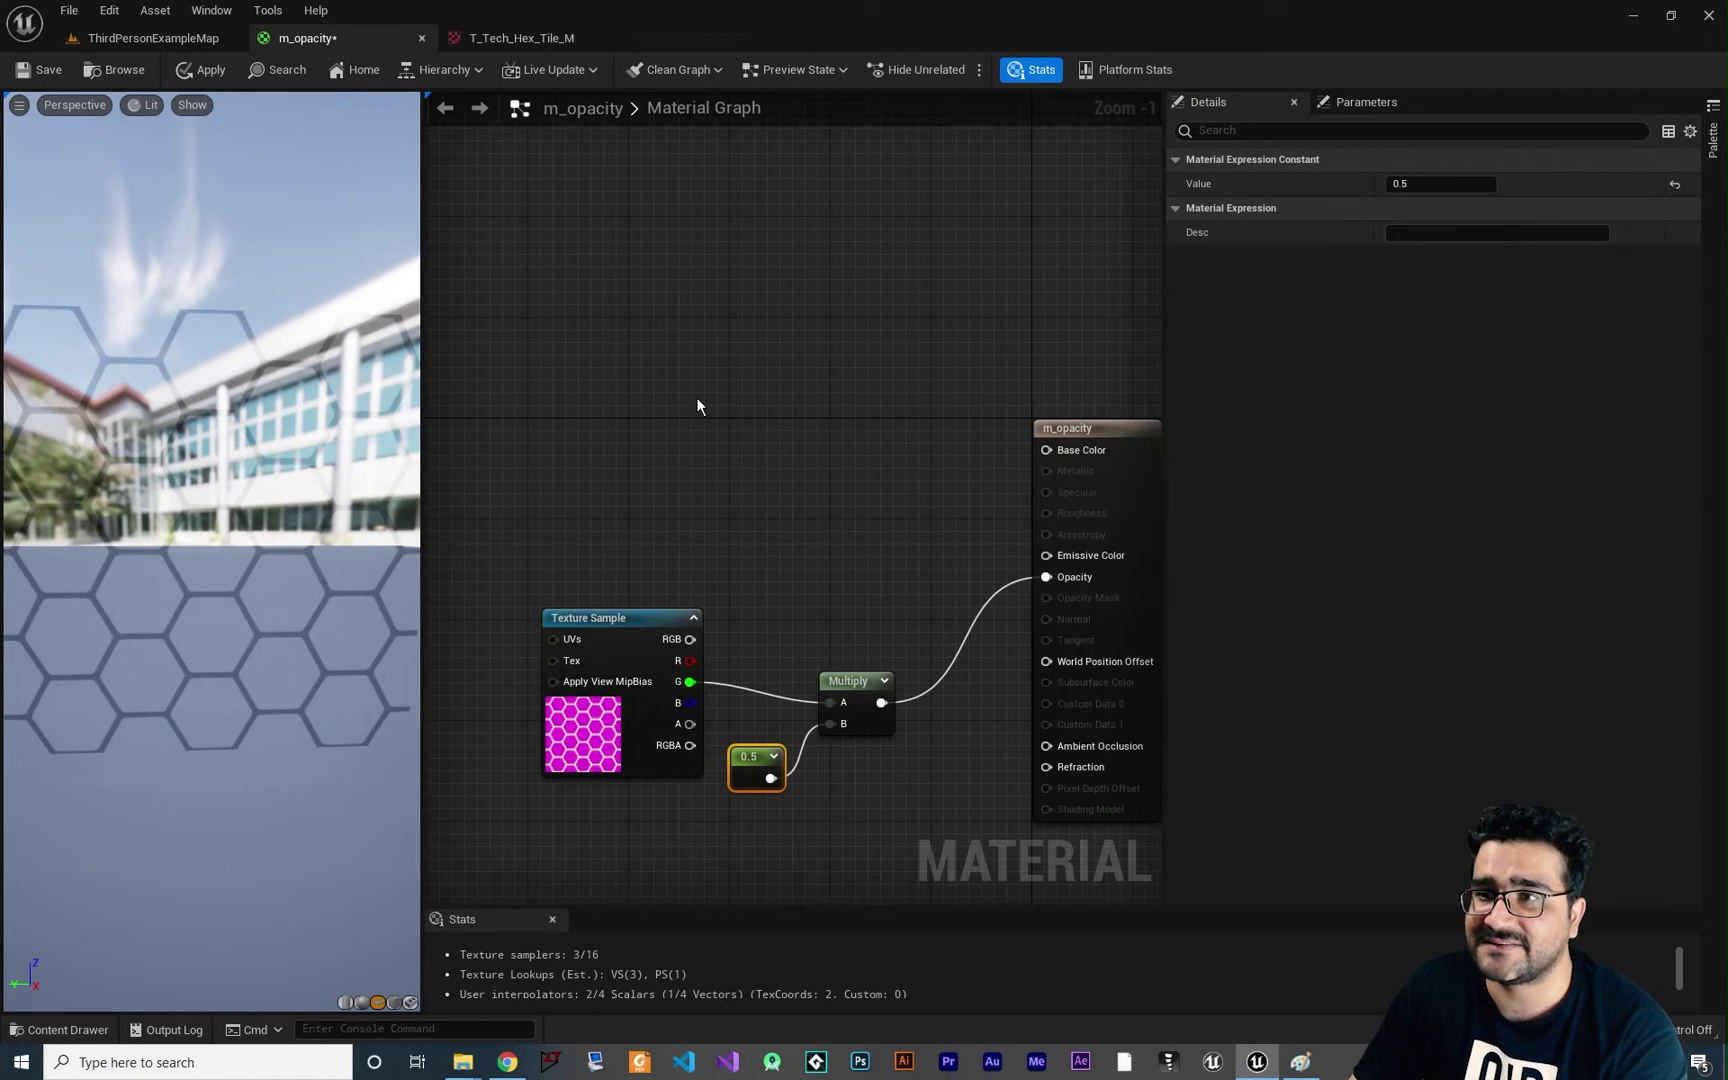
click(616, 320)
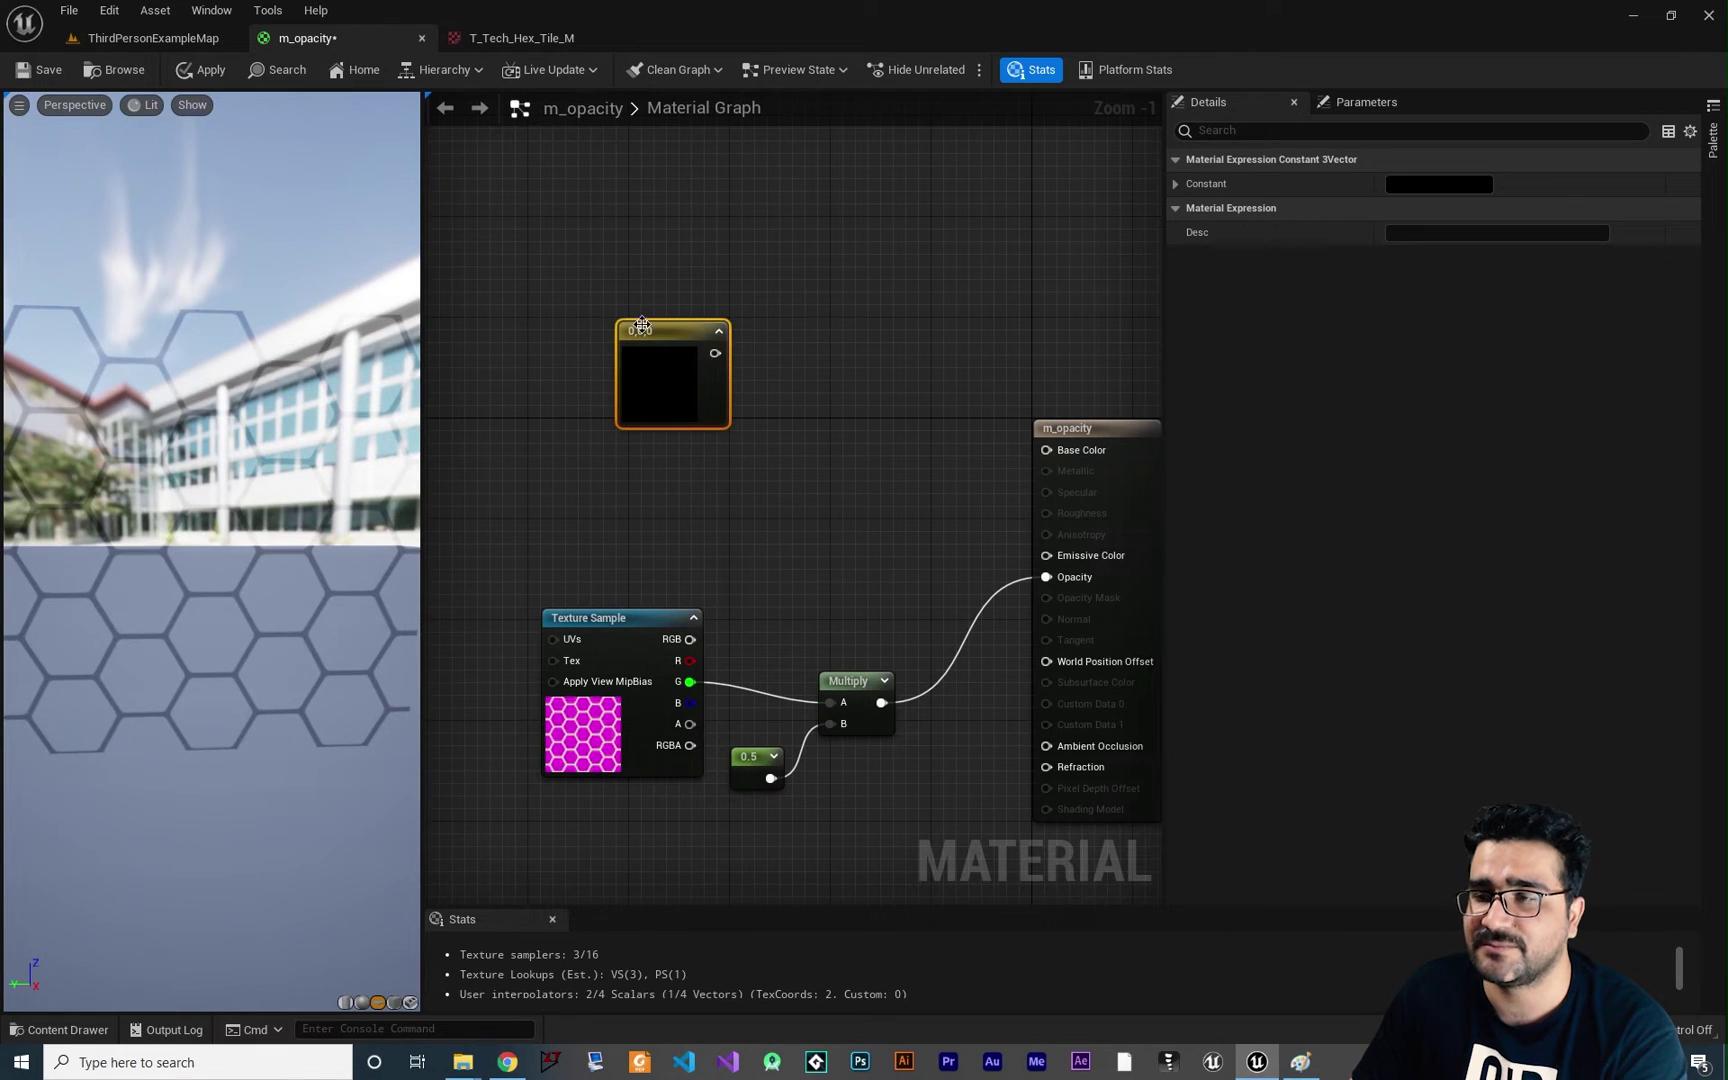
drag(673, 362, 610, 360)
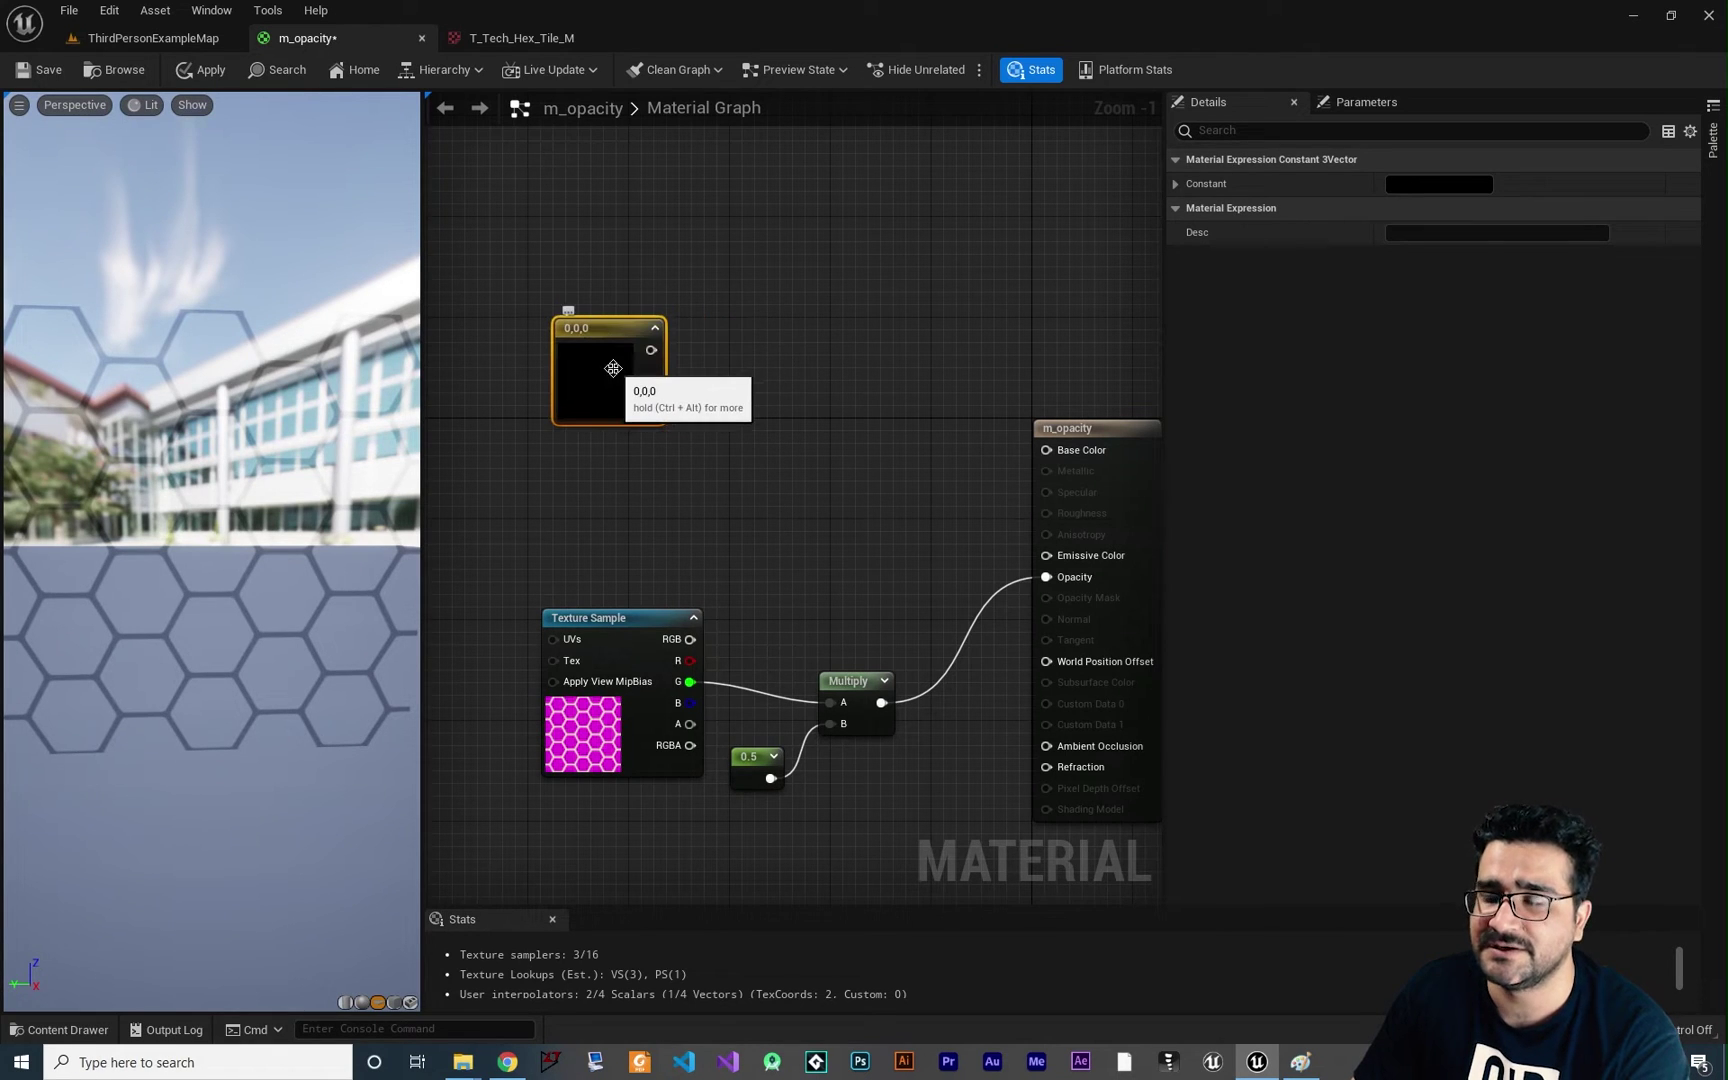
double_click(613, 368)
drag(724, 560, 686, 601)
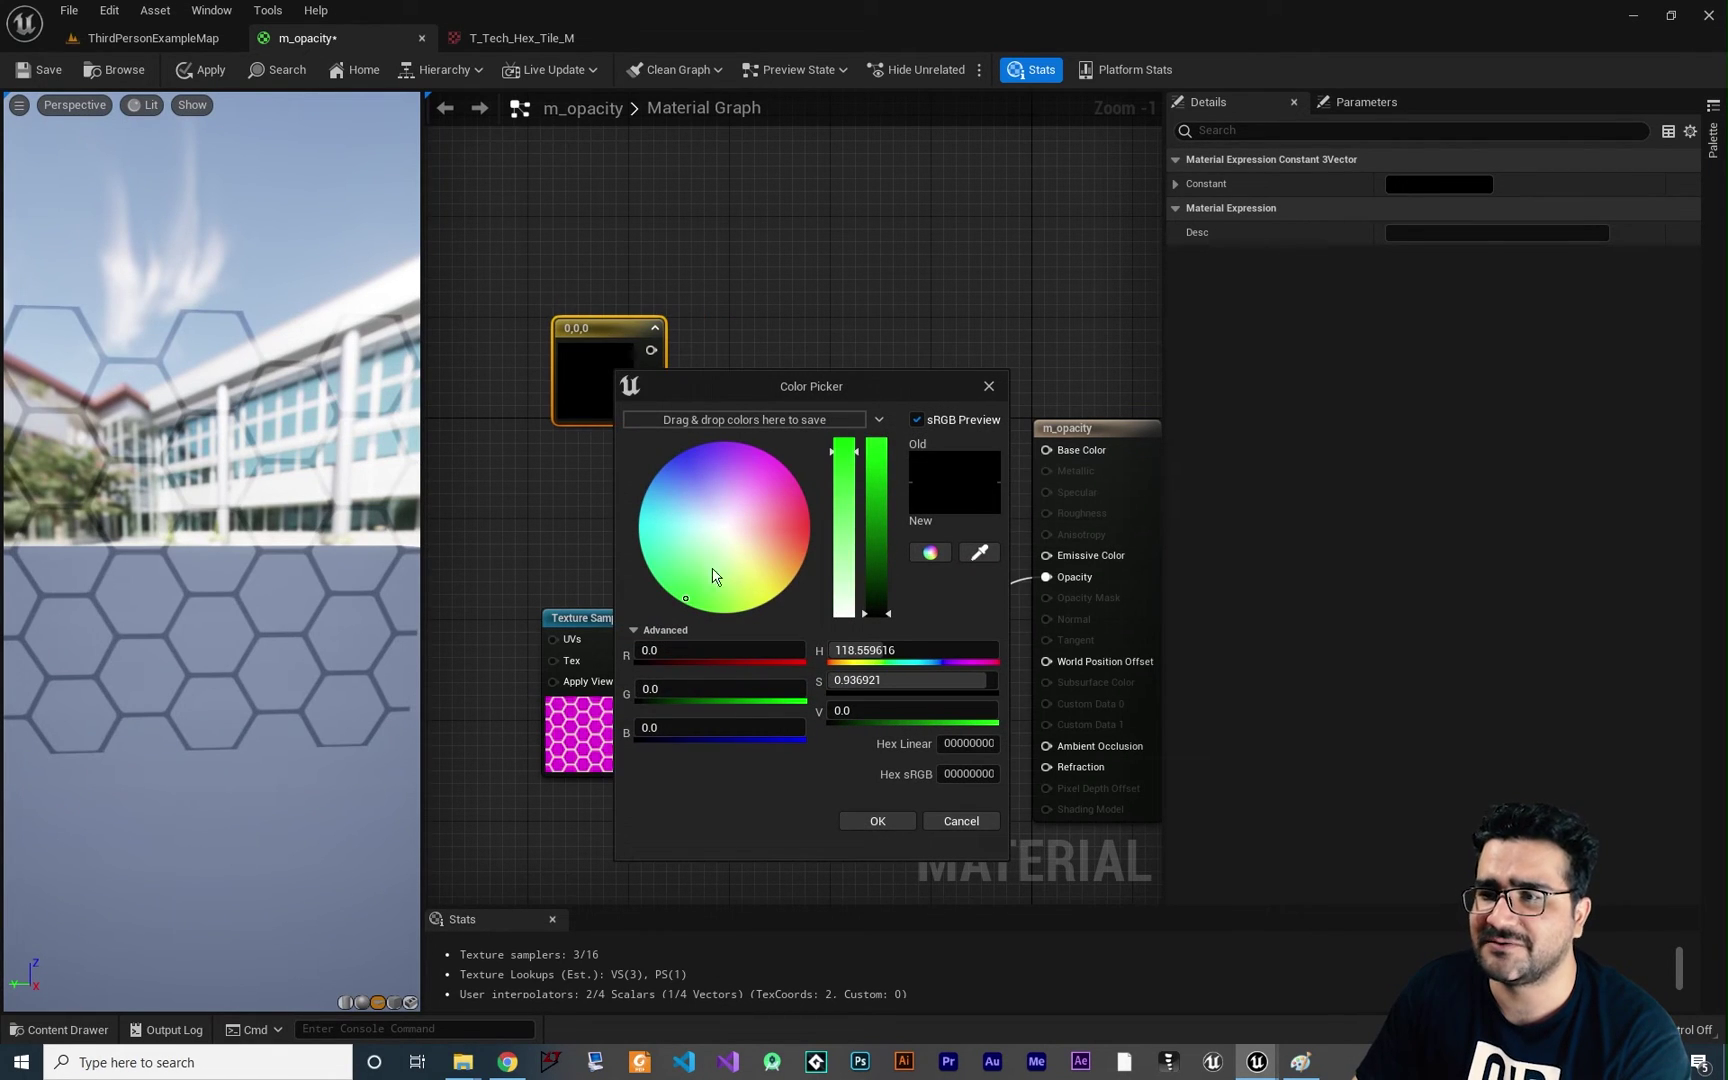
drag(700, 690, 779, 691)
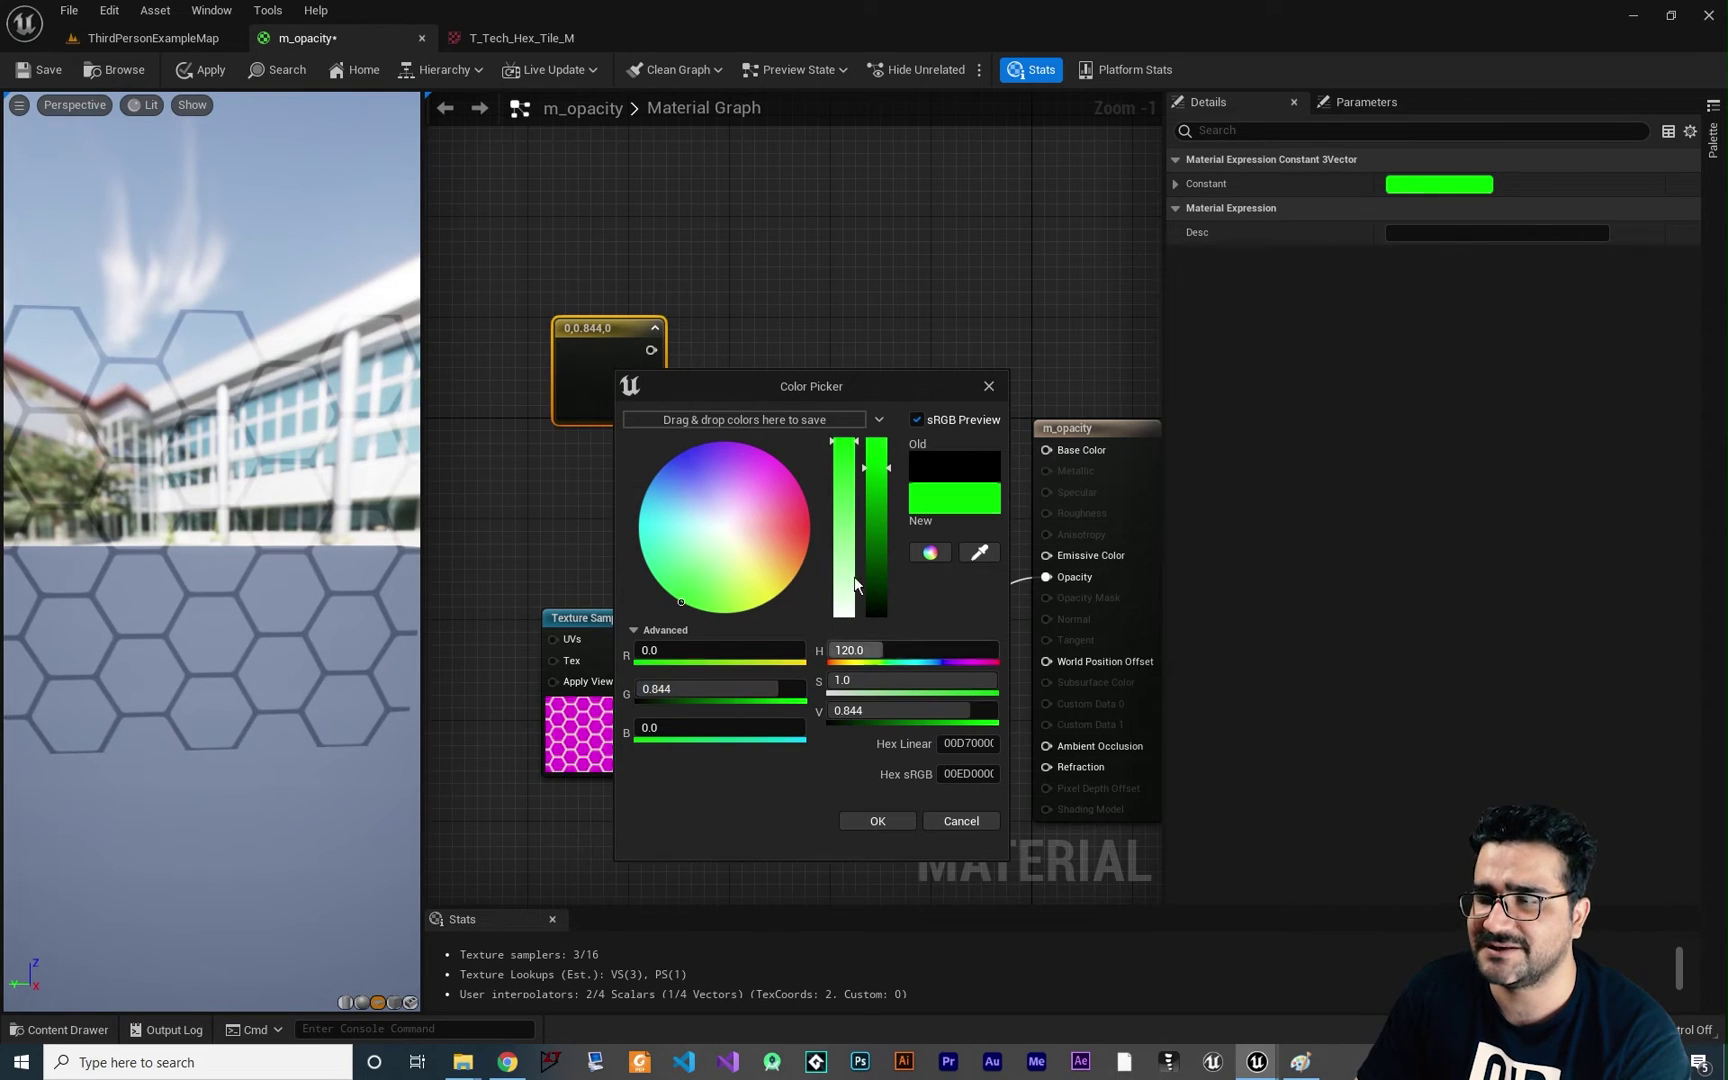
click(846, 473)
click(877, 821)
drag(614, 322, 602, 272)
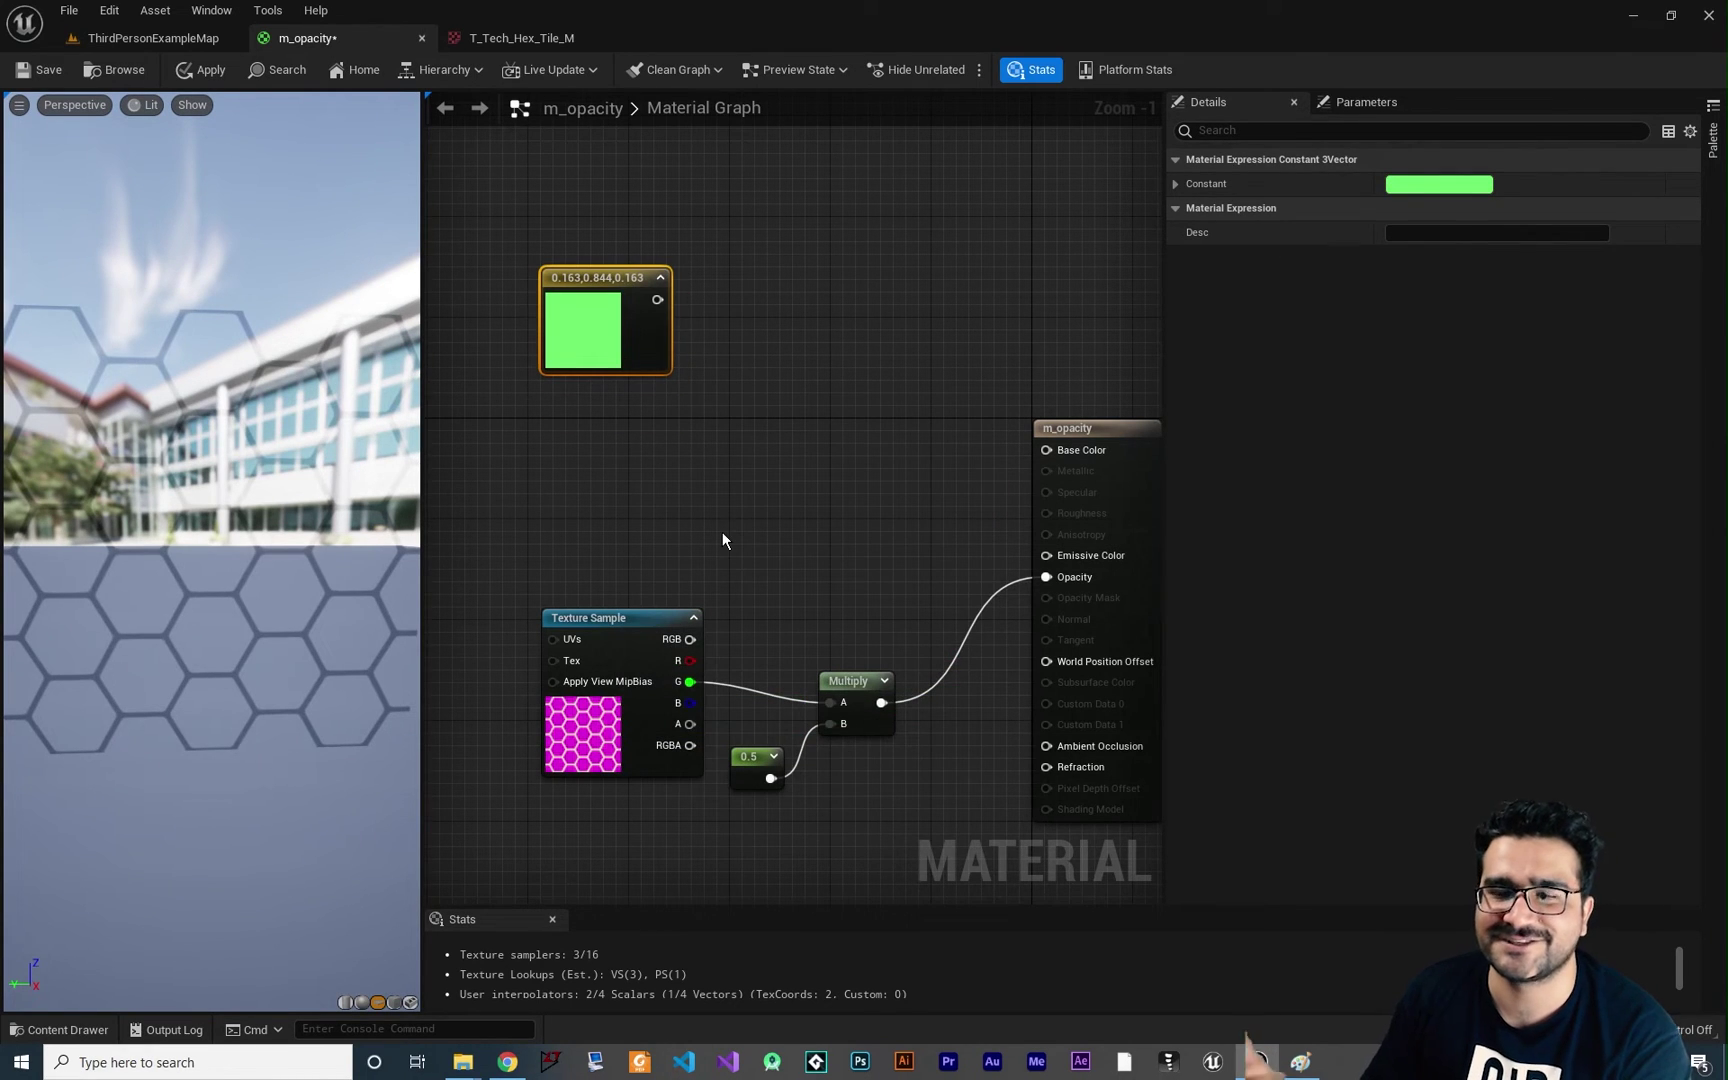
Step: Create a second Multiply node above the first, with its A input fed by the Texture Sample's G output
right_drag(702, 443, 723, 471)
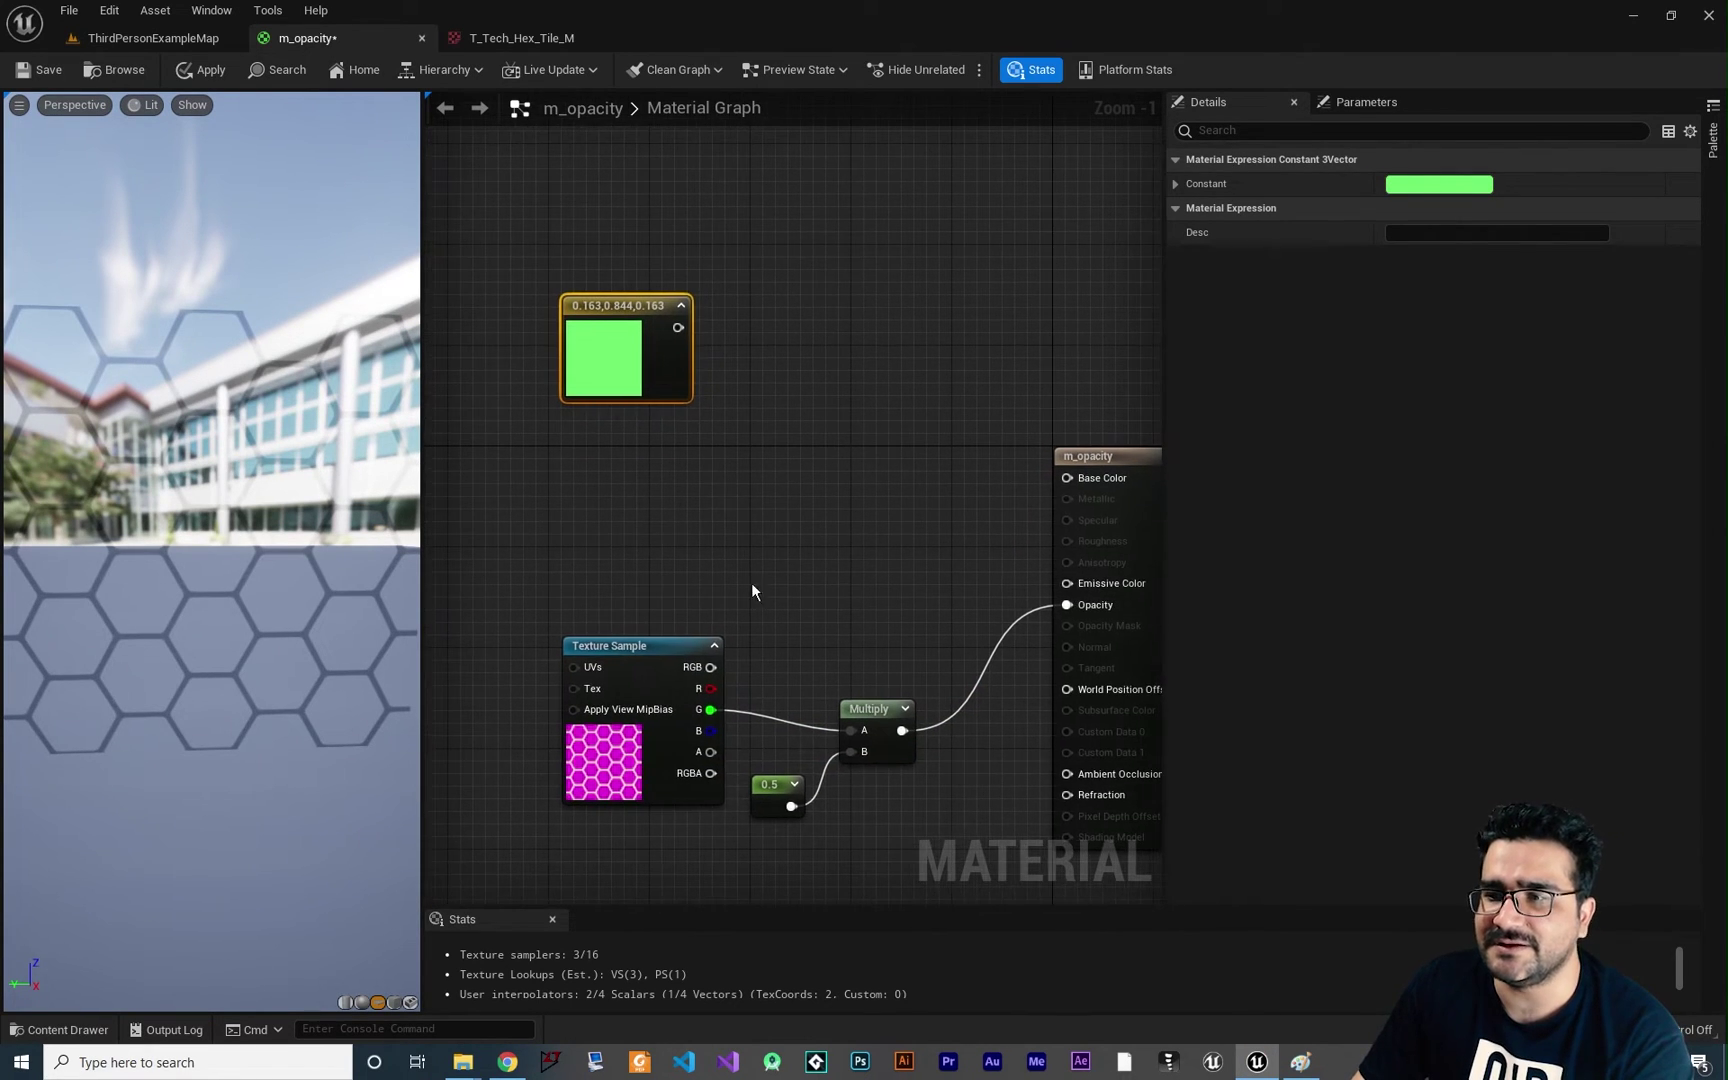
right_drag(784, 643, 780, 662)
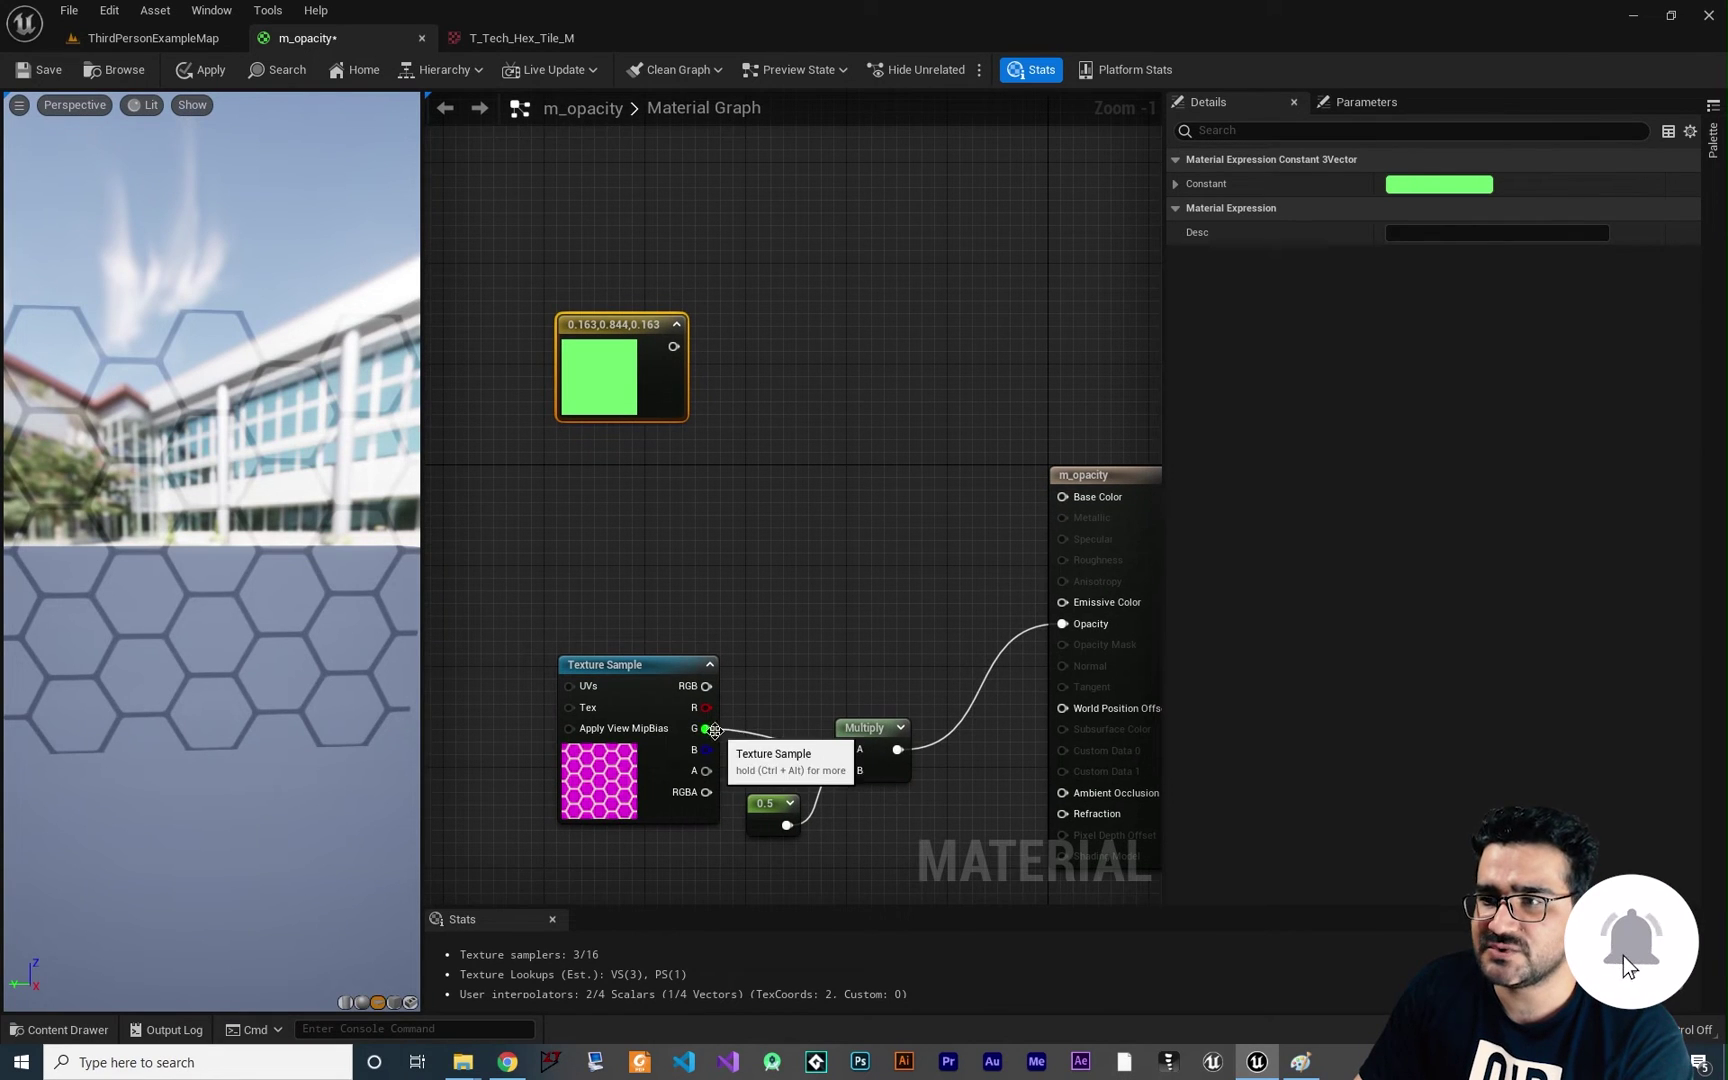
drag(715, 730, 804, 570)
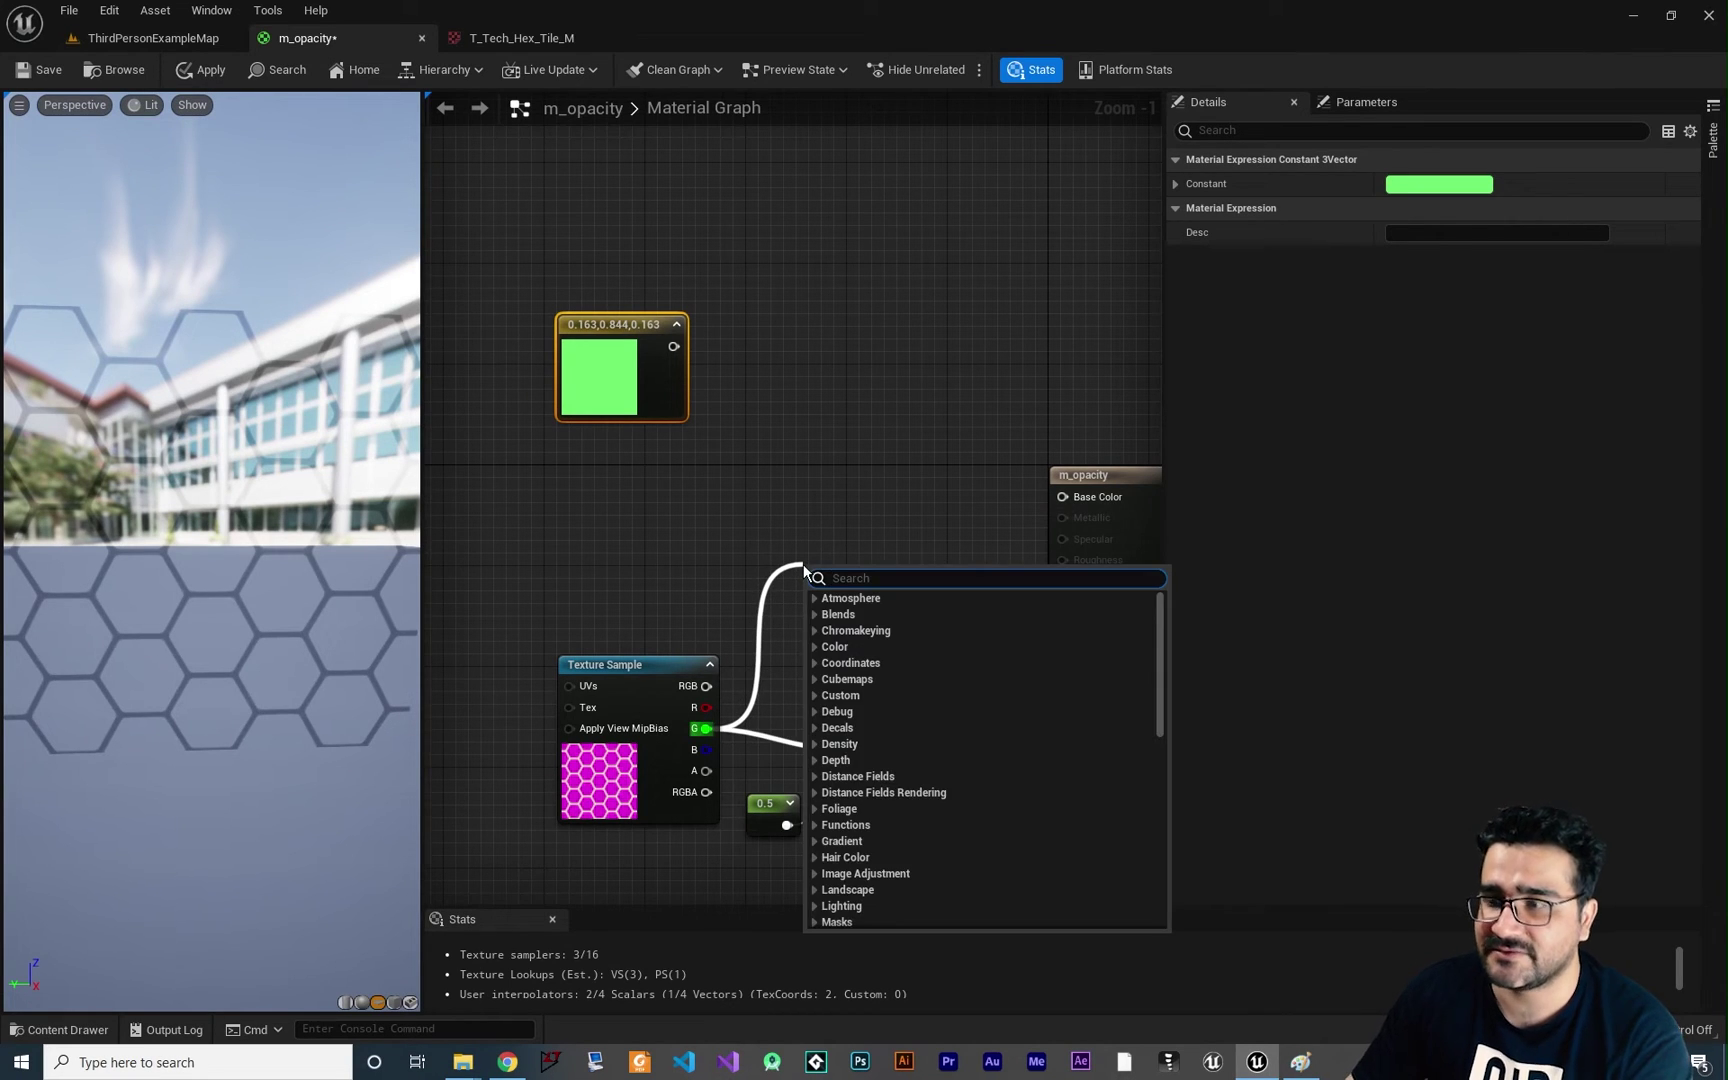
text(mult)
key(Return)
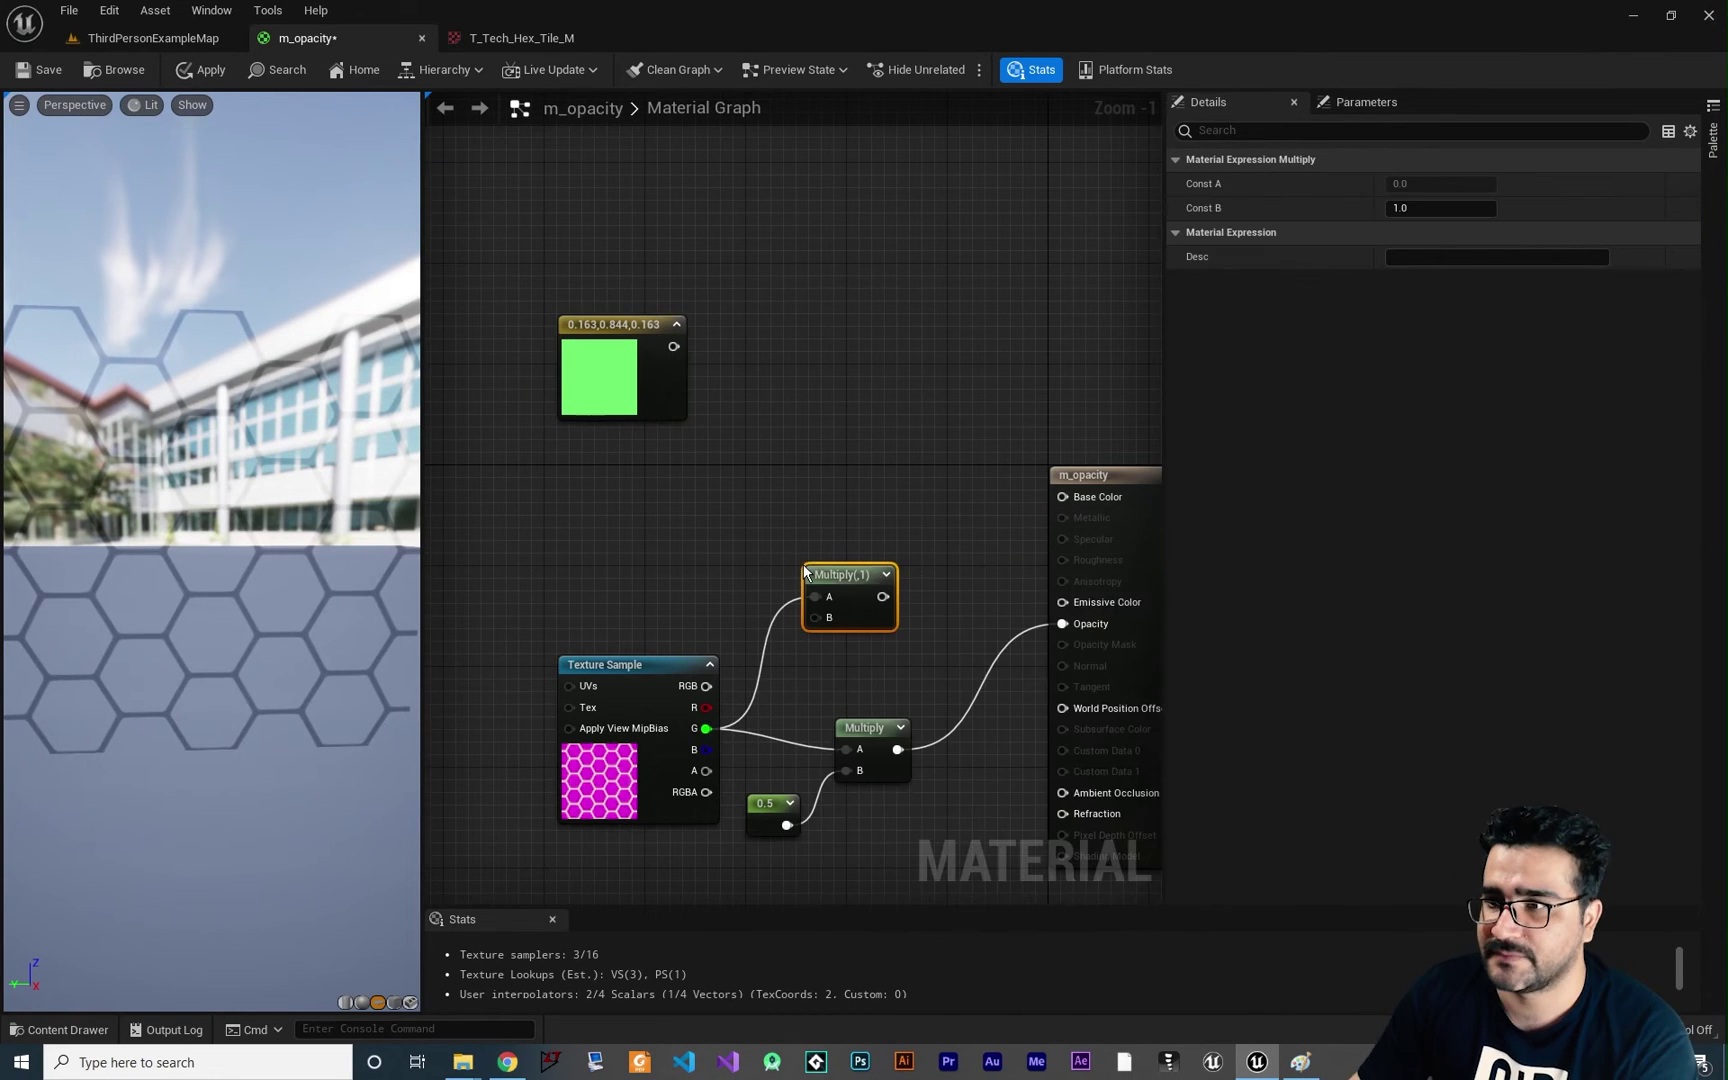
Step: Add a new Constant node, shift the Texture Sample aside for space, and connect the constant to the upper Multiply's B input
click(788, 660)
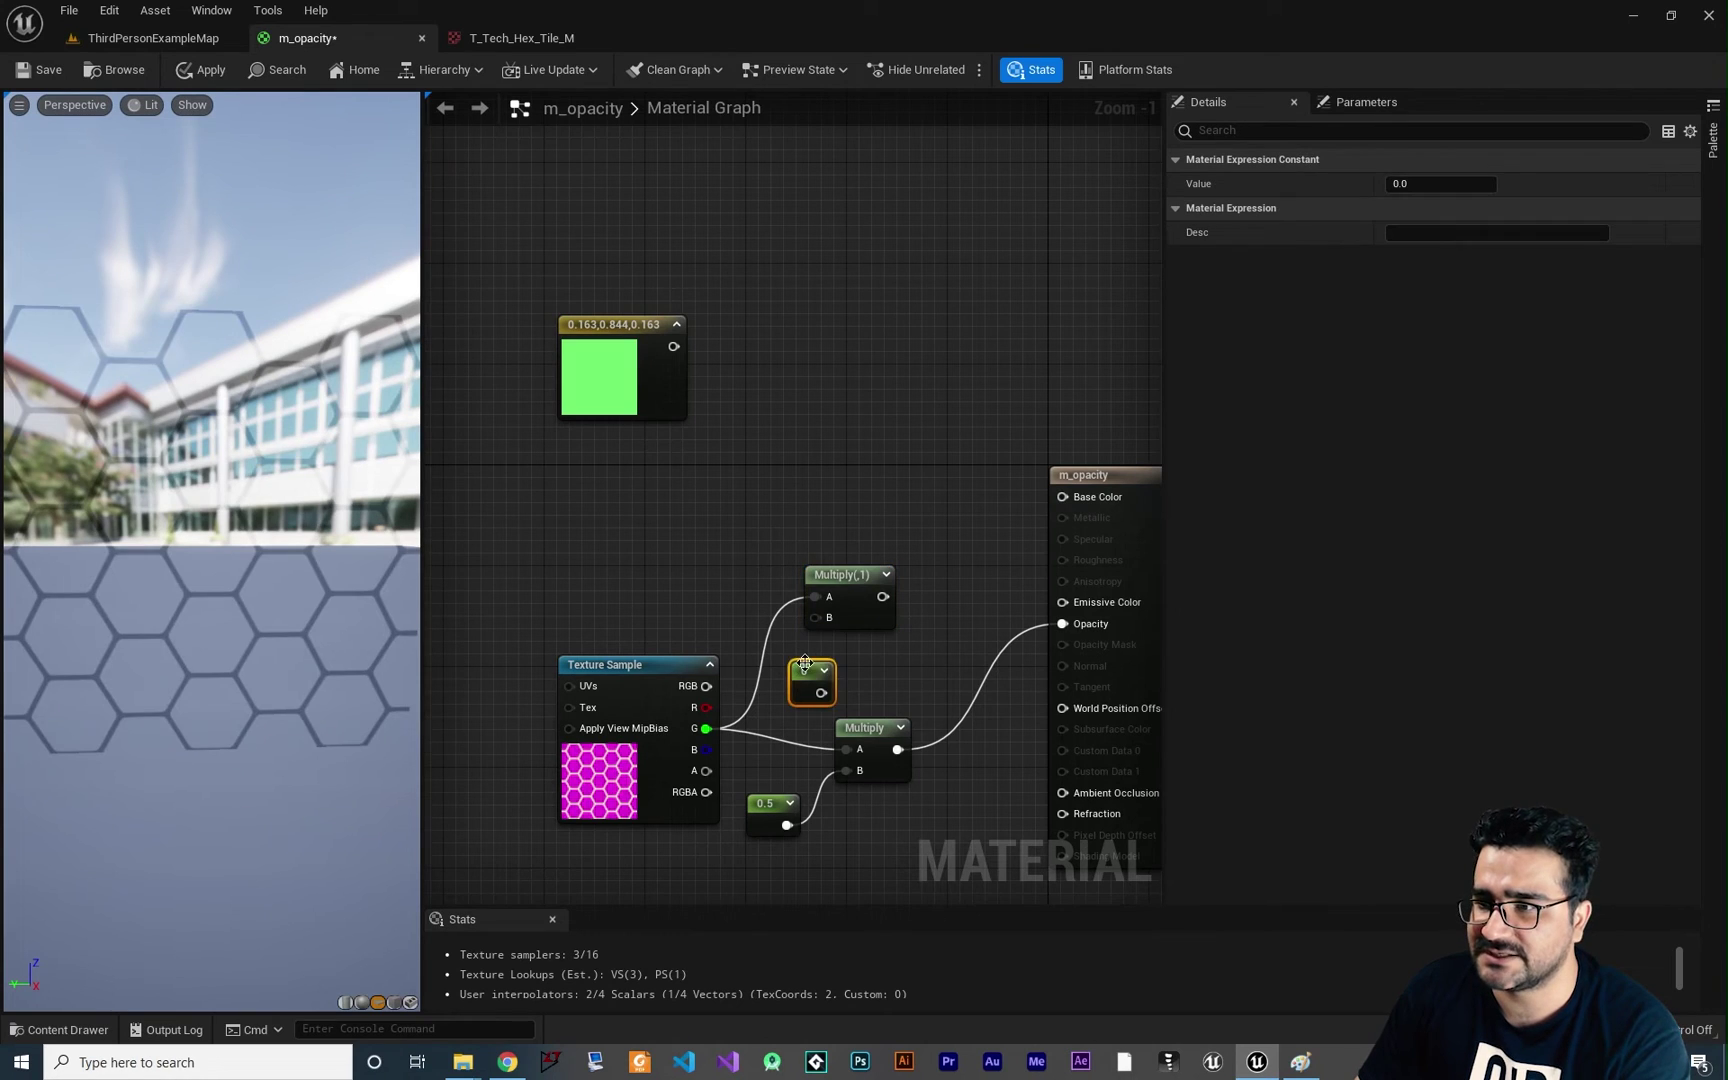
drag(685, 672, 534, 672)
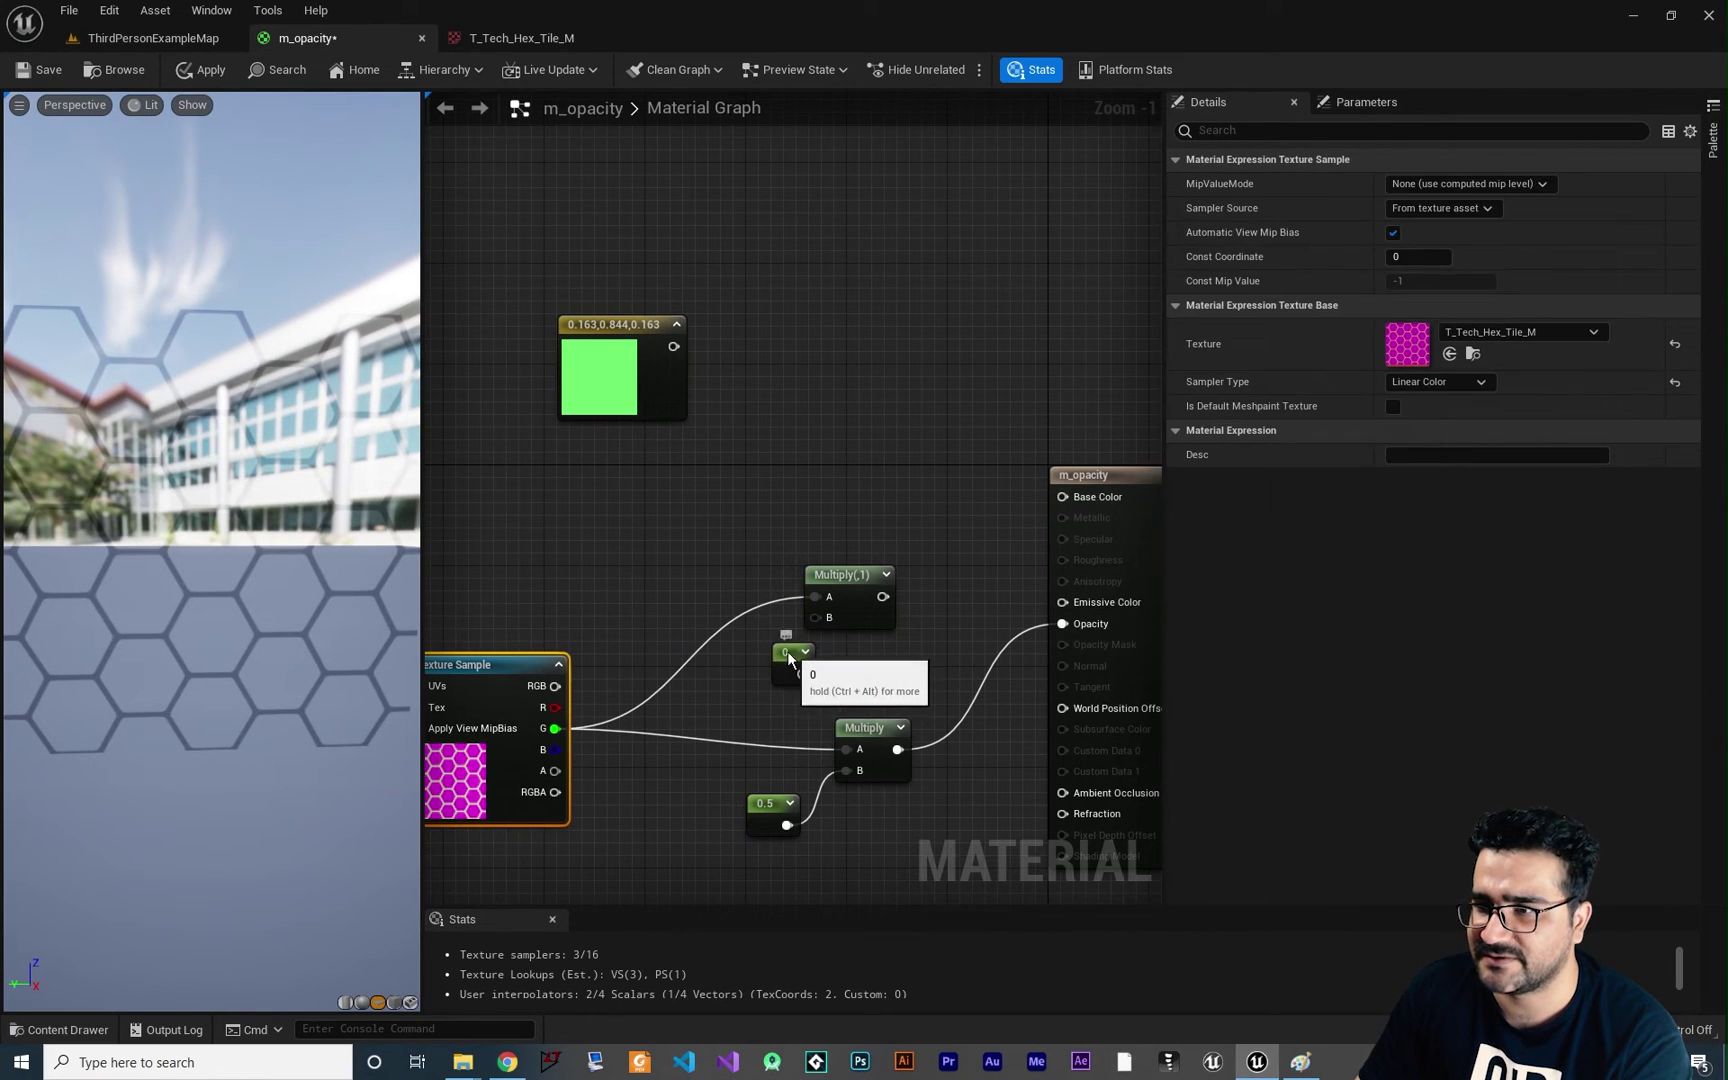
drag(815, 672, 816, 618)
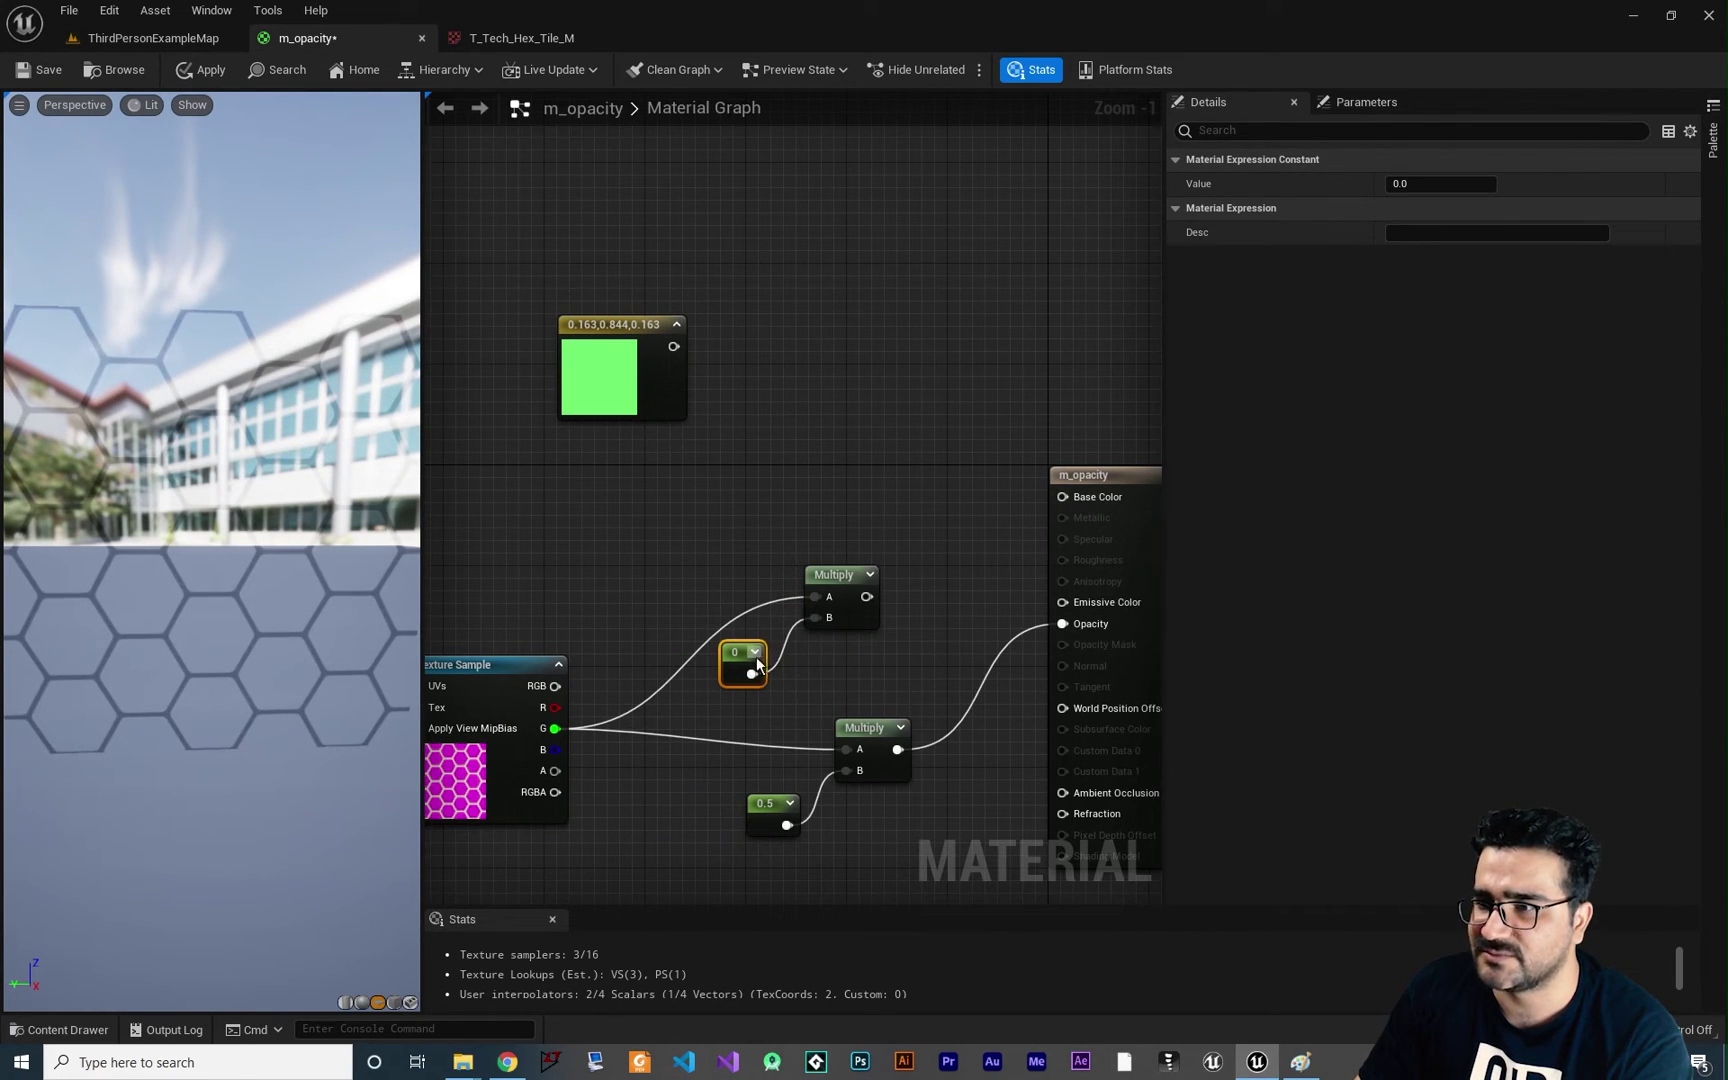
Step: Set the constant feeding the upper Multiply node's B input to 1000
click(1428, 184)
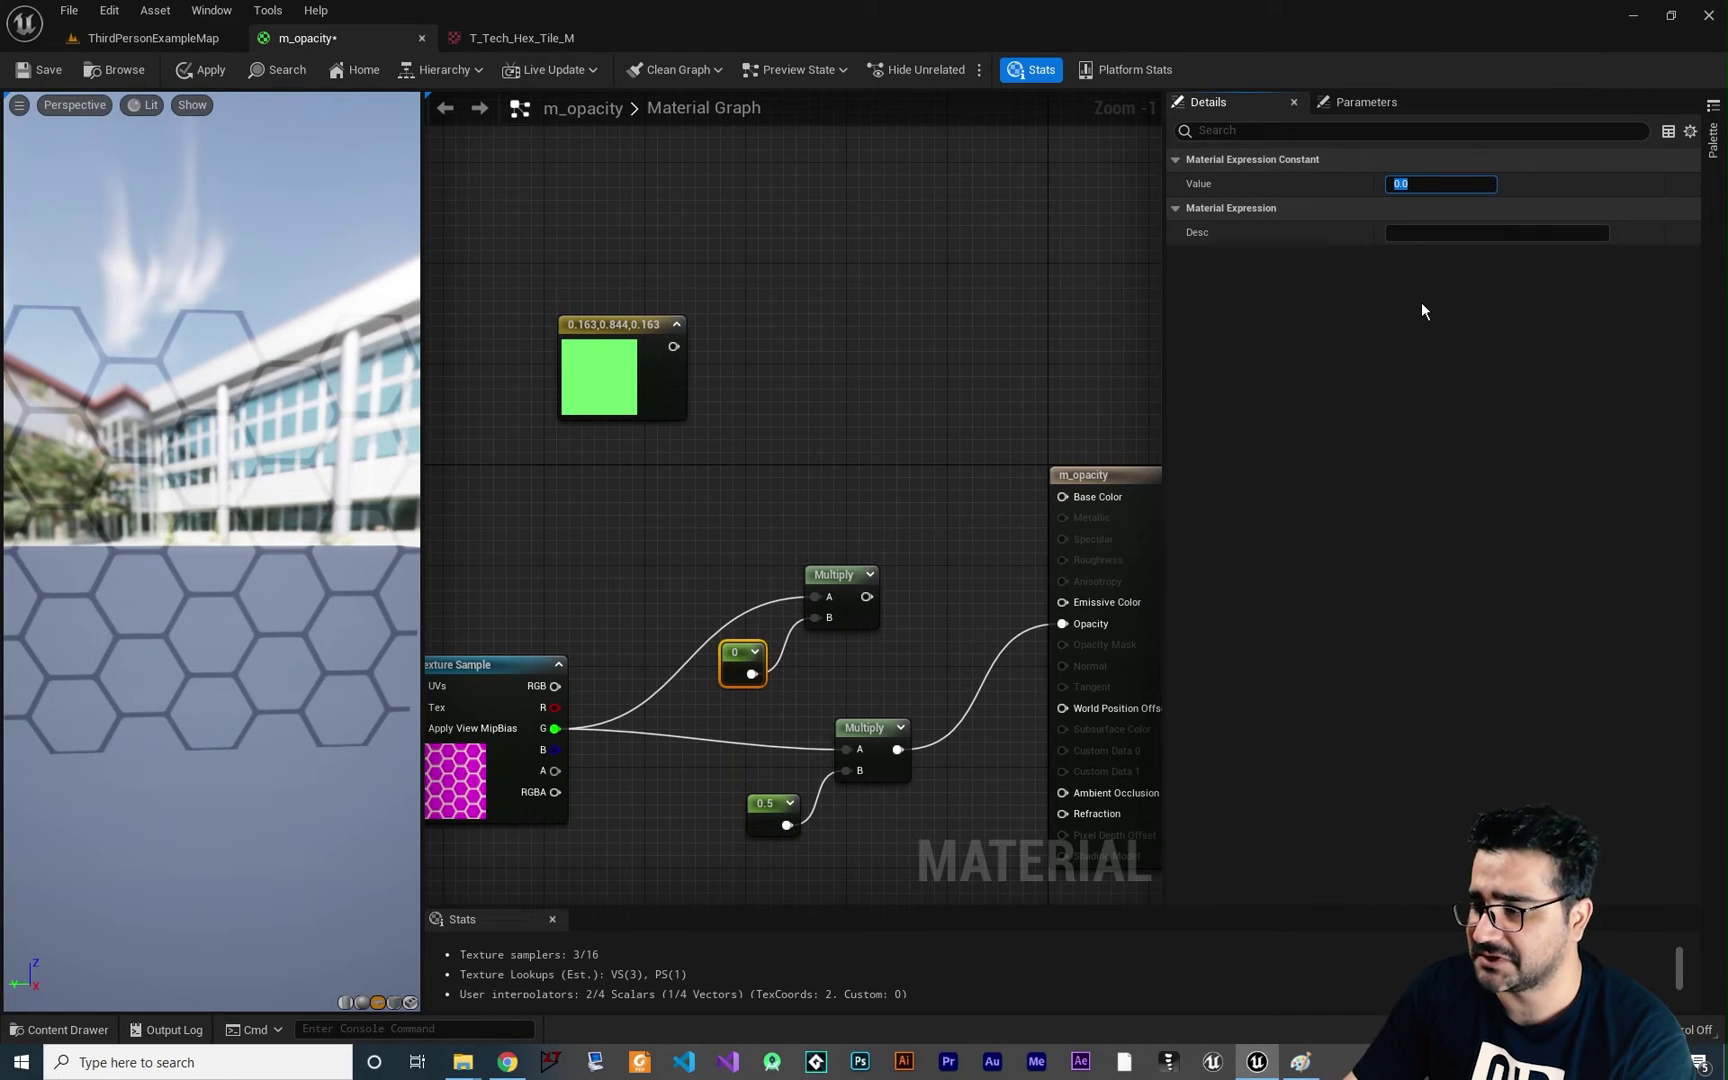
text(1000)
key(Return)
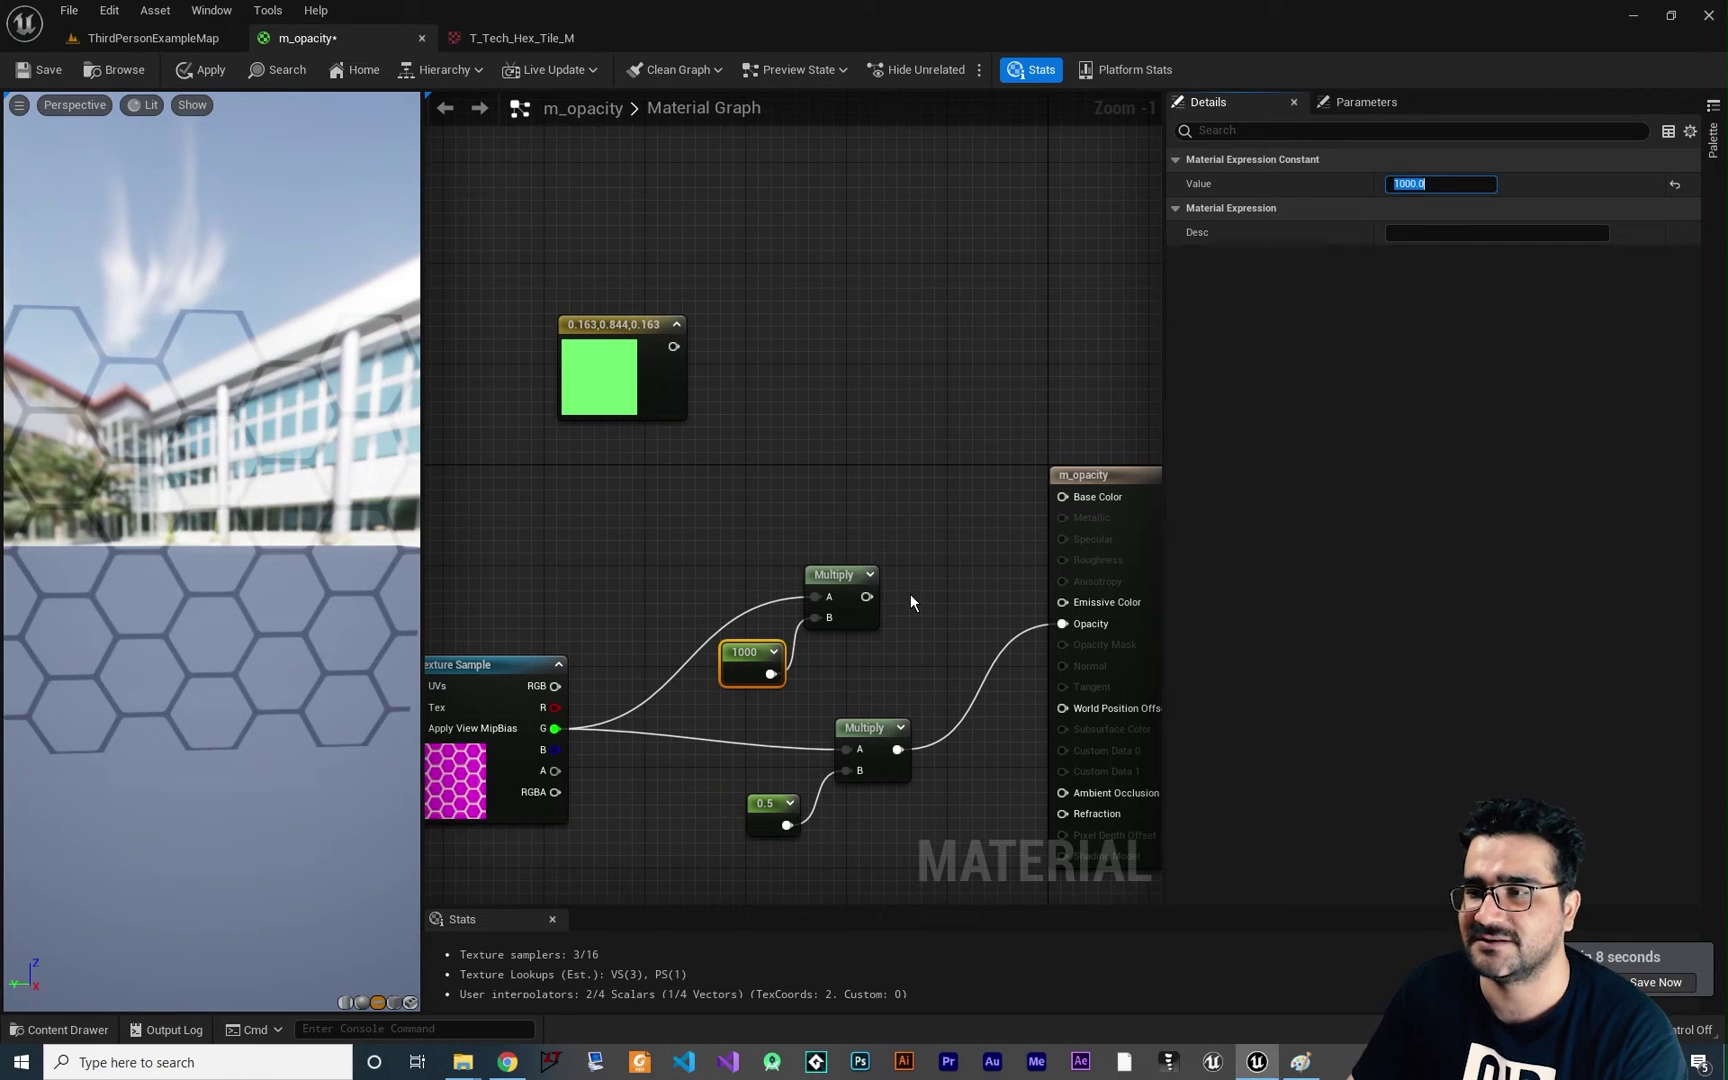
Step: Move the green color node closer and multiply it with the upper Multiply's output in a new Multiply node, color in A
drag(620, 370, 770, 397)
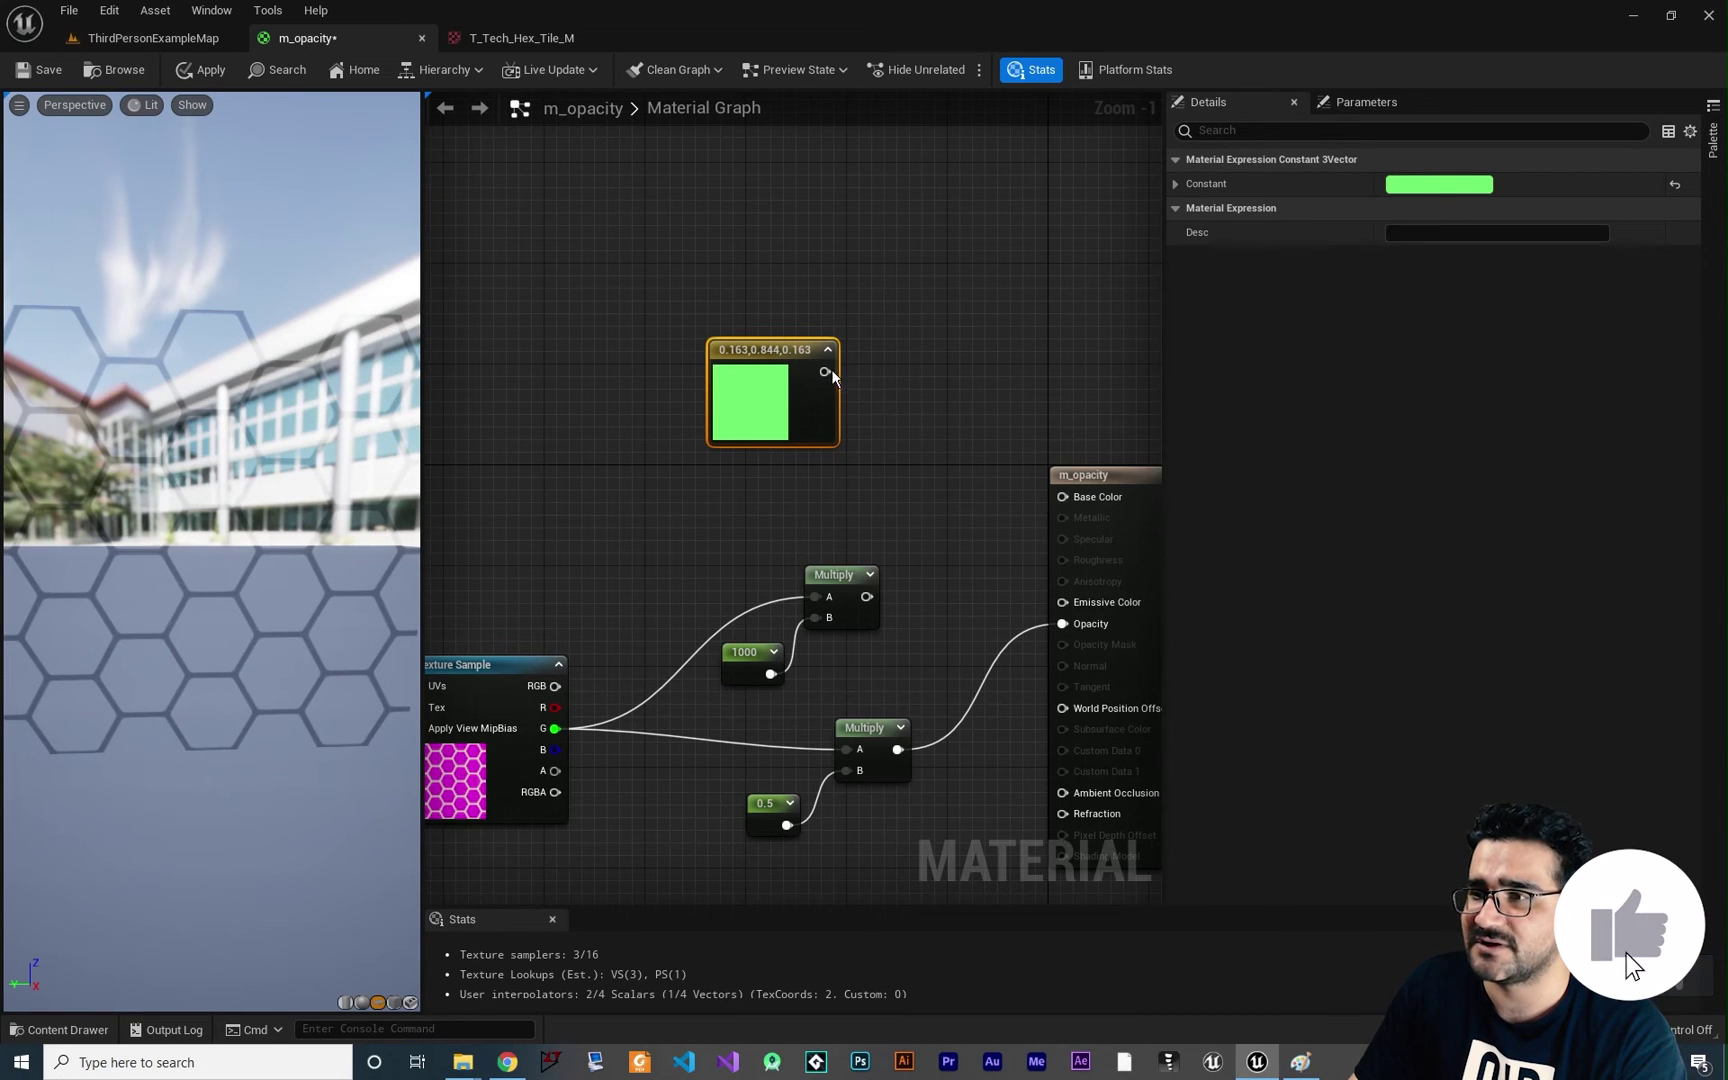
drag(824, 371, 918, 490)
text(mult)
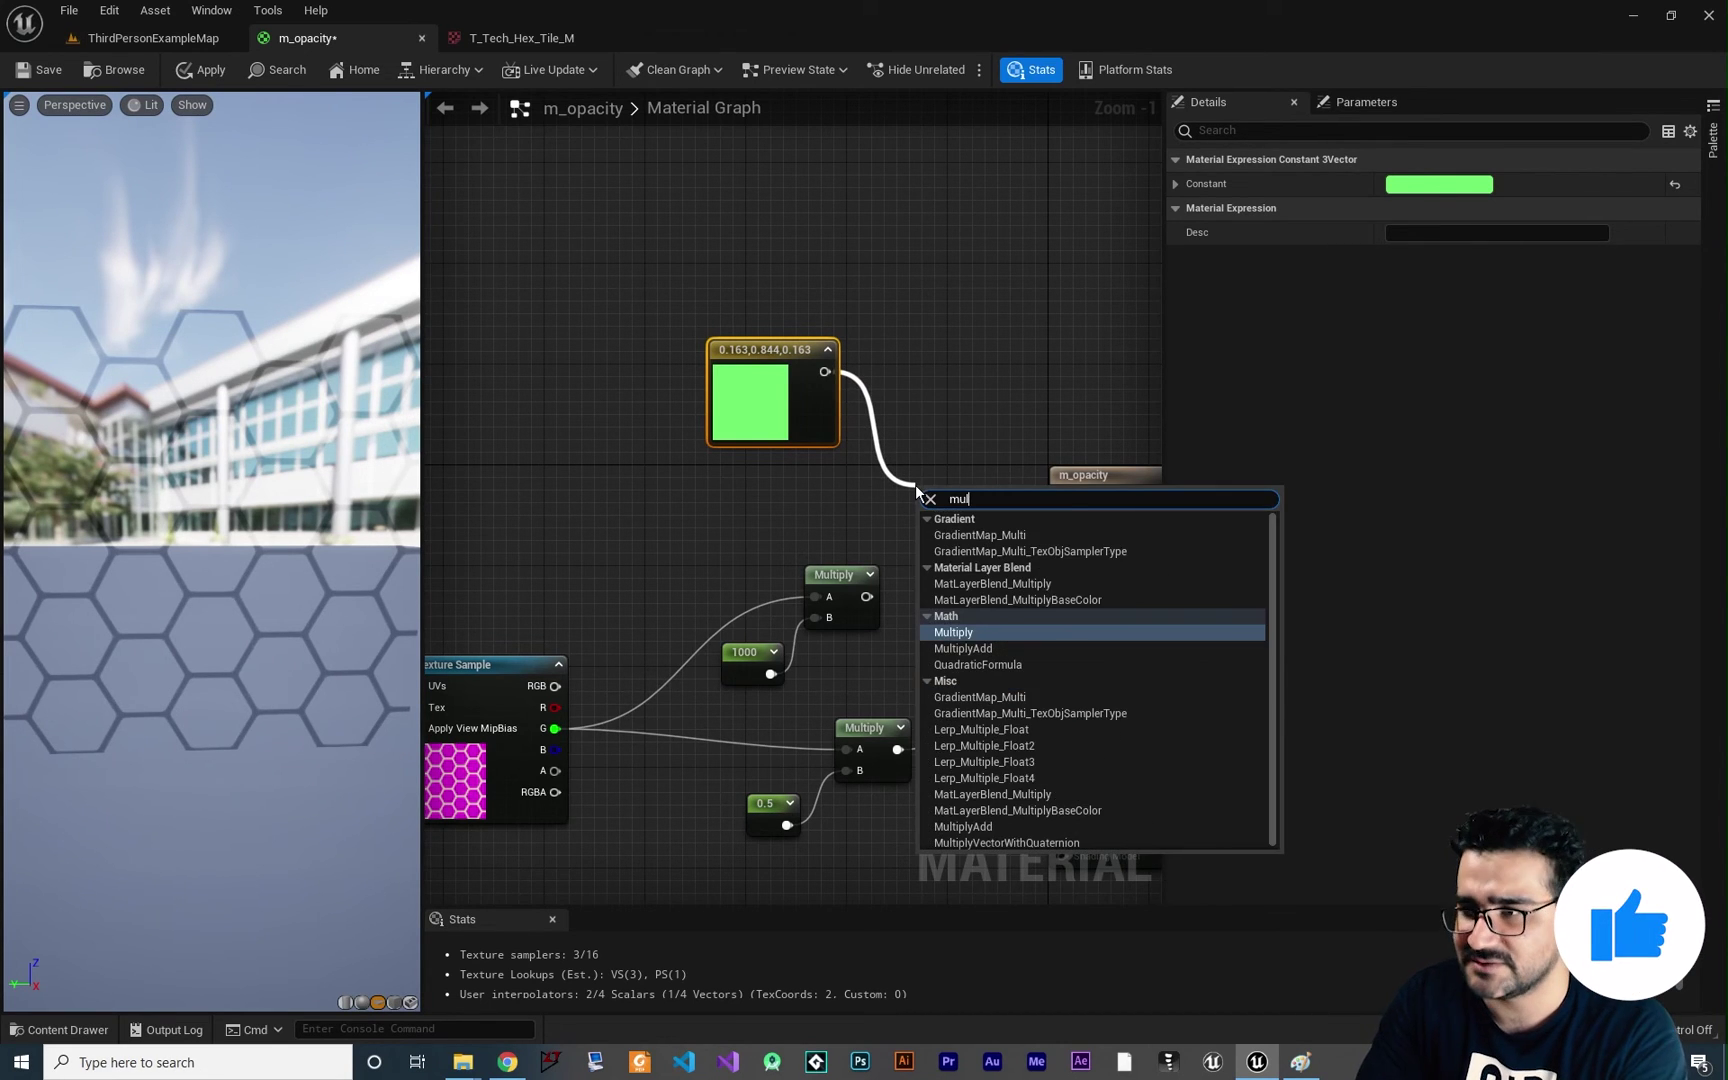
key(Return)
drag(866, 596, 928, 538)
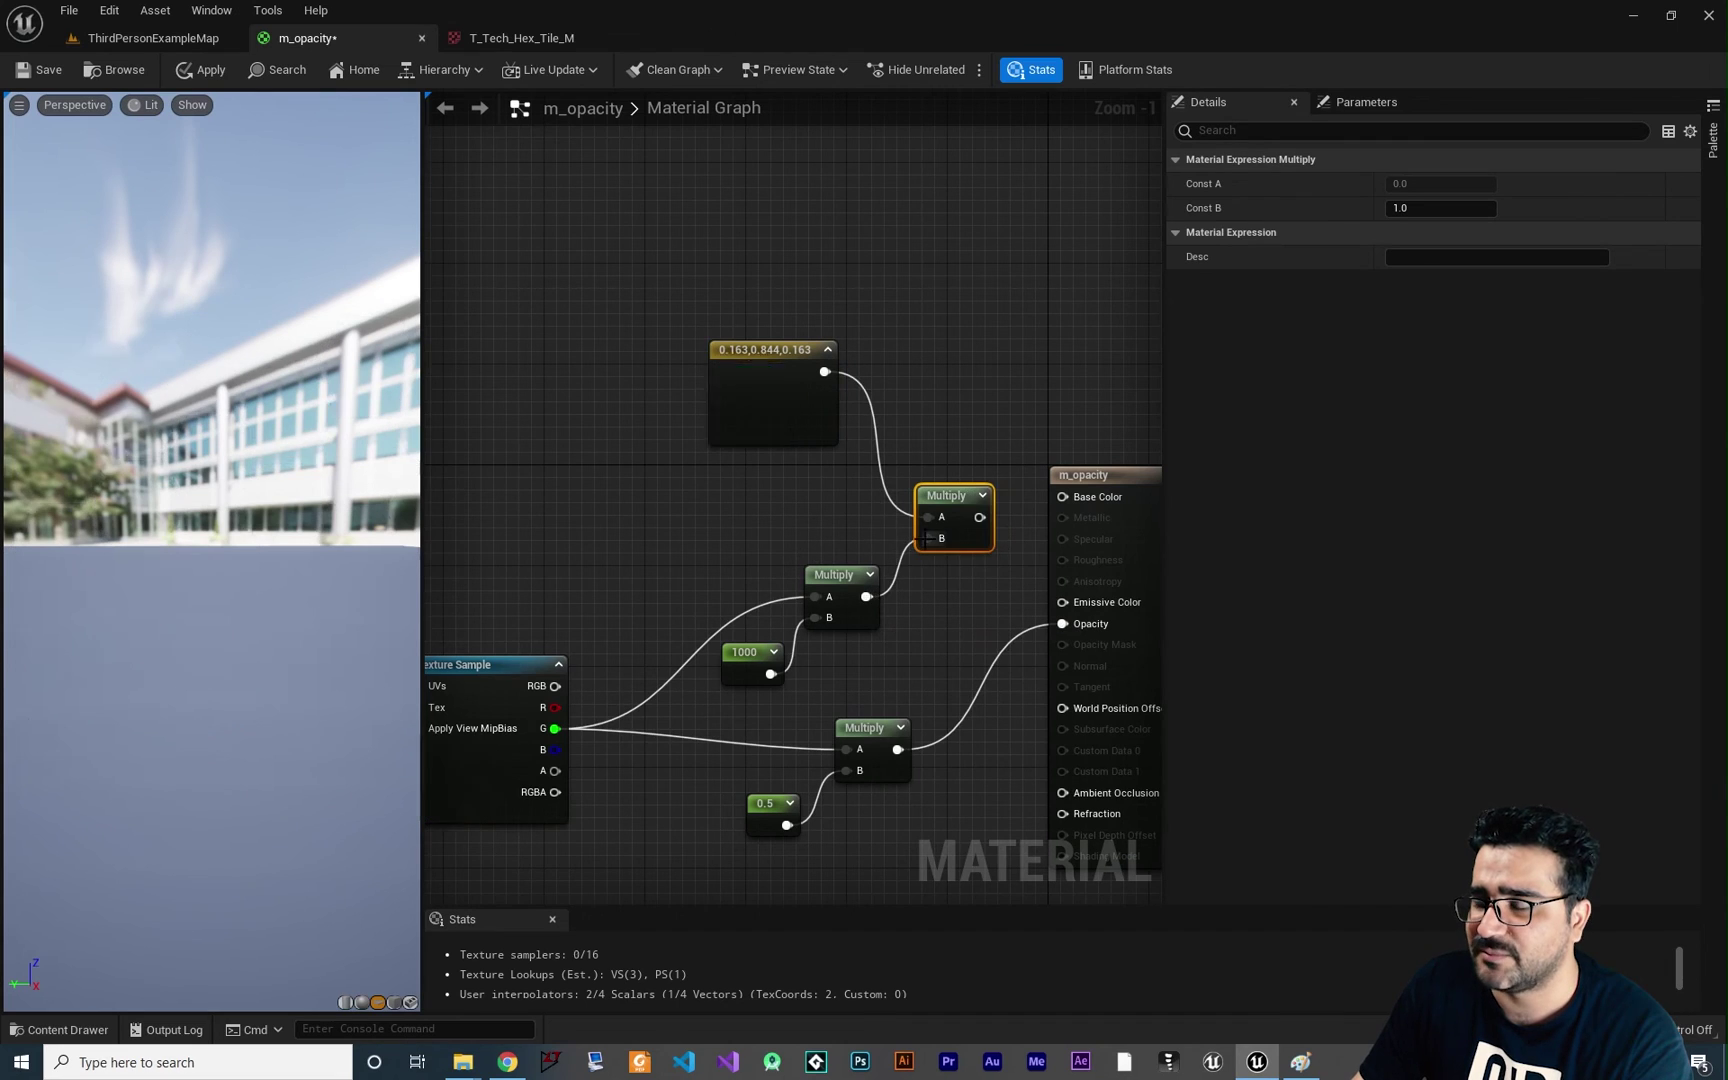
Step: Connect the color Multiply's output to the material's Emissive Color and check the glow on the preview plane
right_drag(957, 587, 914, 576)
drag(936, 506, 1019, 591)
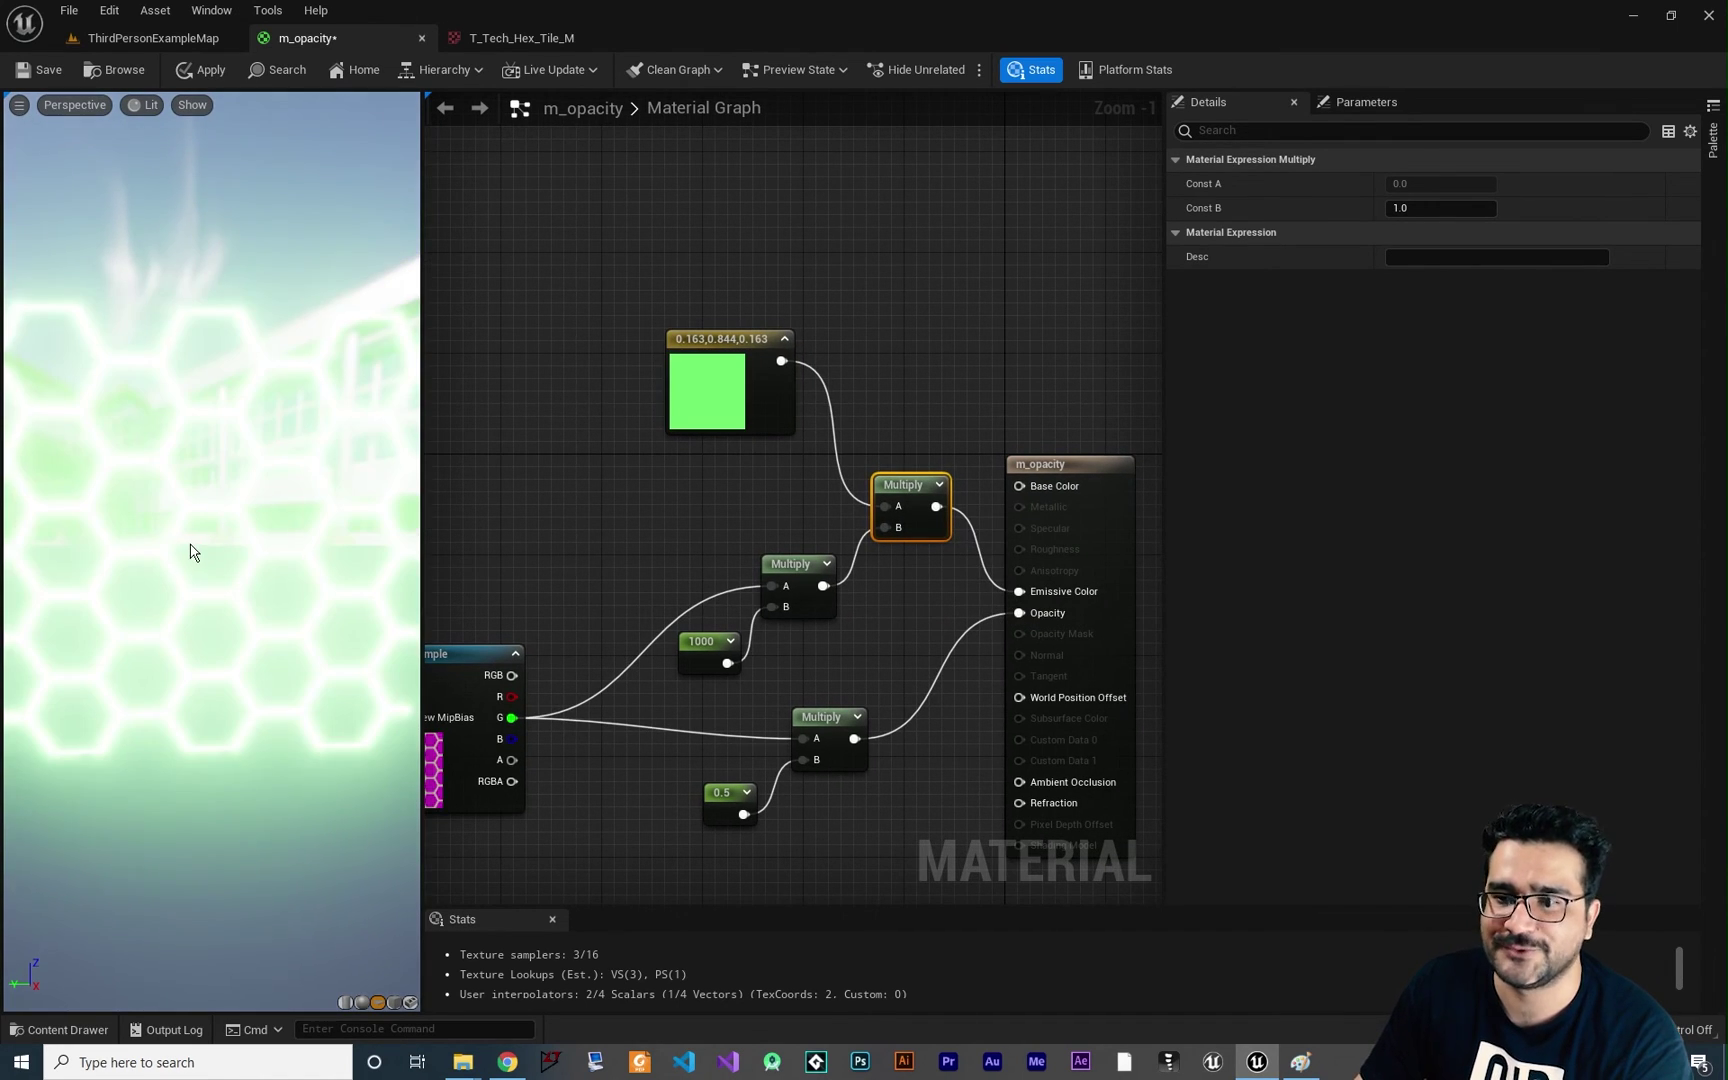
drag(244, 477, 290, 477)
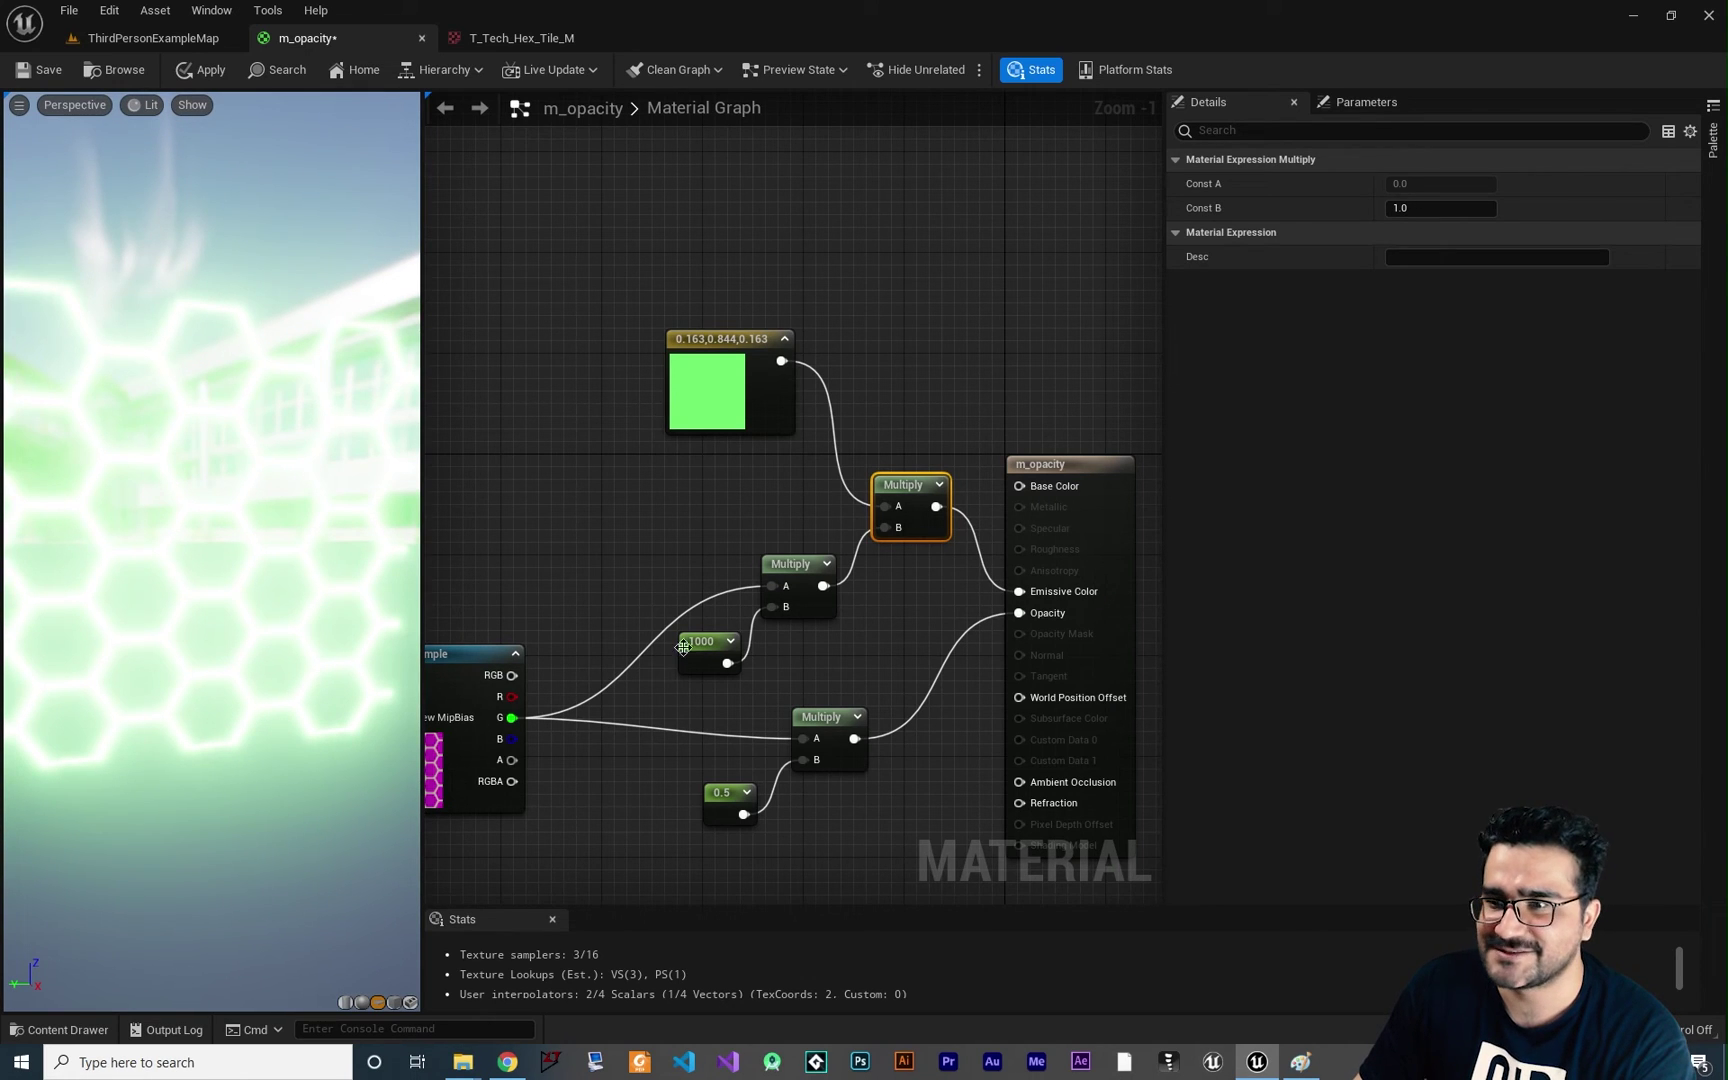
Step: Set the emissive strength constant to 100 and inspect the glowing hexagons on the preview plane up close and from a distance
click(706, 652)
click(1438, 189)
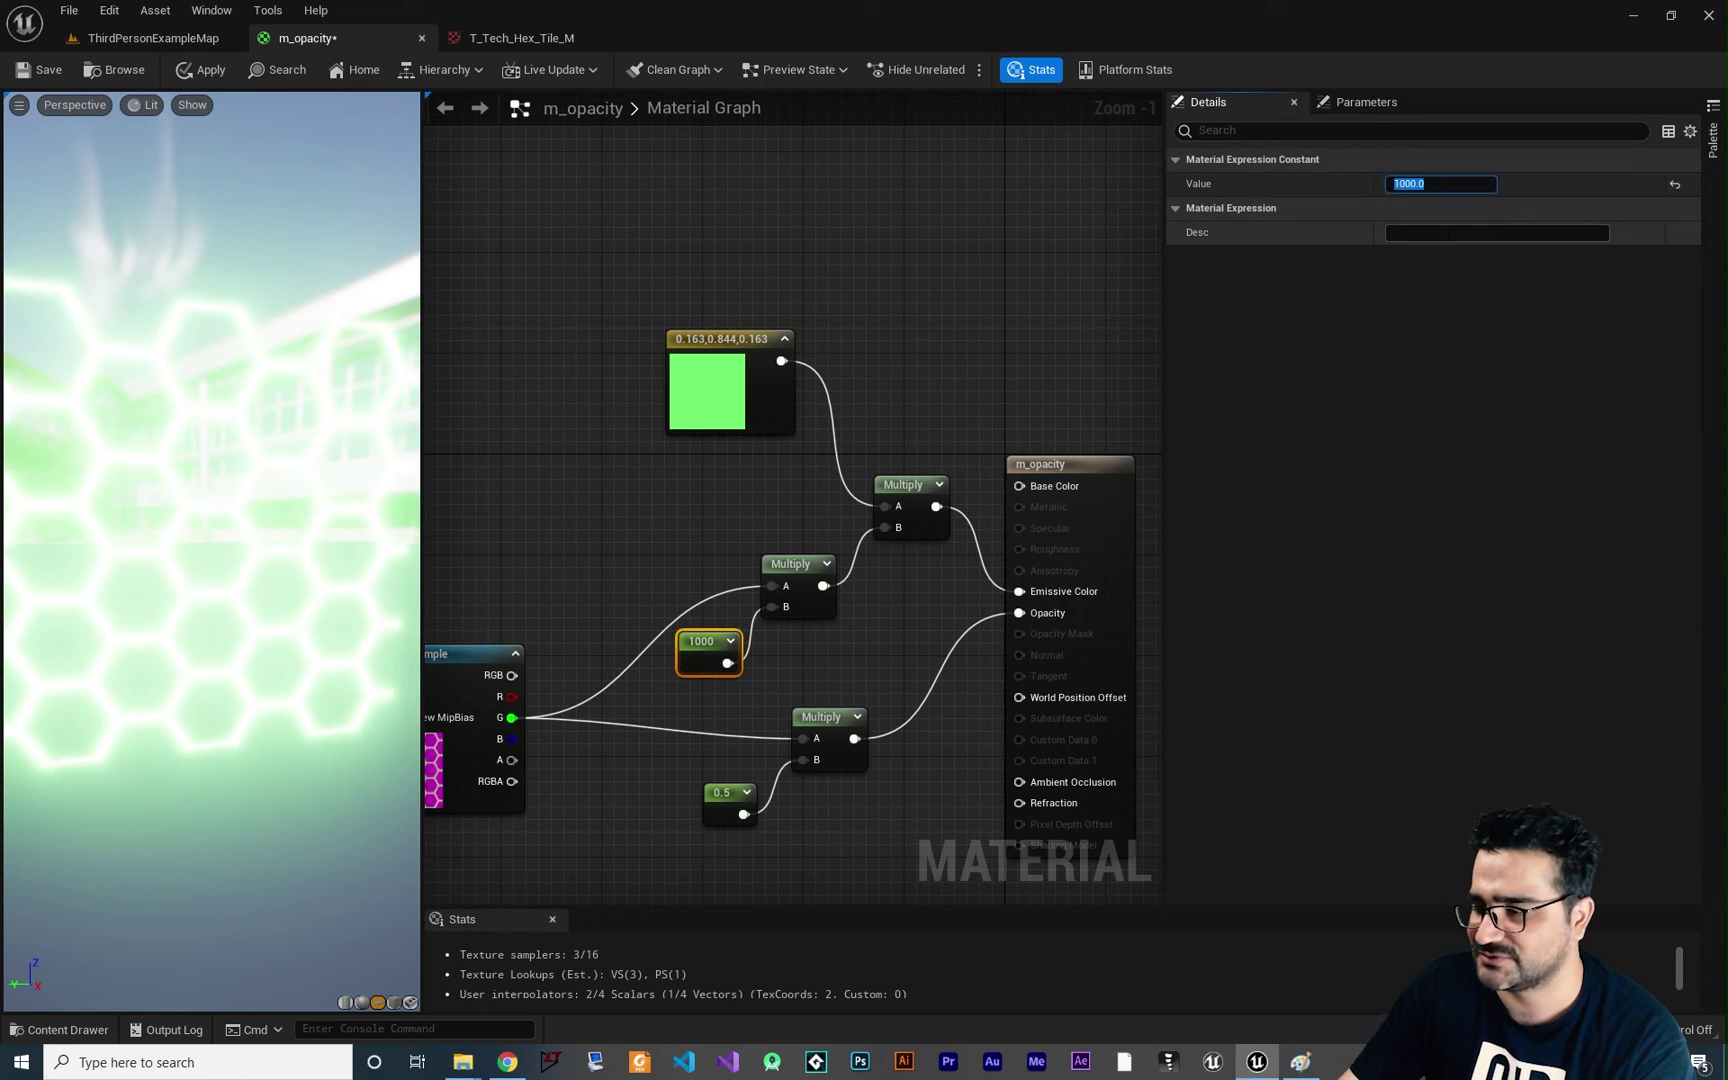
text(100)
key(Return)
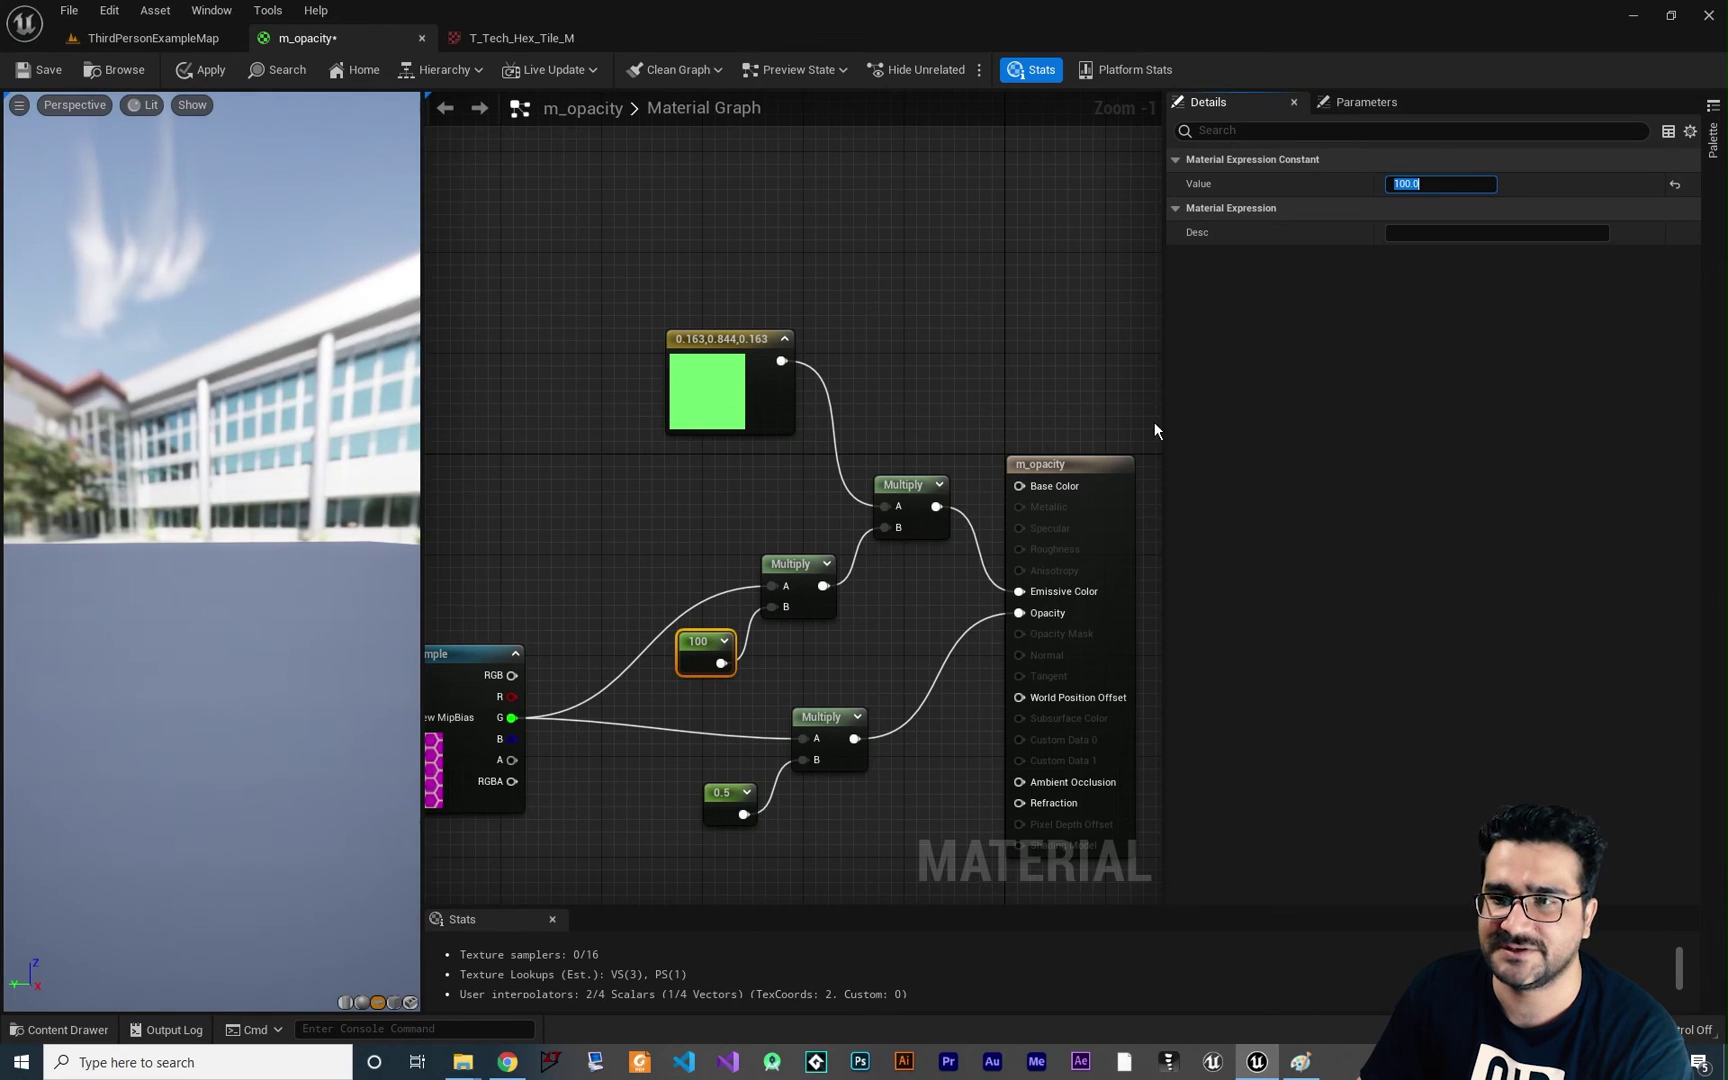
drag(174, 527, 198, 527)
scroll(174, 527, up, 4)
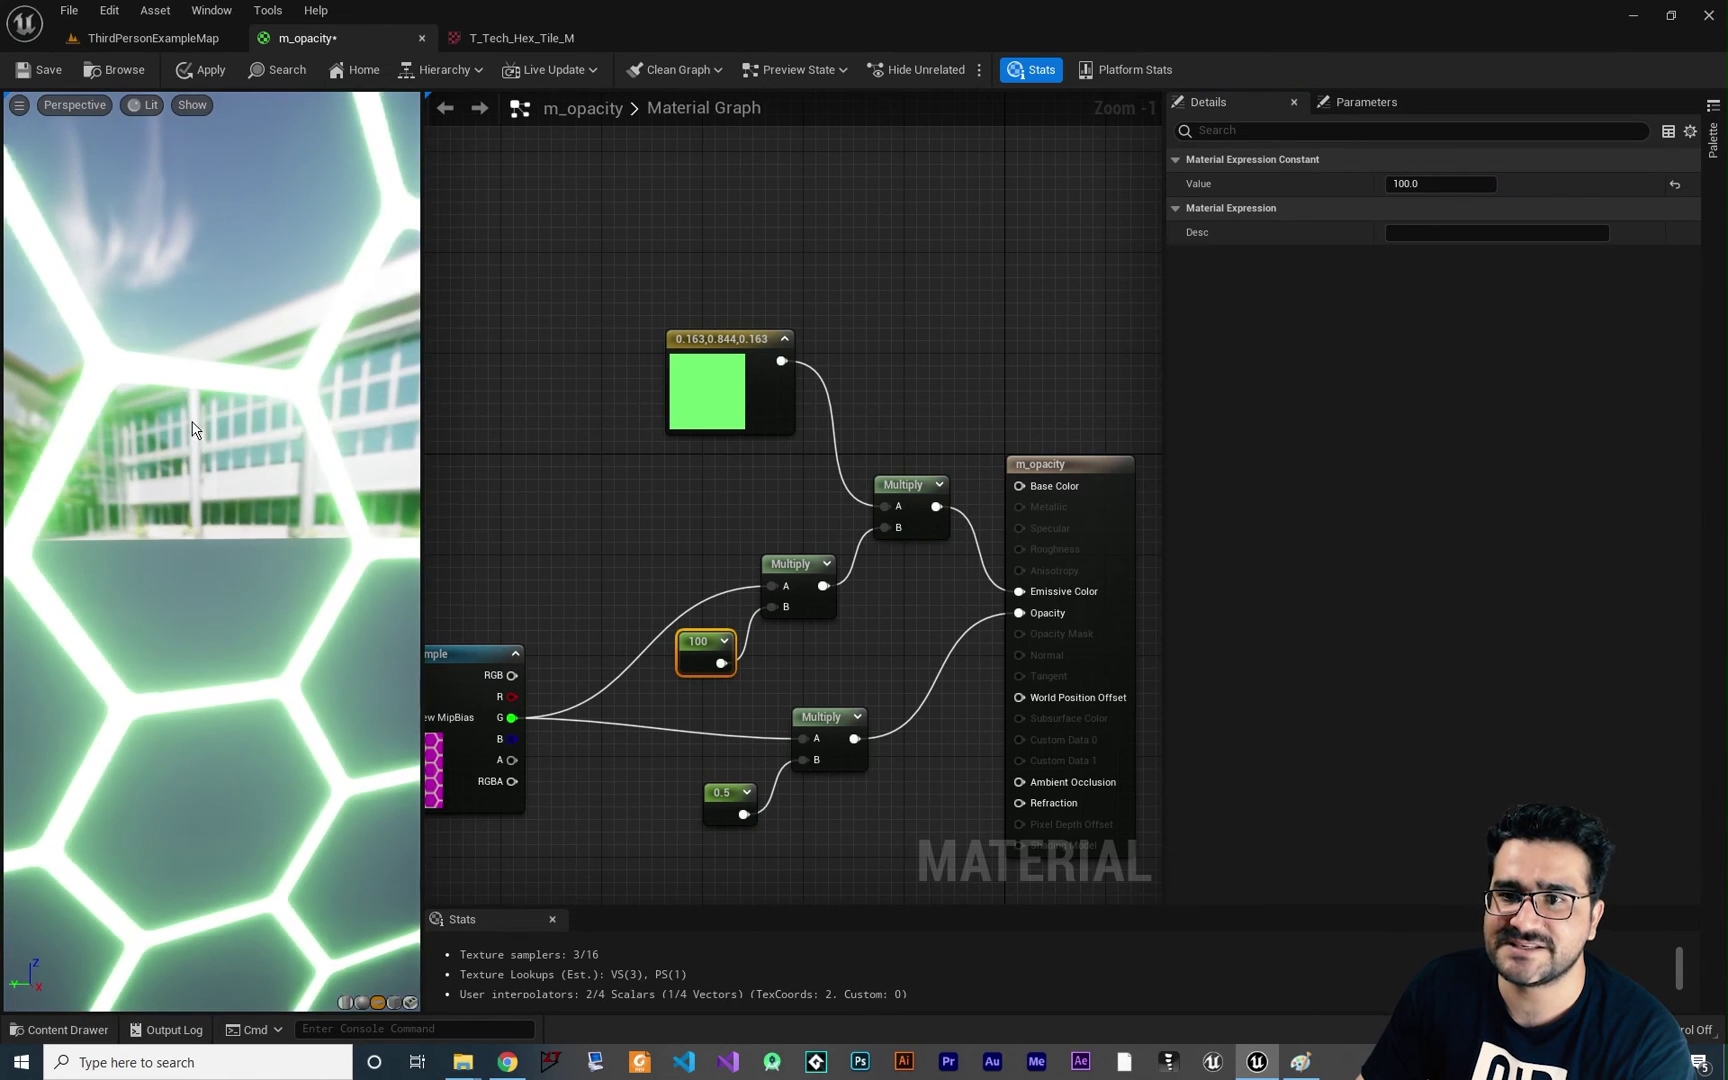
scroll(180, 510, down, 5)
scroll(212, 463, up, 2)
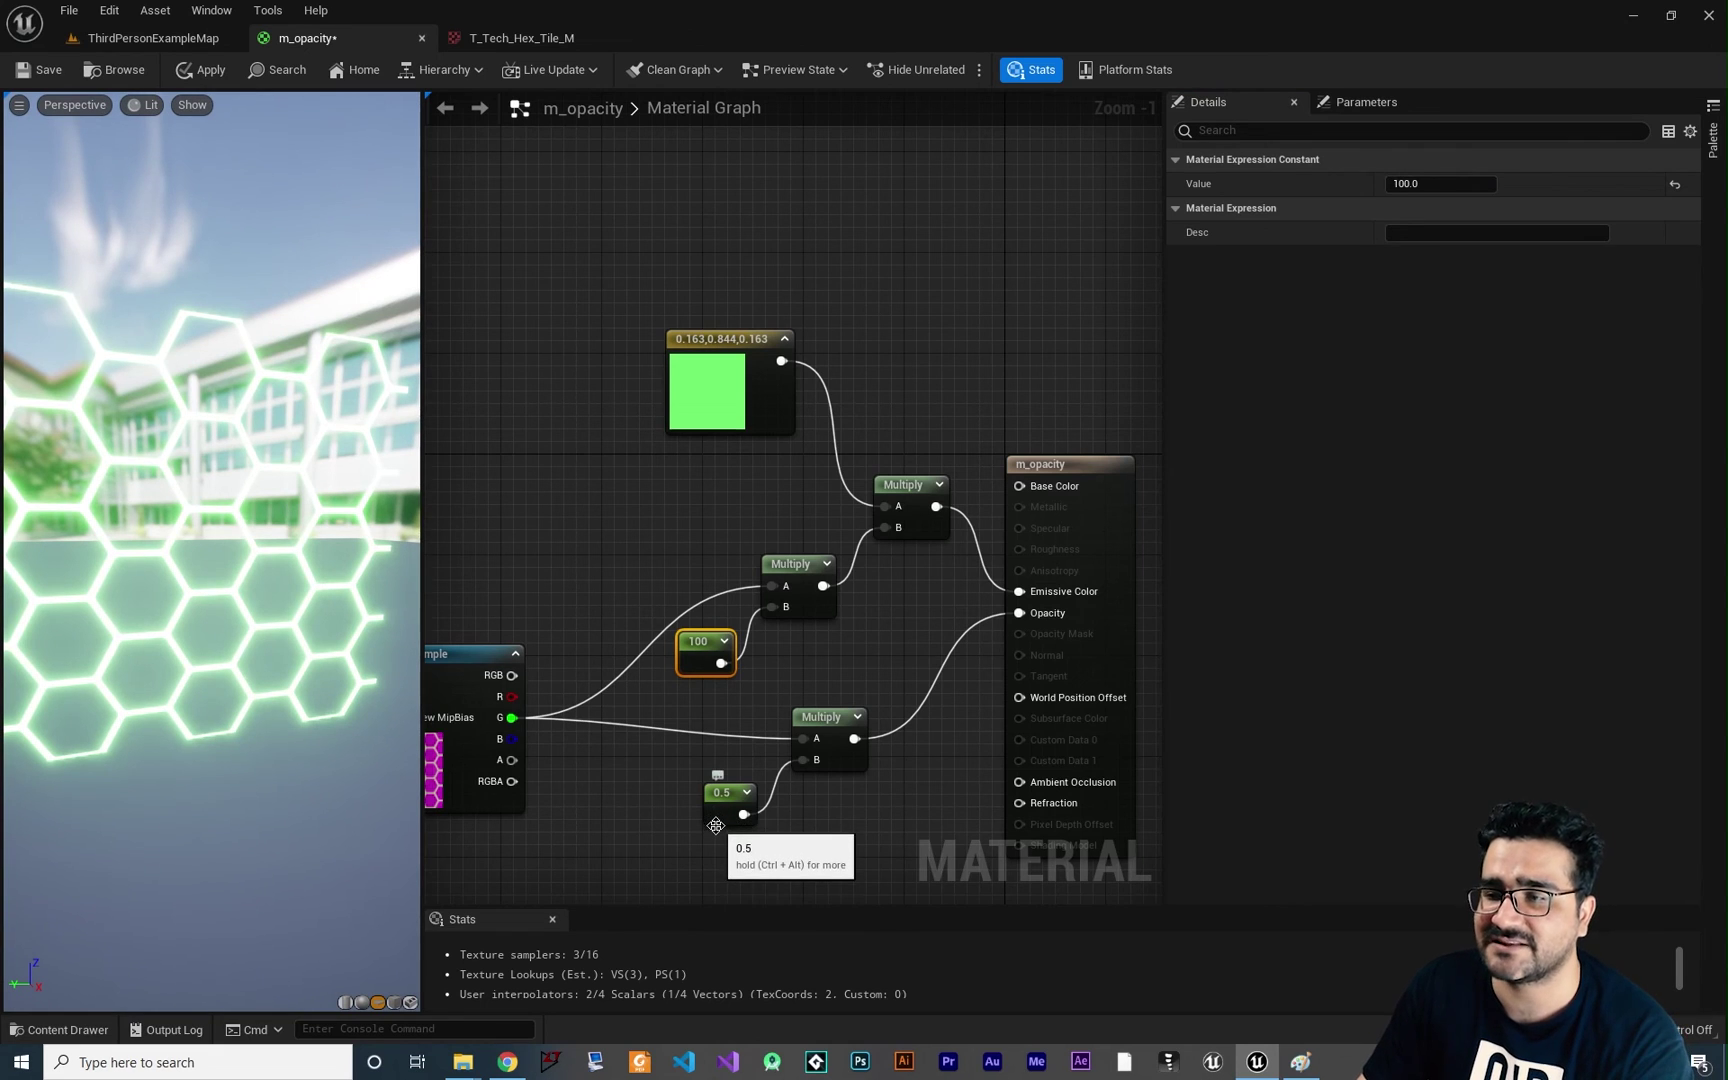
drag(226, 488, 210, 543)
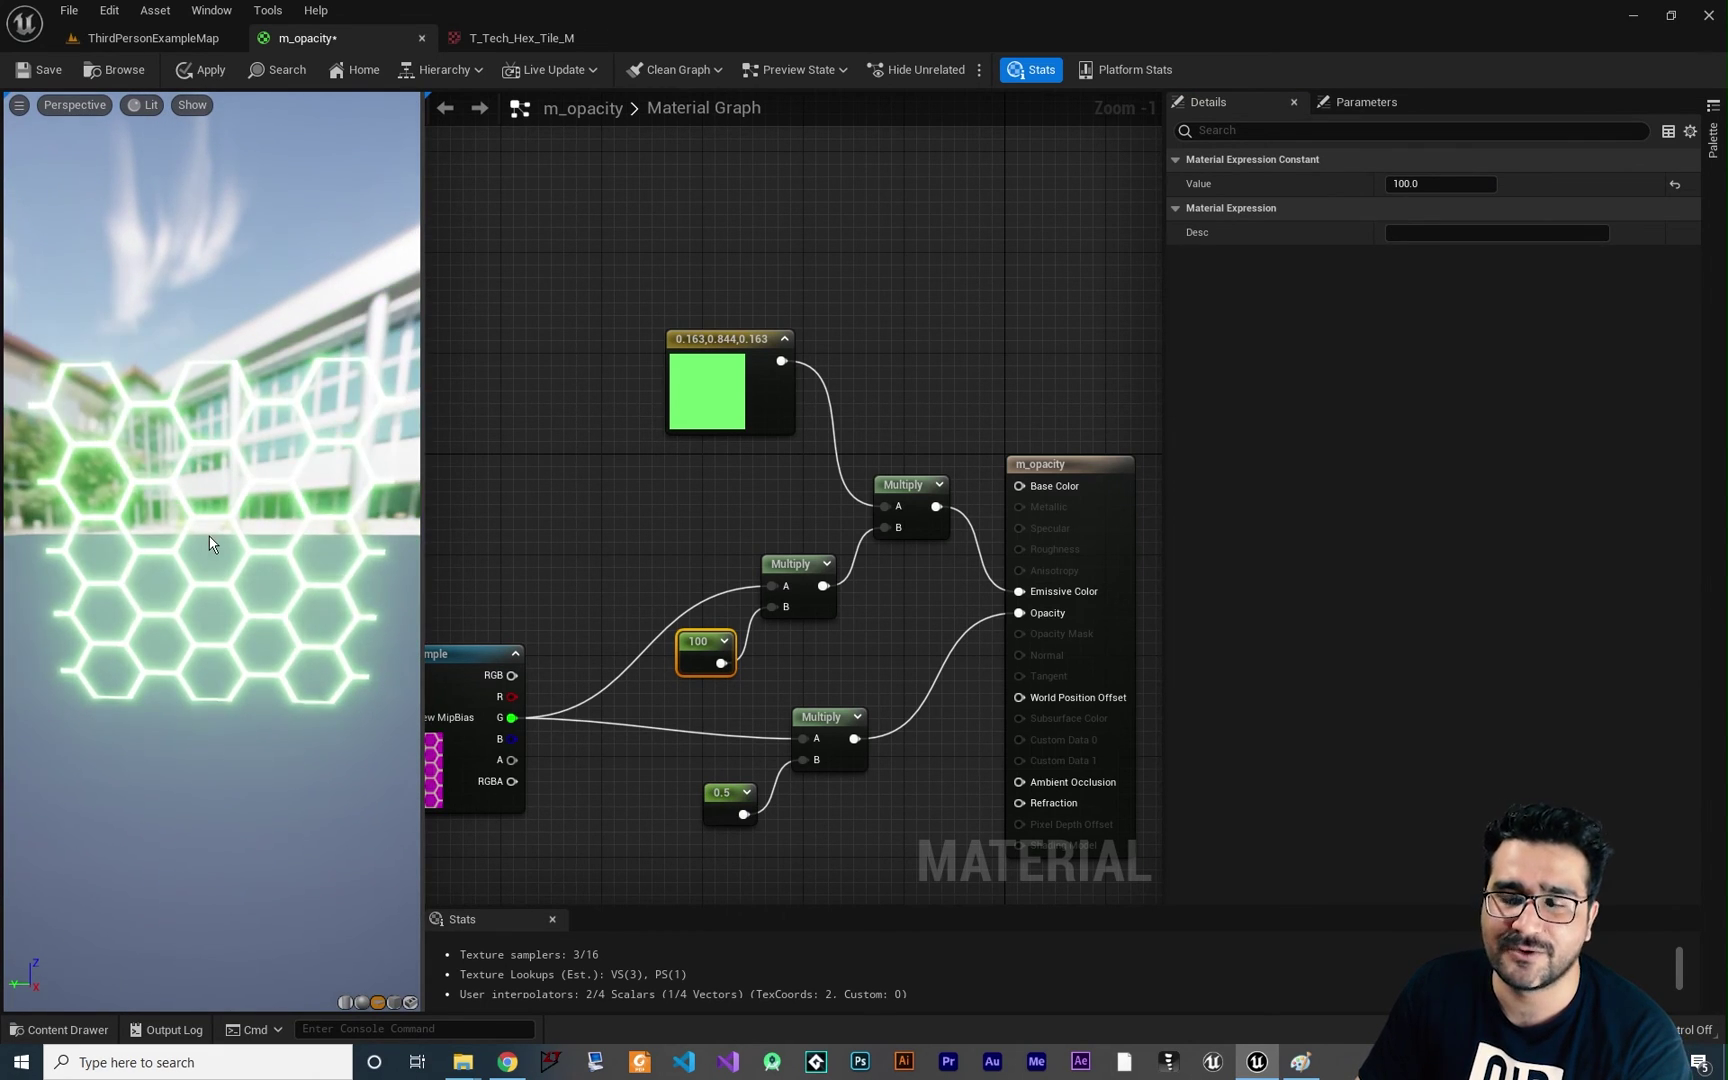